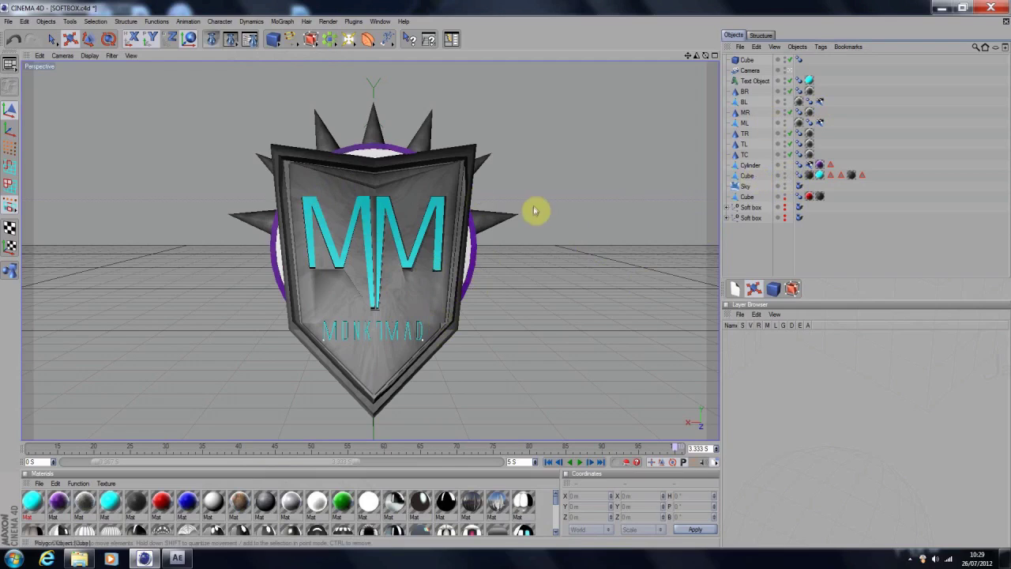
Examine the shield's layers by hiding and restoring the front shield mesh and the text object, and view the model from an angle.
{"action": "left_click", "coordinate": [449, 185]}
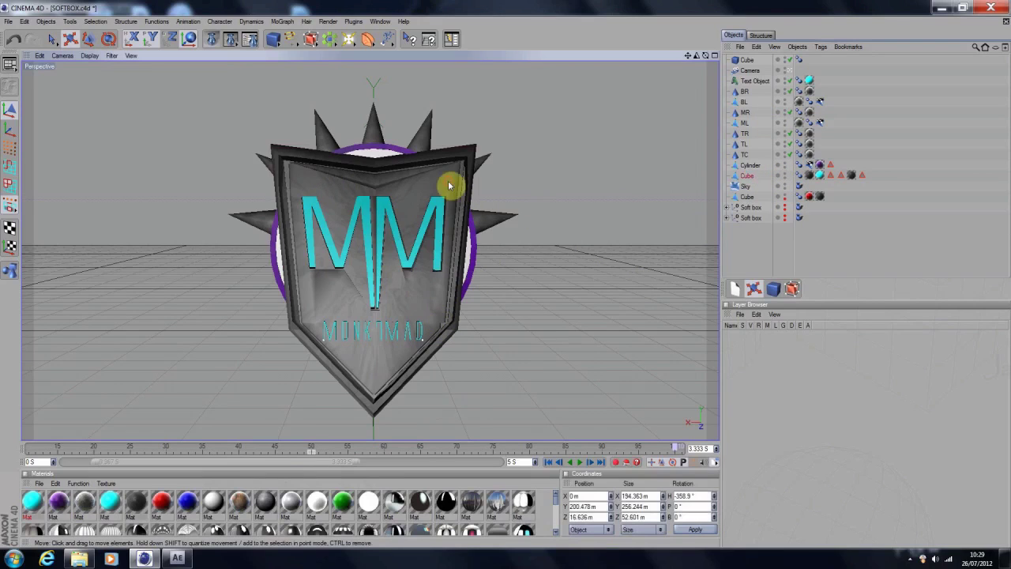
{"action": "left_click", "coordinate": [784, 174]}
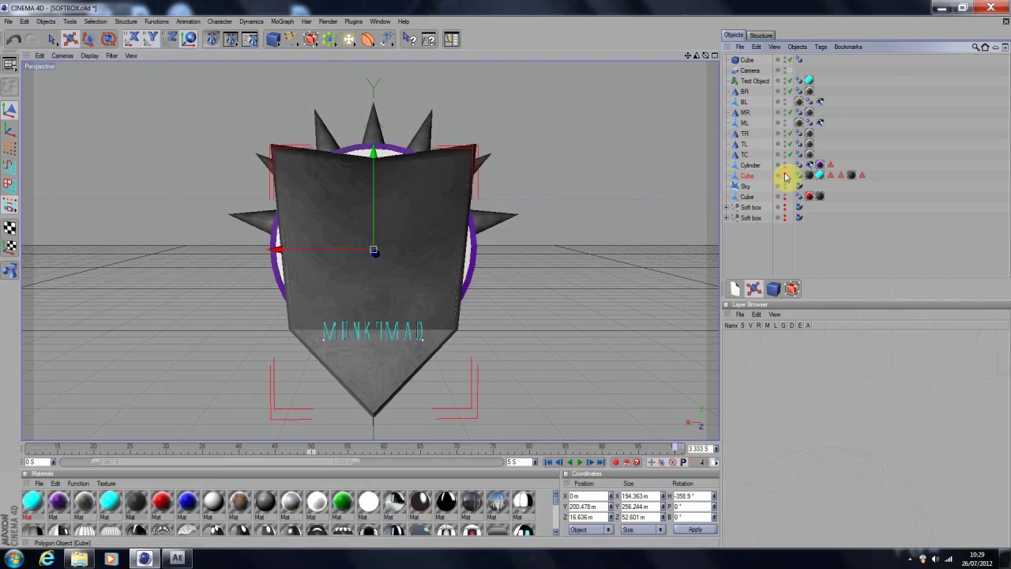
{"action": "left_click", "coordinate": [394, 334]}
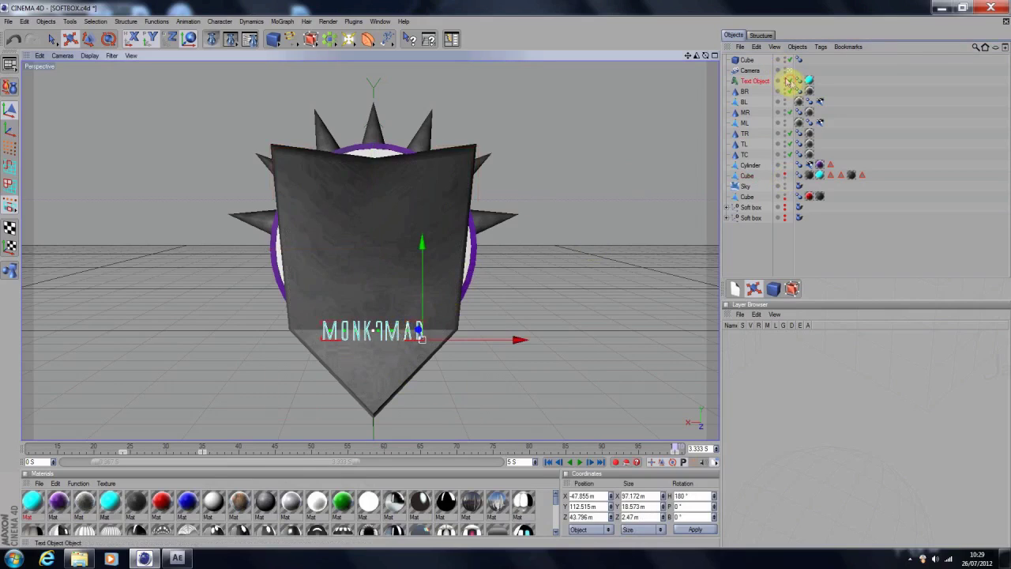
{"action": "left_click", "coordinate": [788, 80]}
{"action": "left_click", "coordinate": [487, 332]}
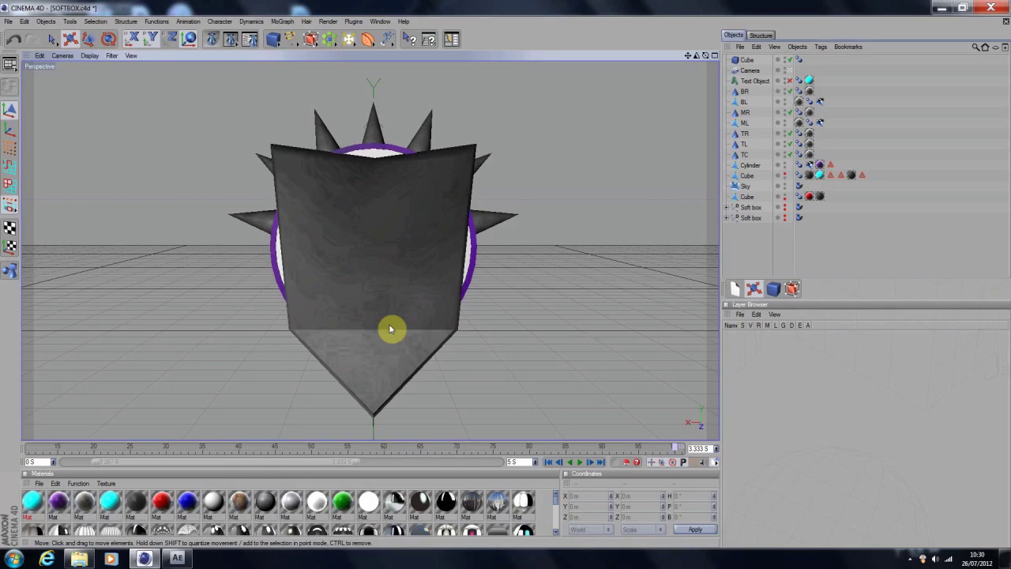
{"action": "left_click", "coordinate": [789, 80]}
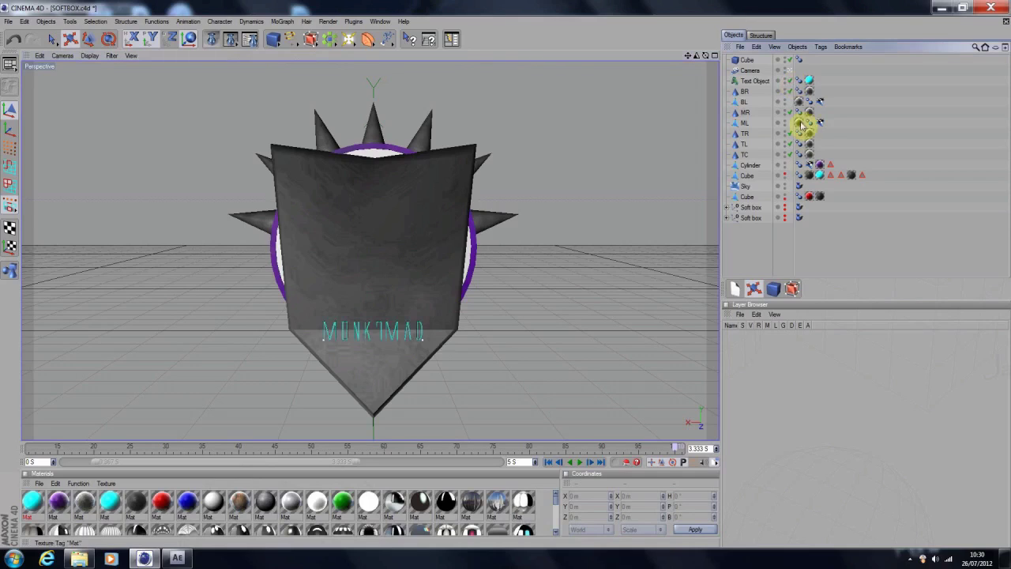
{"action": "left_click", "coordinate": [787, 174]}
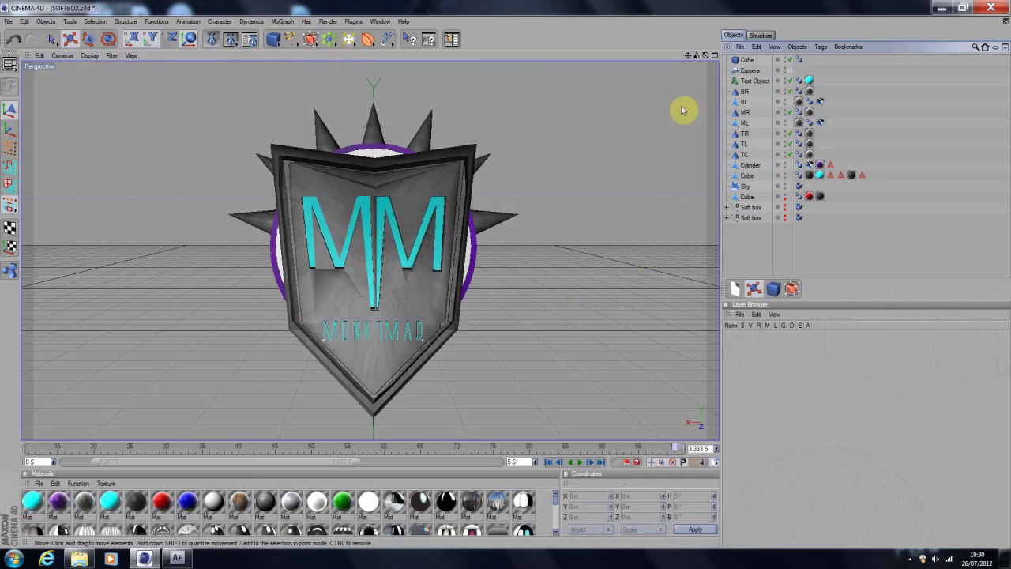
{"action": "mouse_move", "coordinate": [705, 55]}
{"action": "left_mouse_down"}
{"action": "mouse_move", "coordinate": [694, 71]}
{"action": "mouse_move", "coordinate": [706, 56]}
{"action": "left_mouse_up"}
{"action": "left_click", "coordinate": [453, 255]}
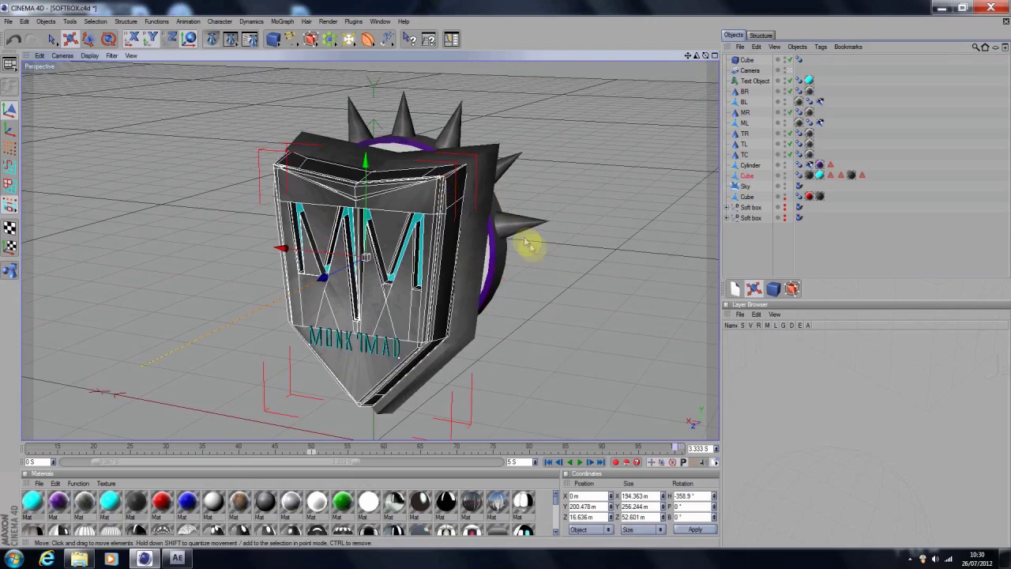
{"action": "left_click", "coordinate": [563, 282]}
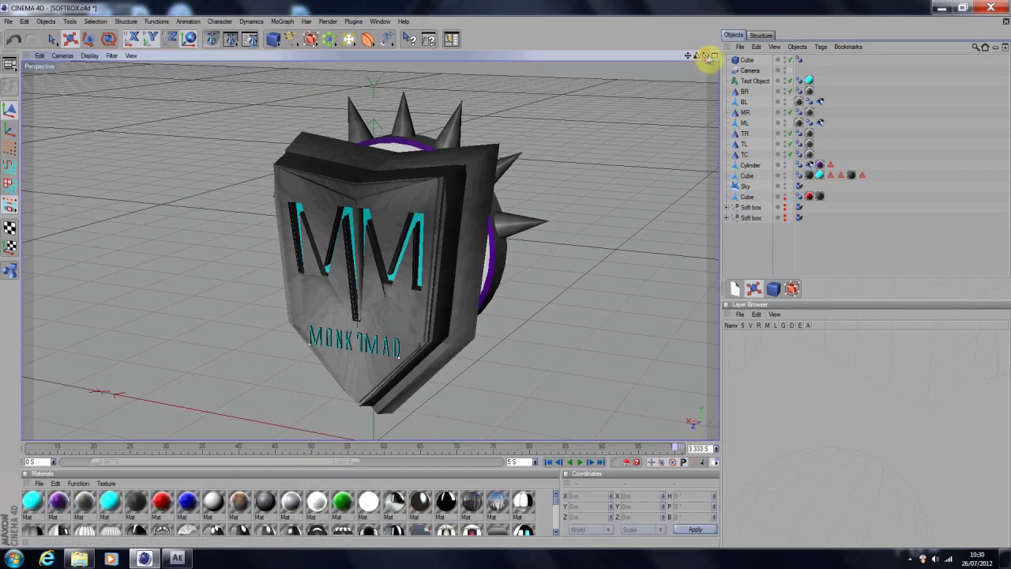
Scale the separate plain cube into an upright slab about 166 m wide, 218 m high and 37 m deep.
{"action": "left_click_drag", "start_coordinate": [707, 57], "coordinate": [221, 31]}
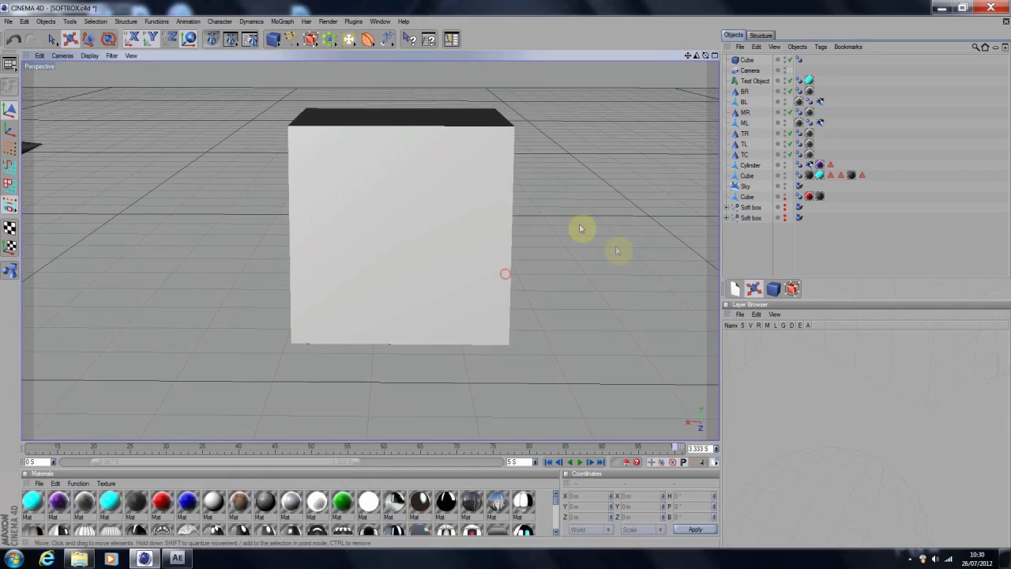
{"action": "left_click", "coordinate": [455, 211]}
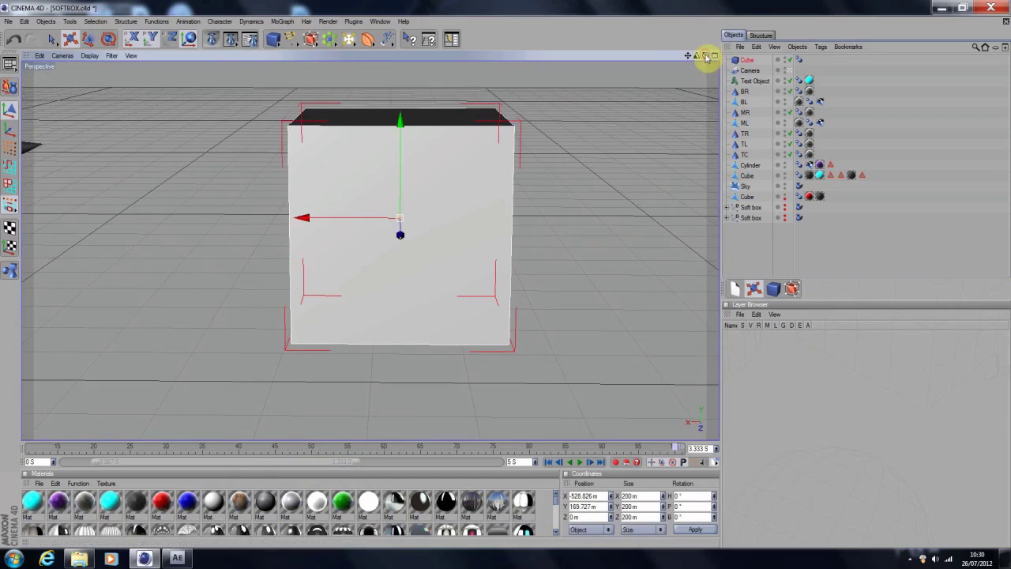
{"action": "left_click_drag", "start_coordinate": [705, 56], "coordinate": [518, 177]}
{"action": "scroll", "coordinate": [499, 204], "scroll_direction": "down", "scroll_amount": 1}
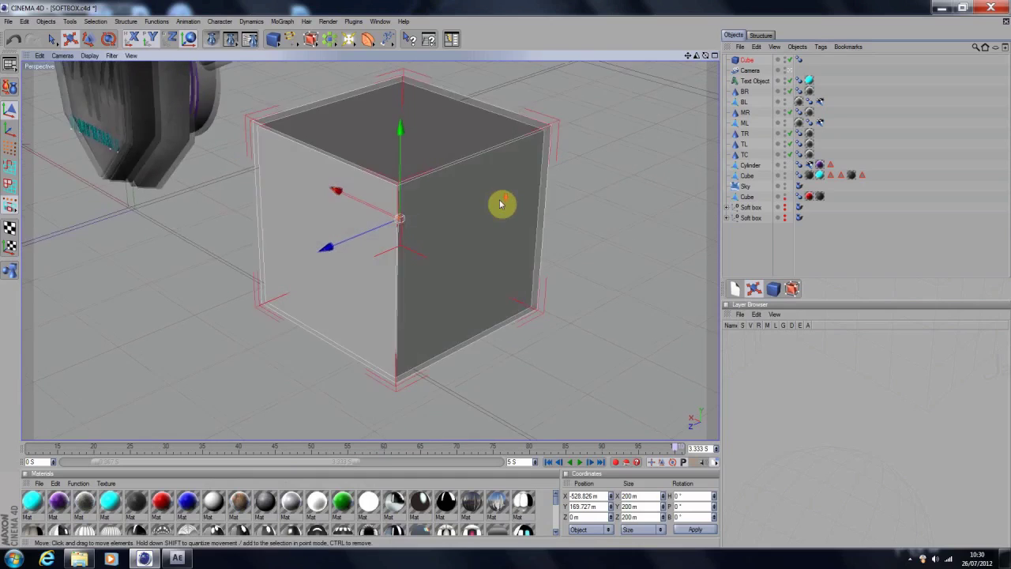
{"action": "scroll", "coordinate": [500, 204], "scroll_direction": "down", "scroll_amount": 2}
{"action": "left_click", "coordinate": [9, 128]}
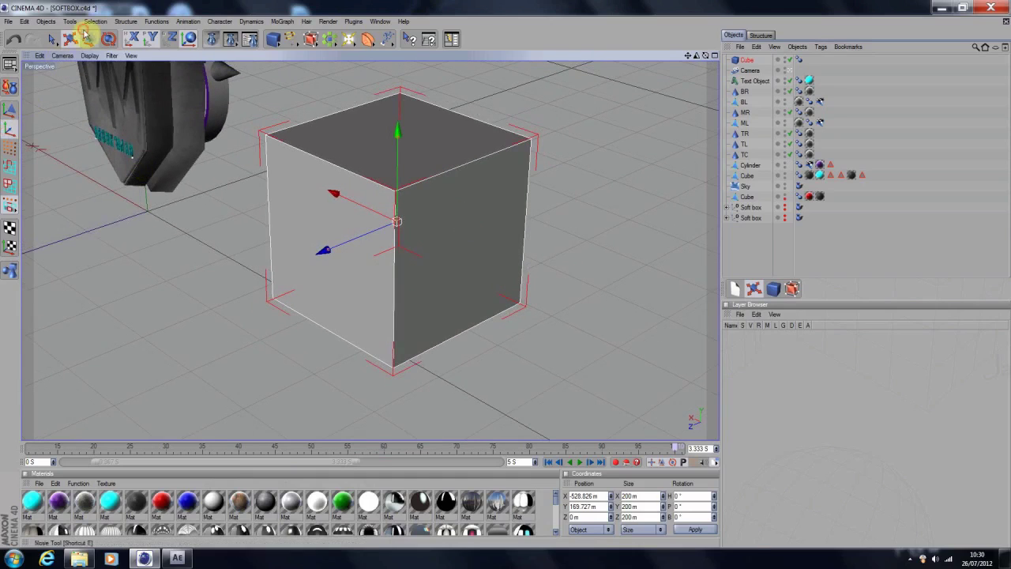
{"action": "left_click", "coordinate": [87, 38]}
{"action": "left_click_drag", "start_coordinate": [319, 255], "coordinate": [320, 251]}
{"action": "left_click_drag", "start_coordinate": [397, 131], "coordinate": [397, 120]}
{"action": "left_click_drag", "start_coordinate": [332, 192], "coordinate": [330, 193]}
{"action": "left_click", "coordinate": [596, 184]}
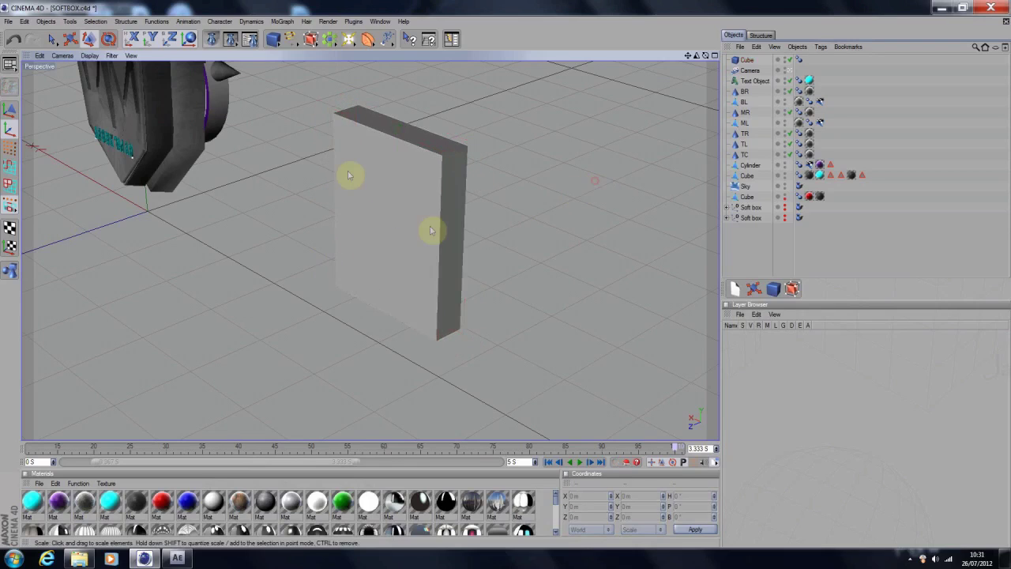
{"action": "left_click", "coordinate": [415, 141]}
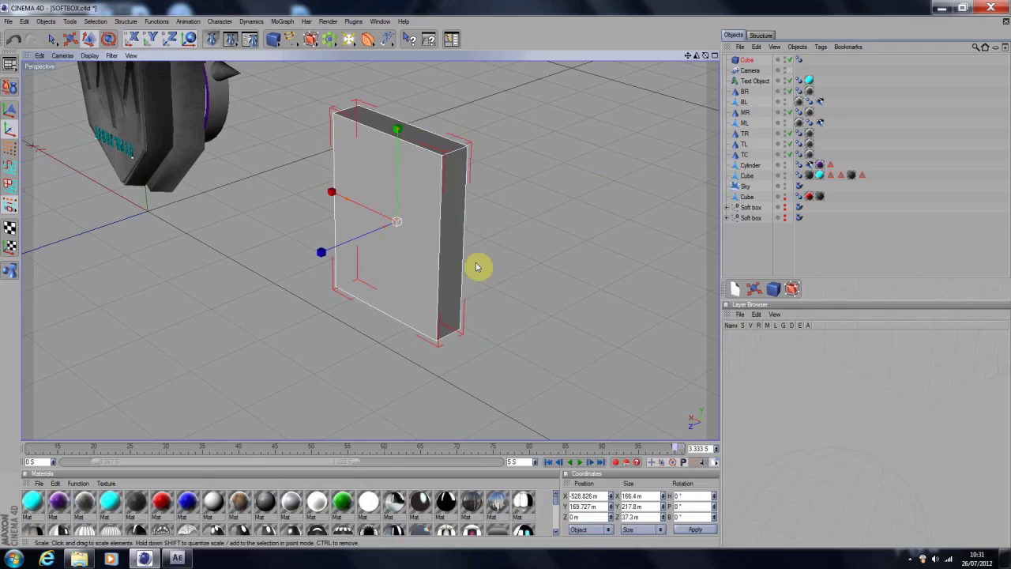
Make the slab editable and move its object axis along X to its side edge, at about -429 m.
{"action": "left_click", "coordinate": [10, 89]}
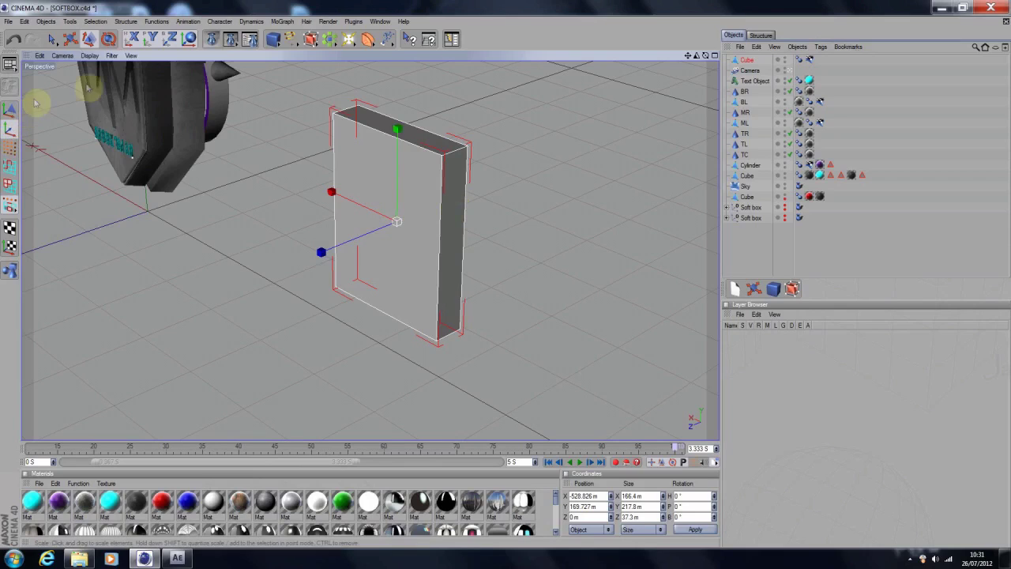
{"action": "left_click", "coordinate": [79, 39]}
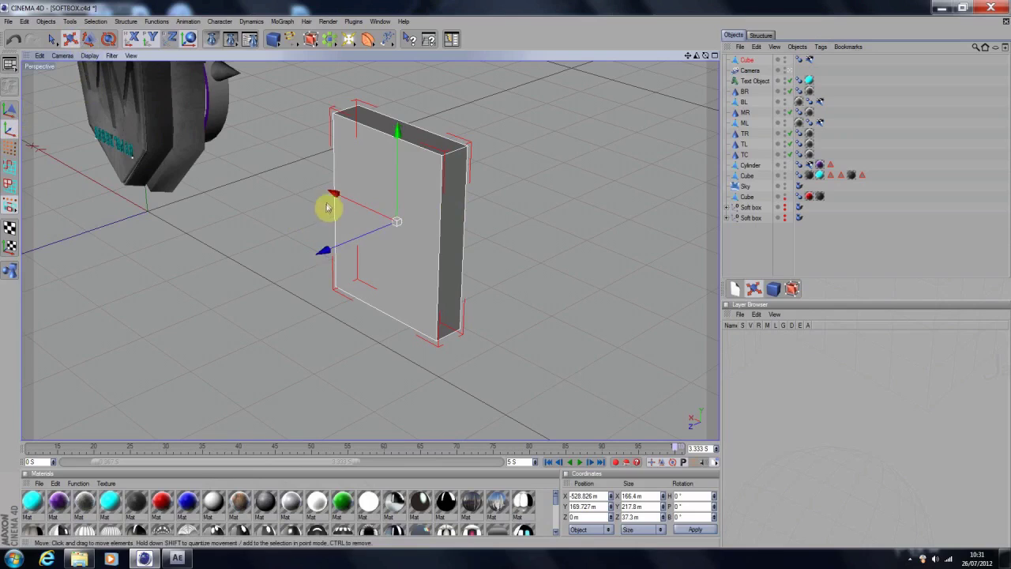
{"action": "left_click_drag", "start_coordinate": [351, 202], "coordinate": [270, 164]}
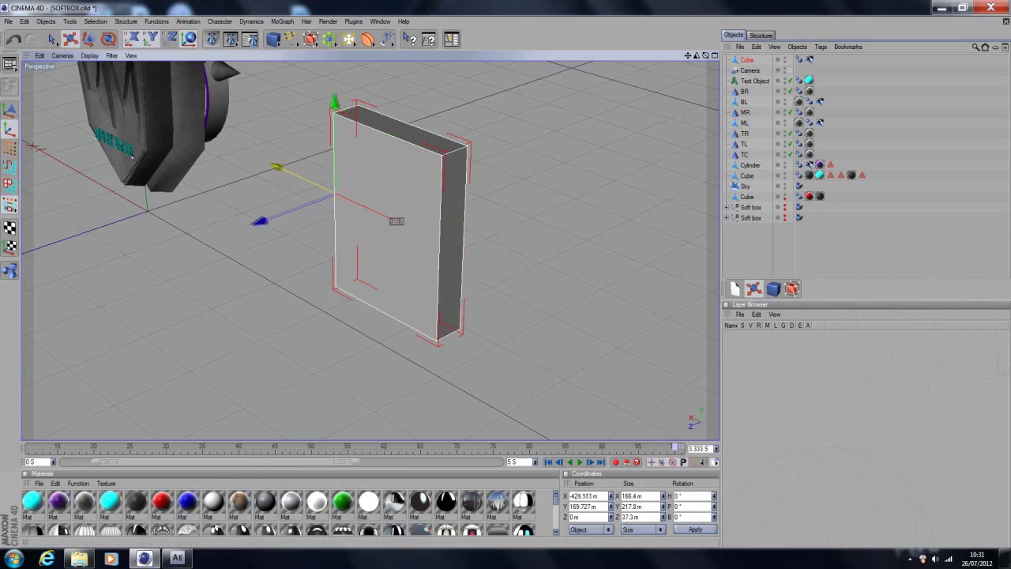
Try rotating the slab's object axis to about 24.5° heading and 18° bank, and undo the rotation.
{"action": "key", "text": "r"}
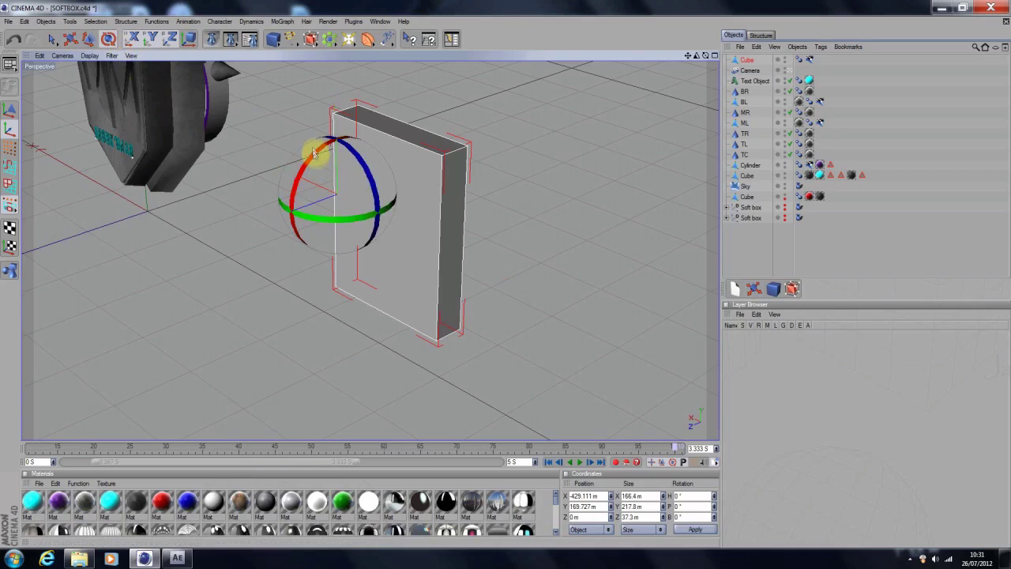
{"action": "left_click_drag", "start_coordinate": [313, 153], "coordinate": [355, 324]}
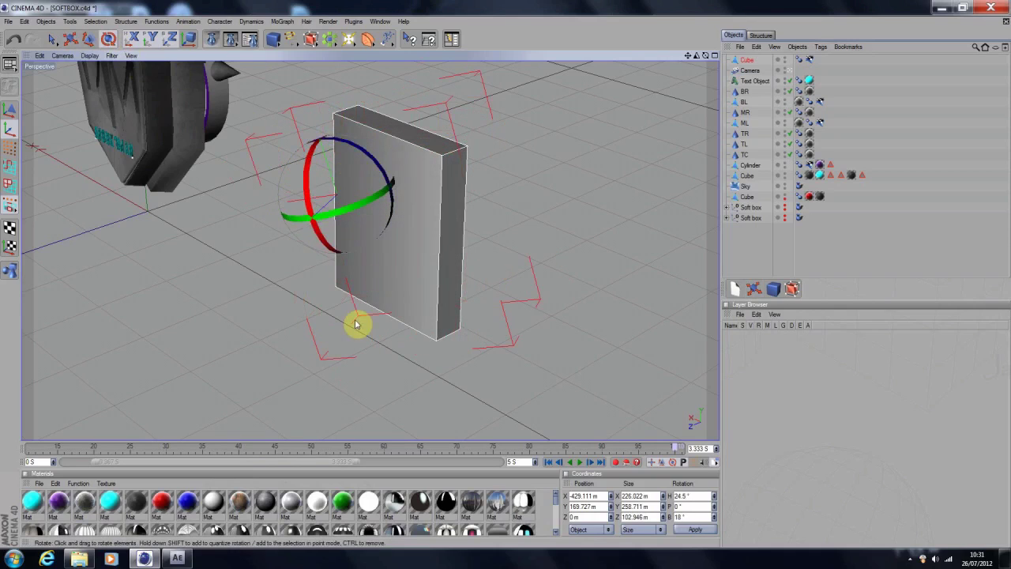
{"action": "key", "text": "ctrl+z"}
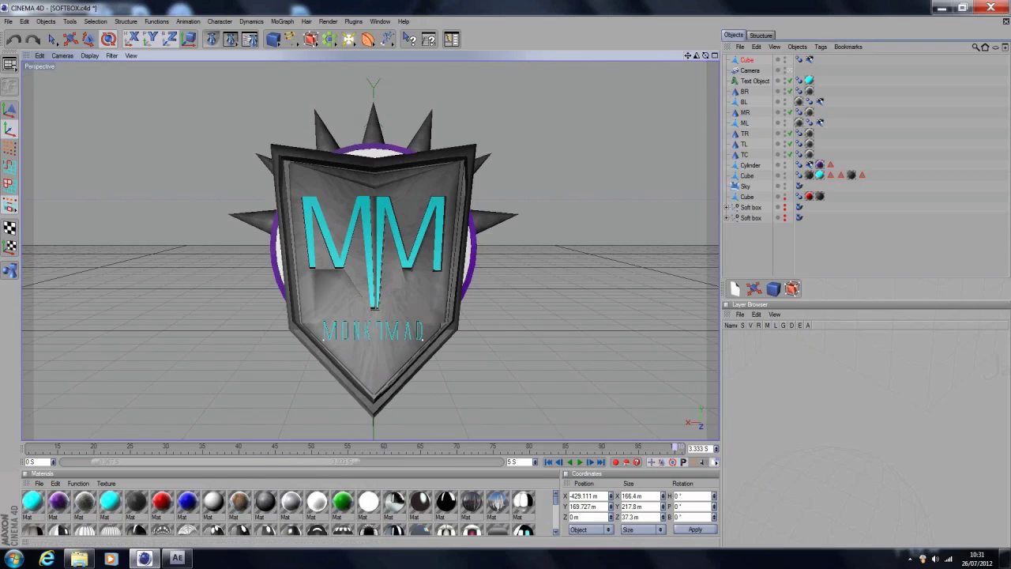
Move the slab's object axis back along X to the slab's centre, at about -529 m.
{"action": "left_click_drag", "start_coordinate": [687, 56], "coordinate": [684, 150]}
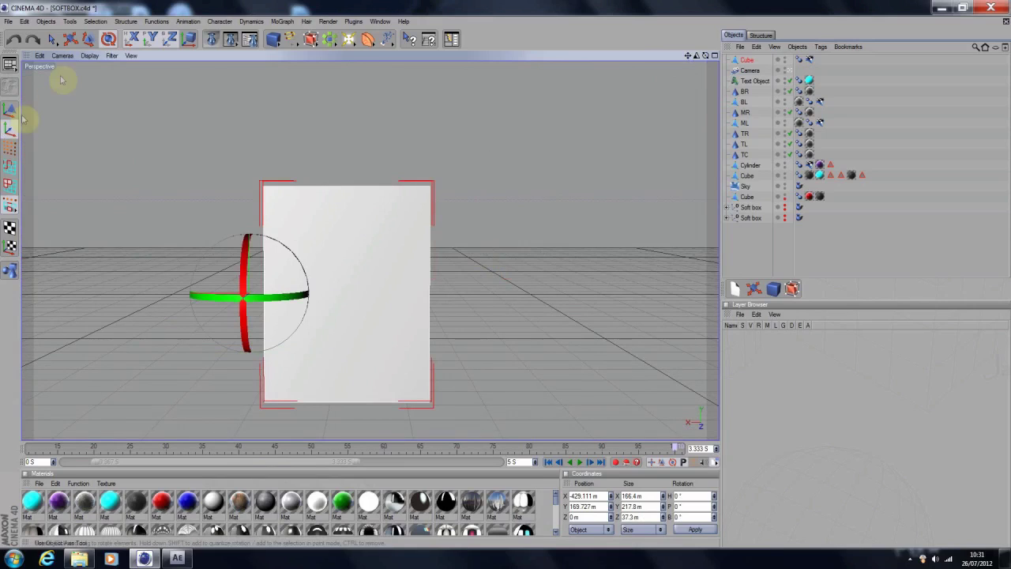
{"action": "key", "text": "e"}
{"action": "mouse_move", "coordinate": [265, 291]}
{"action": "left_mouse_down"}
{"action": "mouse_move", "coordinate": [245, 293]}
{"action": "mouse_move", "coordinate": [271, 293]}
{"action": "left_mouse_up"}
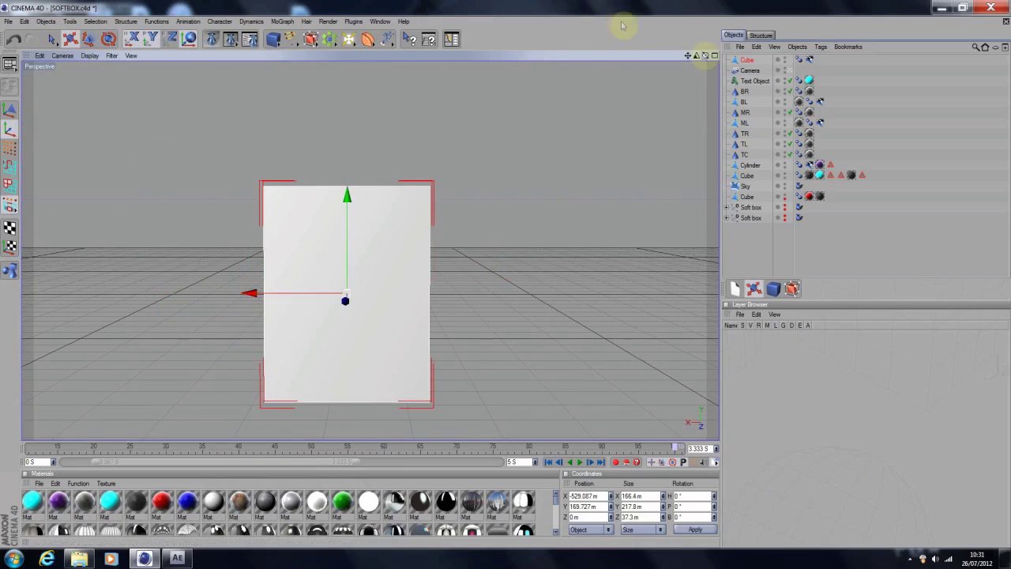
Switch the slab to edge editing from an angled view.
{"action": "left_click_drag", "start_coordinate": [705, 55], "coordinate": [552, 111]}
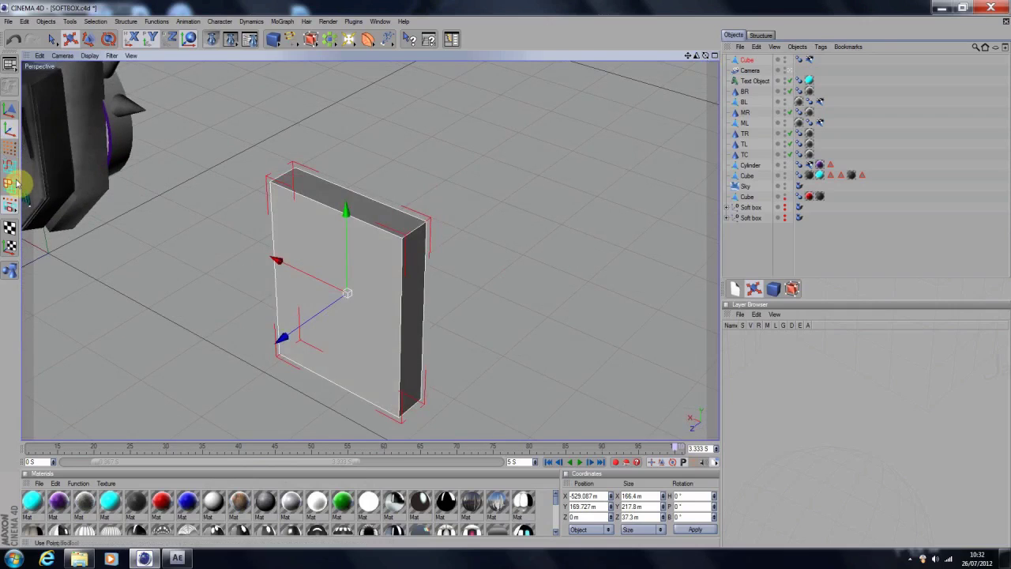
{"action": "left_click", "coordinate": [16, 183]}
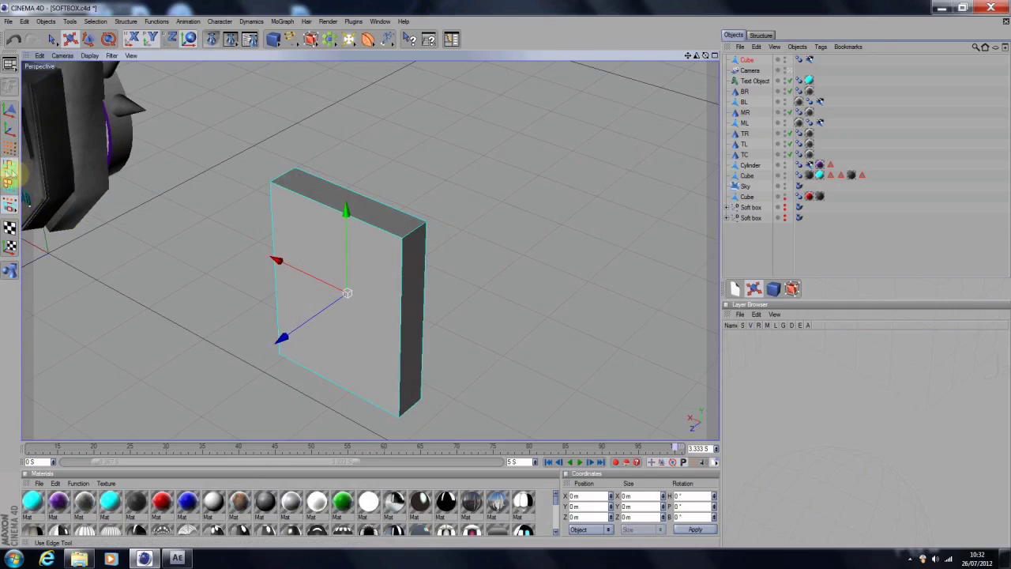
{"action": "left_click", "coordinate": [9, 167]}
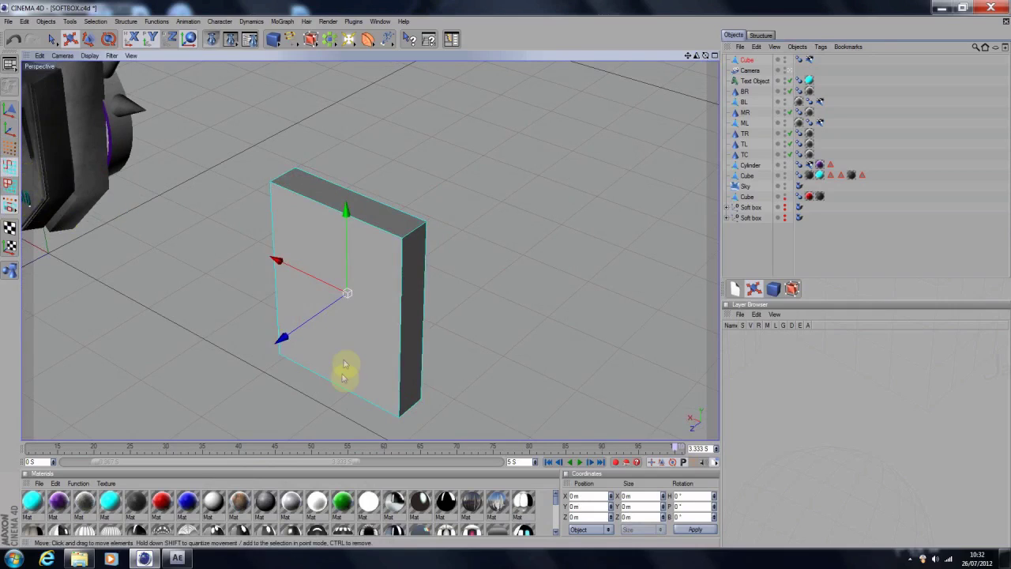
{"action": "left_click", "coordinate": [908, 559]}
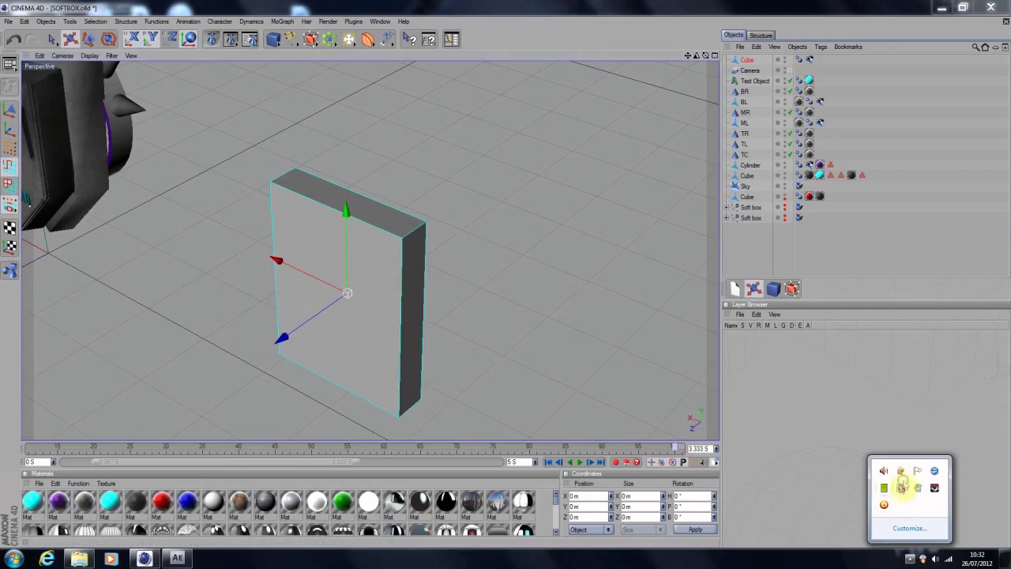
{"action": "right_click", "coordinate": [901, 487]}
{"action": "left_click", "coordinate": [897, 355]}
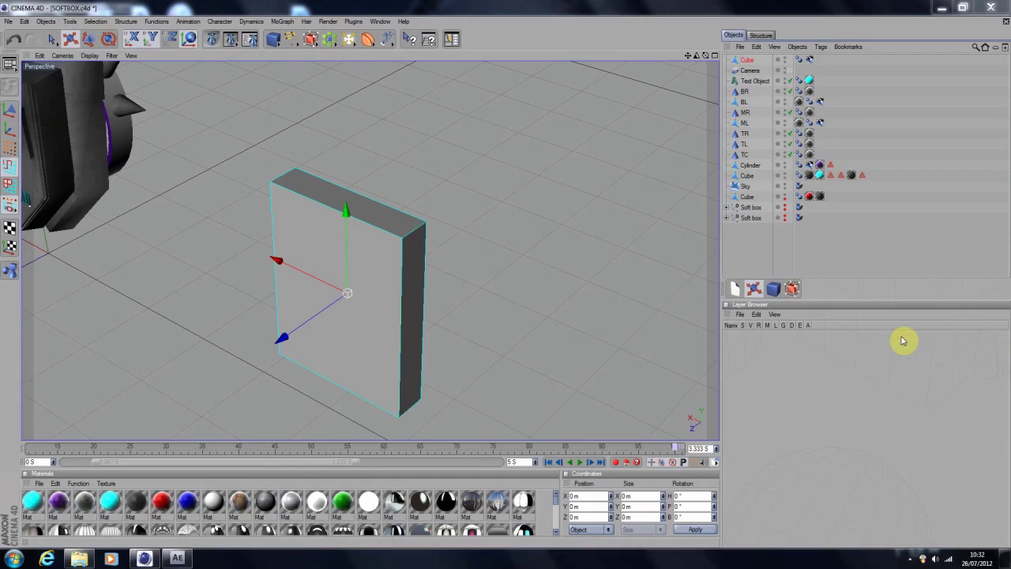
Select the slab's two long top edges, raise them along Y to about 105 m, and clear the selection.
{"action": "left_click", "coordinate": [385, 211]}
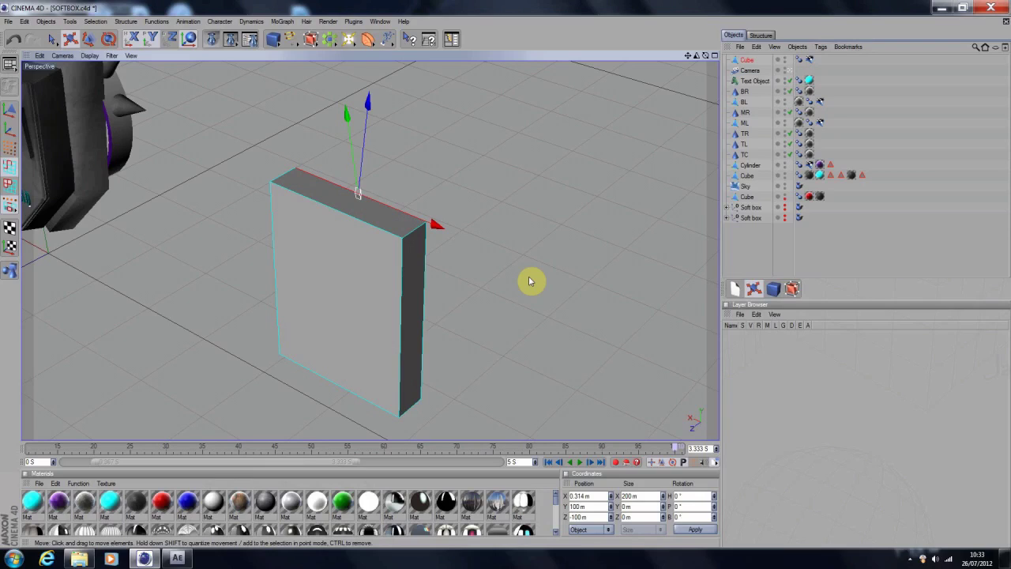
{"action": "left_click", "coordinate": [332, 210], "text": "shift"}
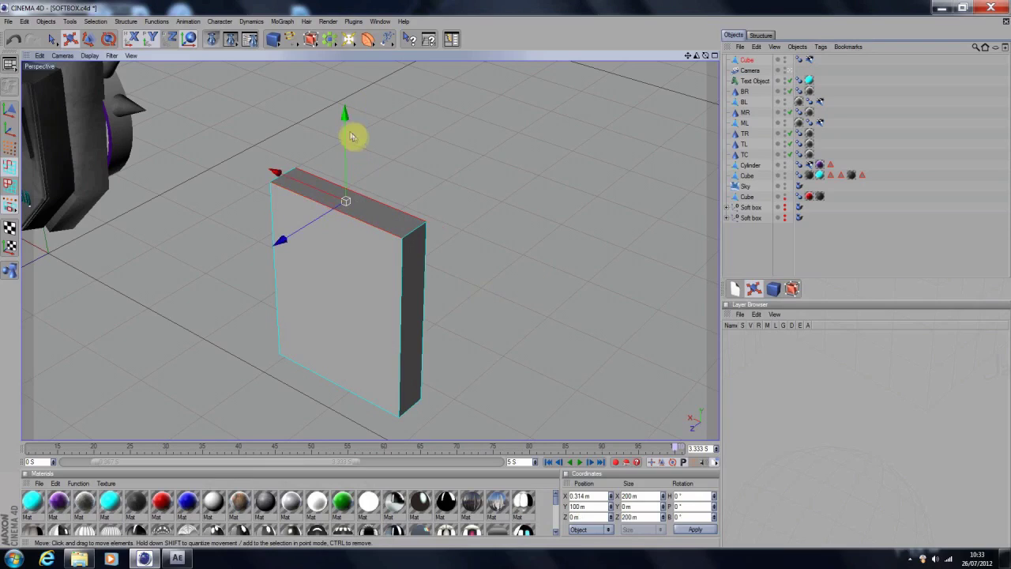
{"action": "left_click_drag", "start_coordinate": [345, 113], "coordinate": [345, 134]}
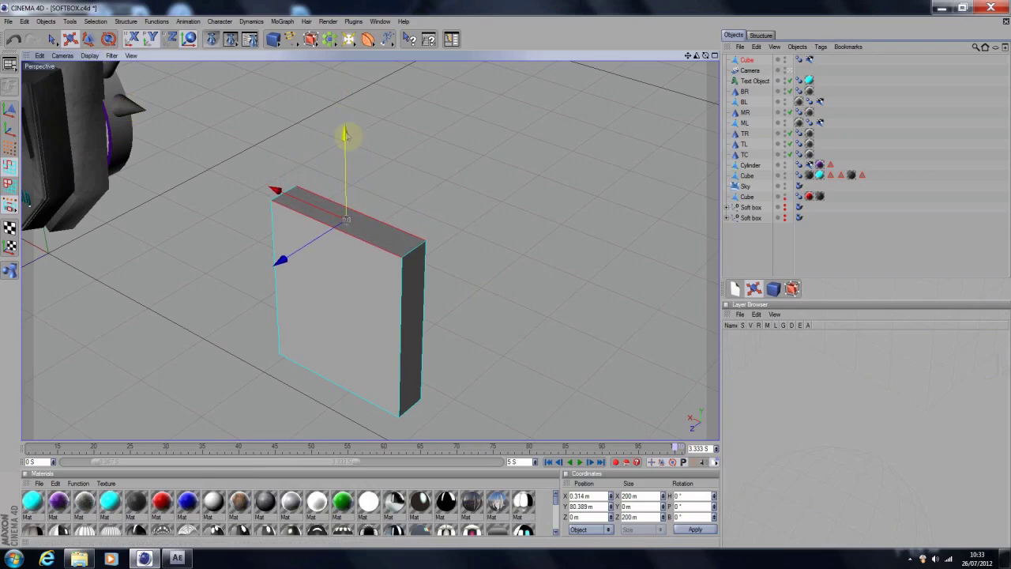
{"action": "left_click_drag", "start_coordinate": [345, 135], "coordinate": [345, 109]}
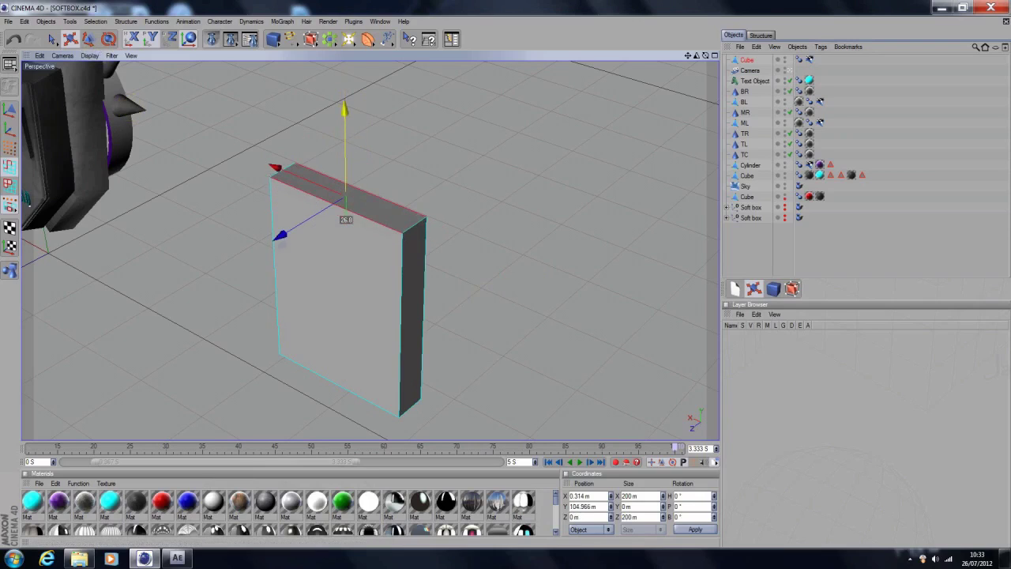
{"action": "left_click", "coordinate": [534, 204]}
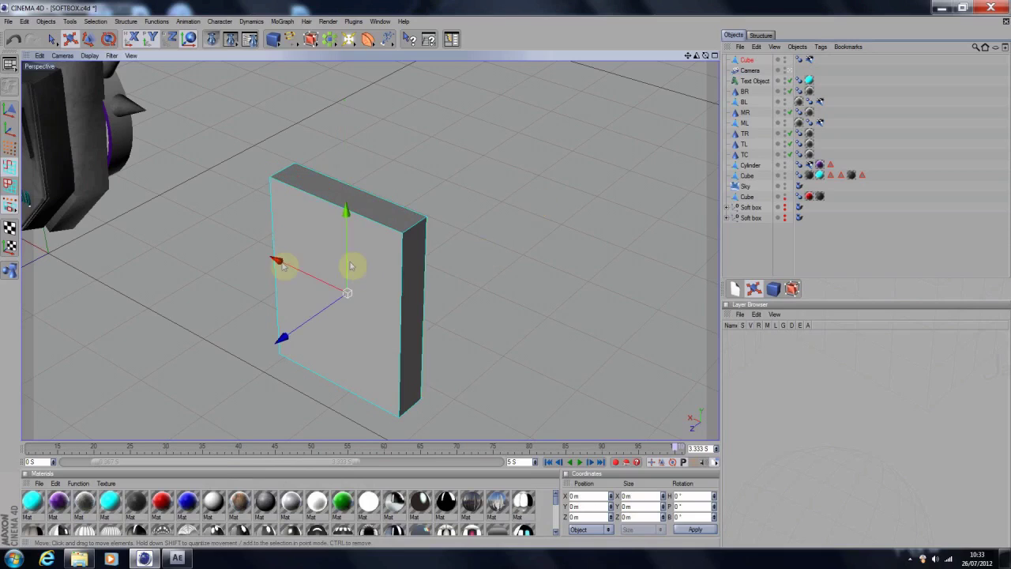
Switch the slab from edge editing to polygon editing and centre it in the view.
{"action": "right_click", "coordinate": [12, 200]}
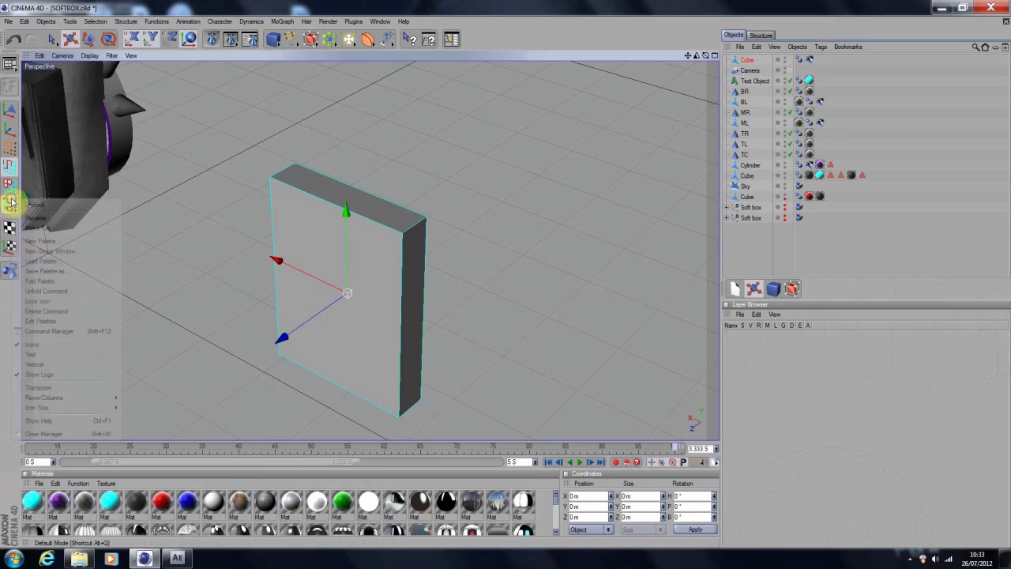
{"action": "left_click", "coordinate": [11, 171]}
{"action": "left_click", "coordinate": [11, 193]}
{"action": "left_click", "coordinate": [10, 188]}
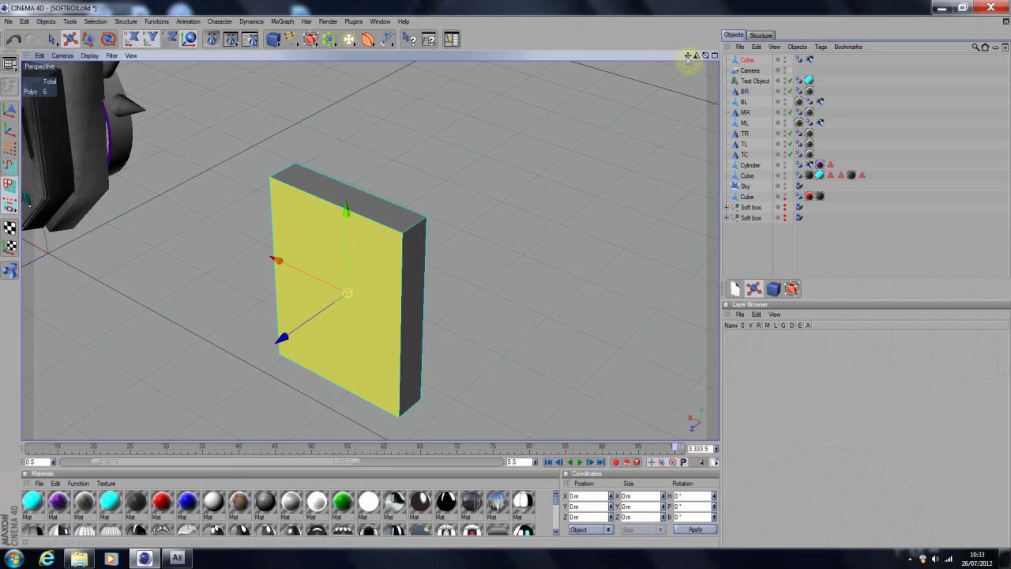
{"action": "left_click_drag", "start_coordinate": [687, 55], "coordinate": [688, 56]}
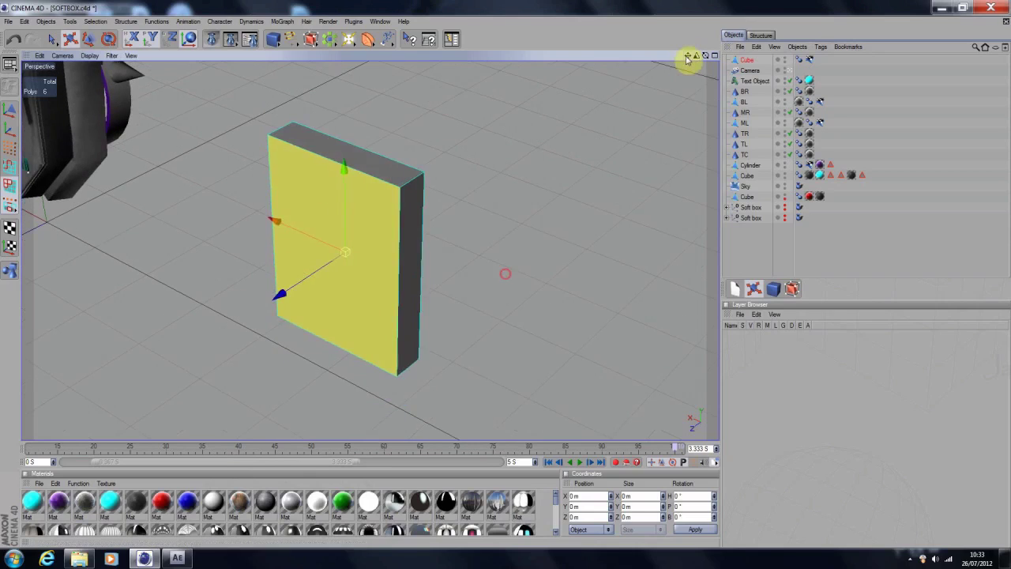
Select the slab's top polygon, replace it with the front polygon, and compare the slab with the finished shield logo.
{"action": "left_click", "coordinate": [364, 235]}
{"action": "left_click", "coordinate": [345, 158]}
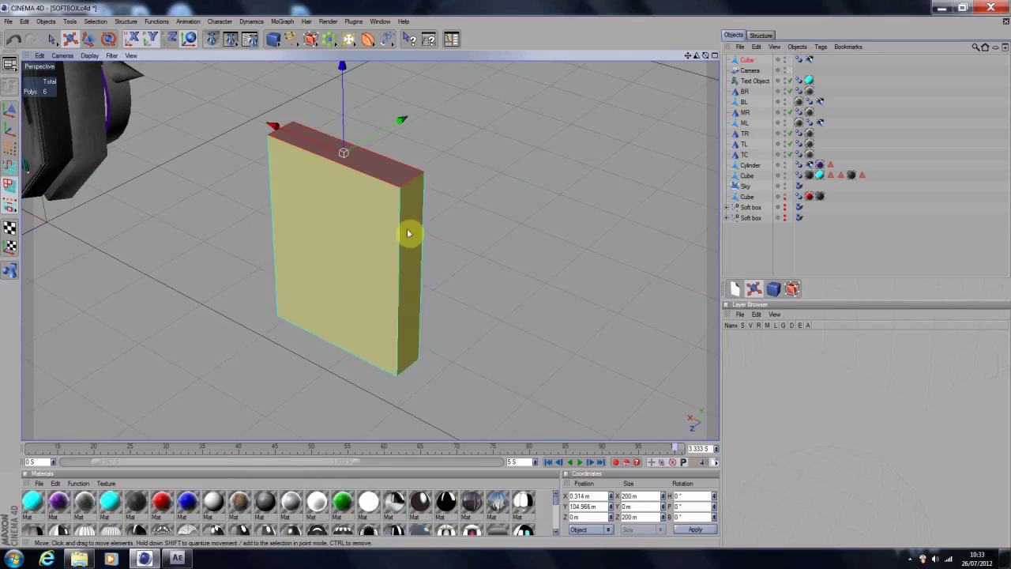
{"action": "left_click", "coordinate": [355, 253]}
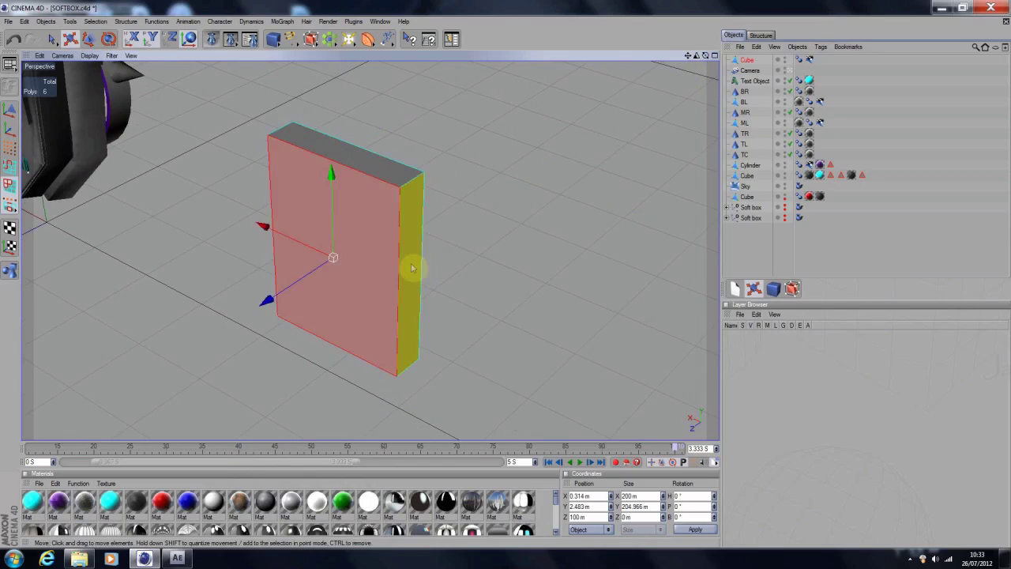
{"action": "left_click", "coordinate": [552, 316]}
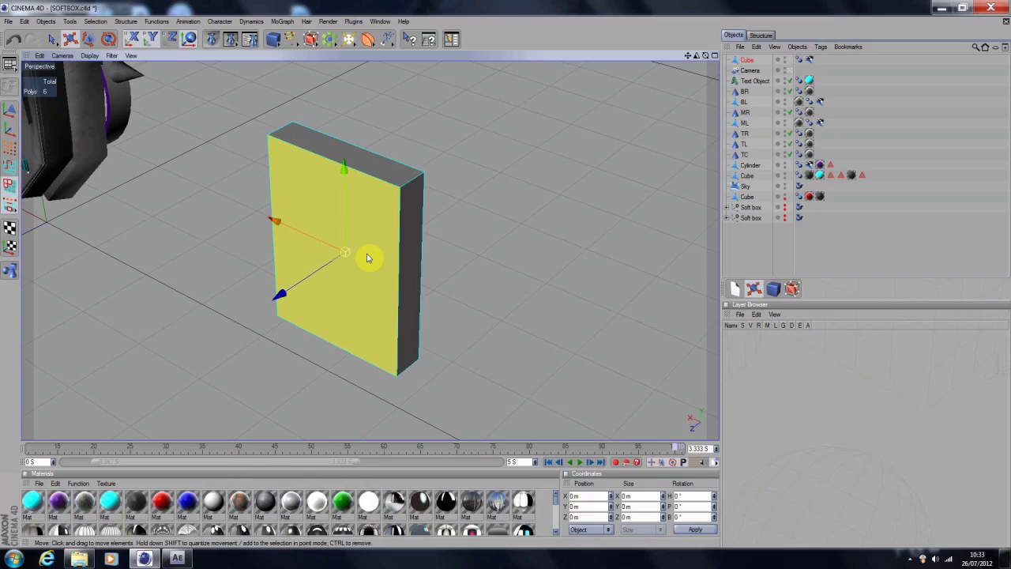
{"action": "left_click", "coordinate": [350, 242]}
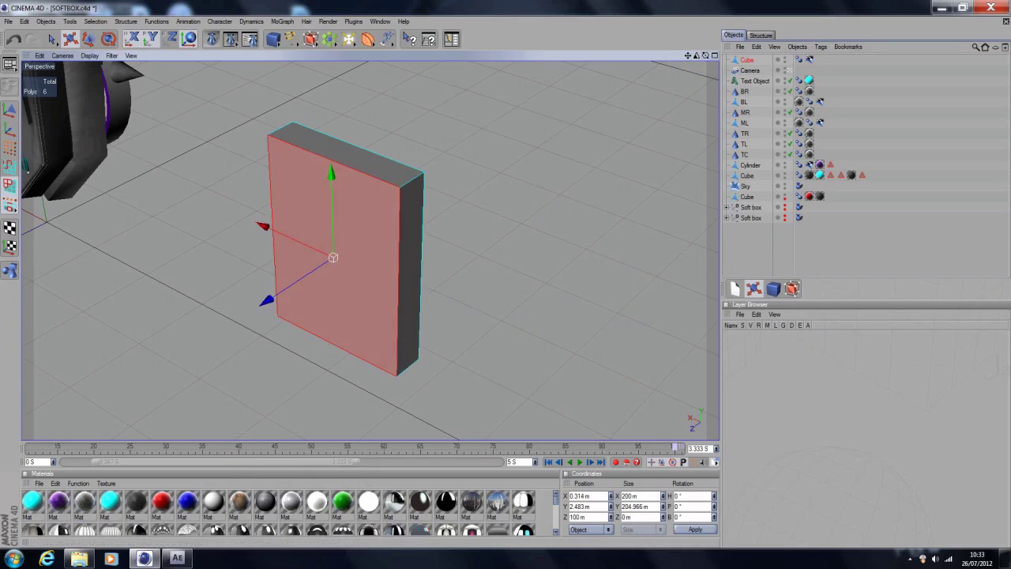
{"action": "left_click_drag", "start_coordinate": [705, 56], "coordinate": [974, 110]}
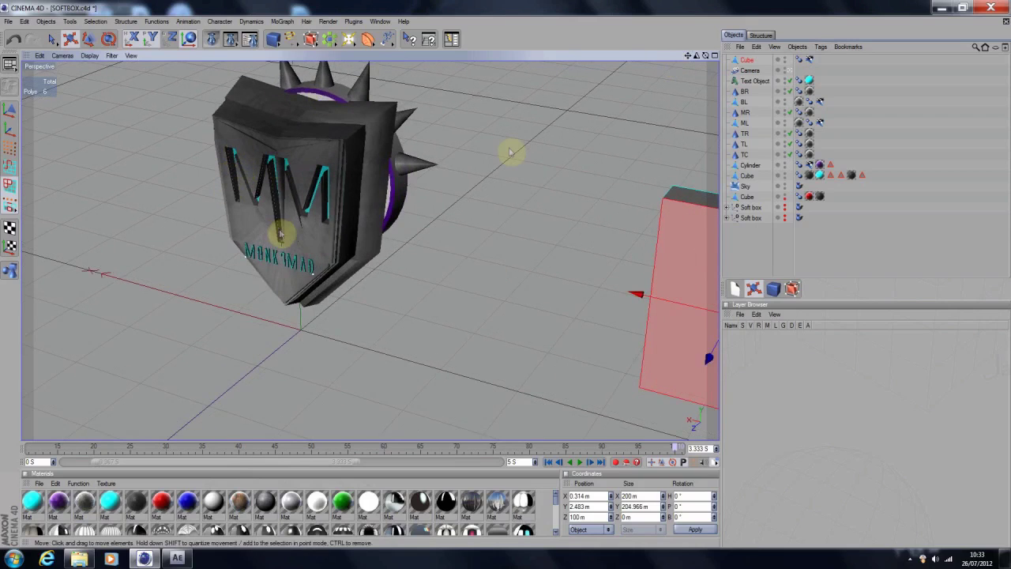
{"action": "mouse_move", "coordinate": [688, 57]}
{"action": "left_mouse_down"}
{"action": "mouse_move", "coordinate": [267, 91]}
{"action": "mouse_move", "coordinate": [696, 63]}
{"action": "mouse_move", "coordinate": [687, 65]}
{"action": "left_mouse_up"}
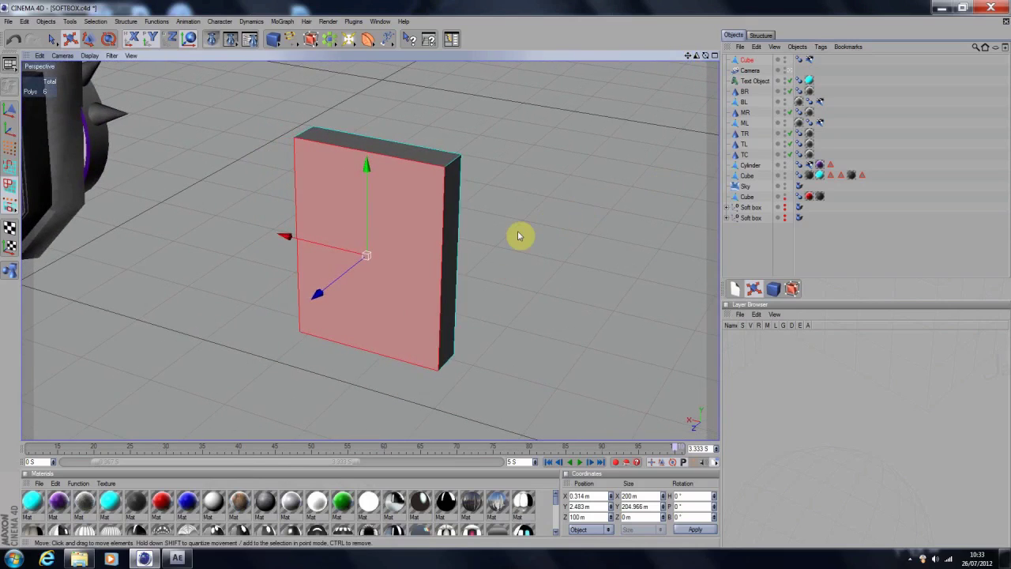
Select the slab's narrow side polygon, review the available structure modelling commands, and clear the selection.
{"action": "left_click", "coordinate": [450, 237]}
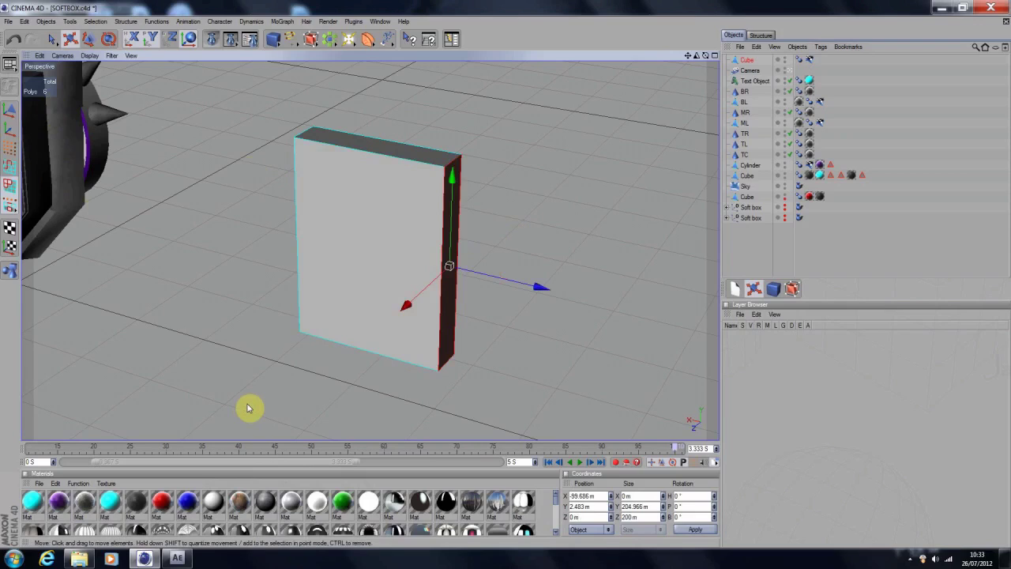
{"action": "key", "text": "m"}
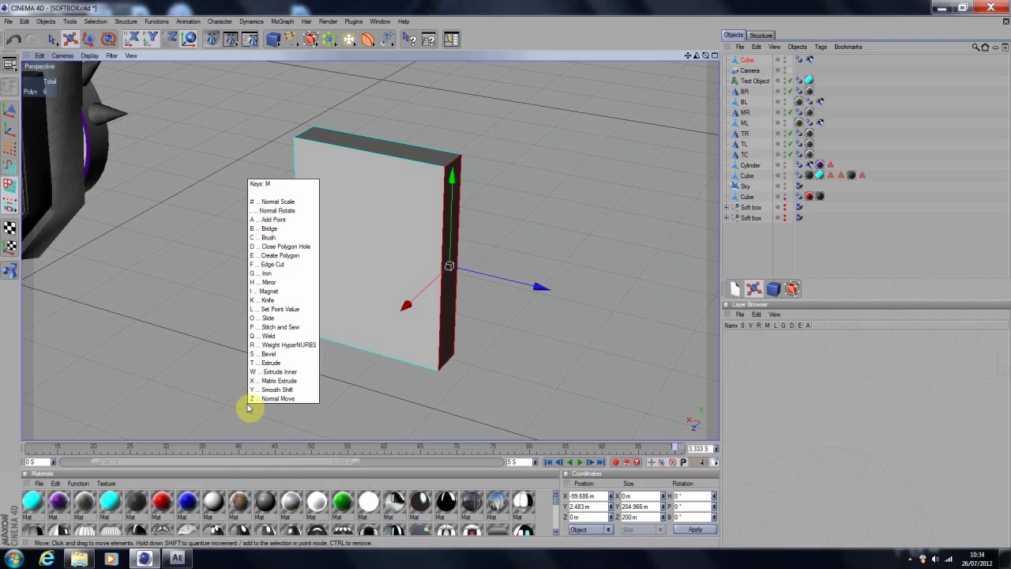
{"action": "left_click", "coordinate": [92, 22]}
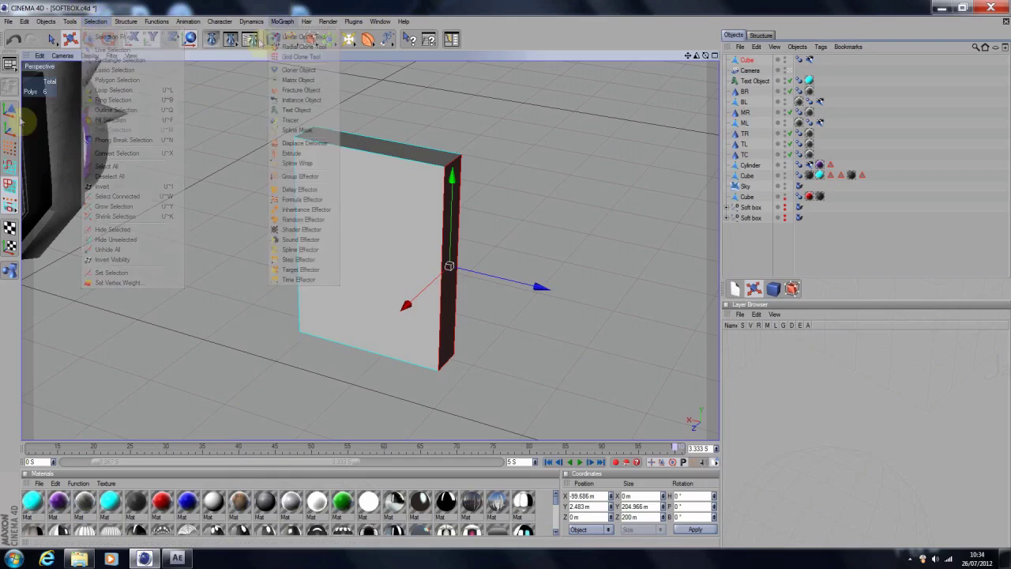
{"action": "mouse_move", "coordinate": [96, 38]}
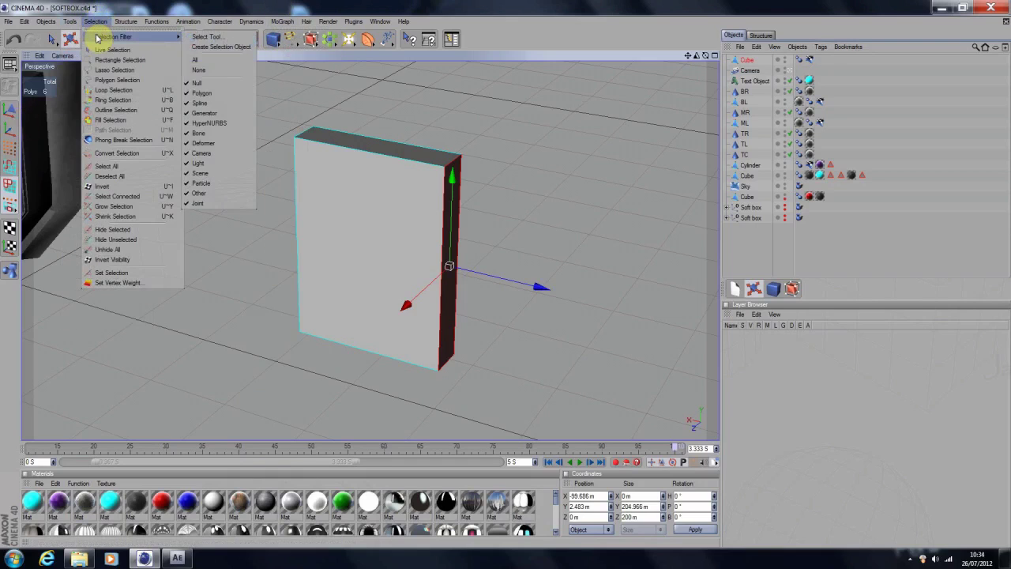
{"action": "mouse_move", "coordinate": [131, 22]}
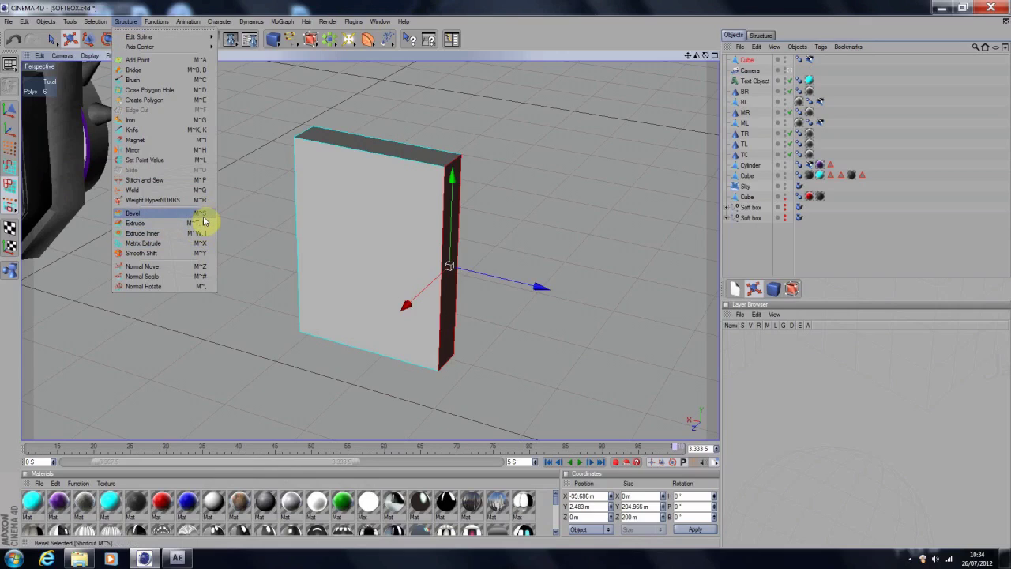
{"action": "left_click", "coordinate": [545, 373]}
{"action": "left_click", "coordinate": [574, 377]}
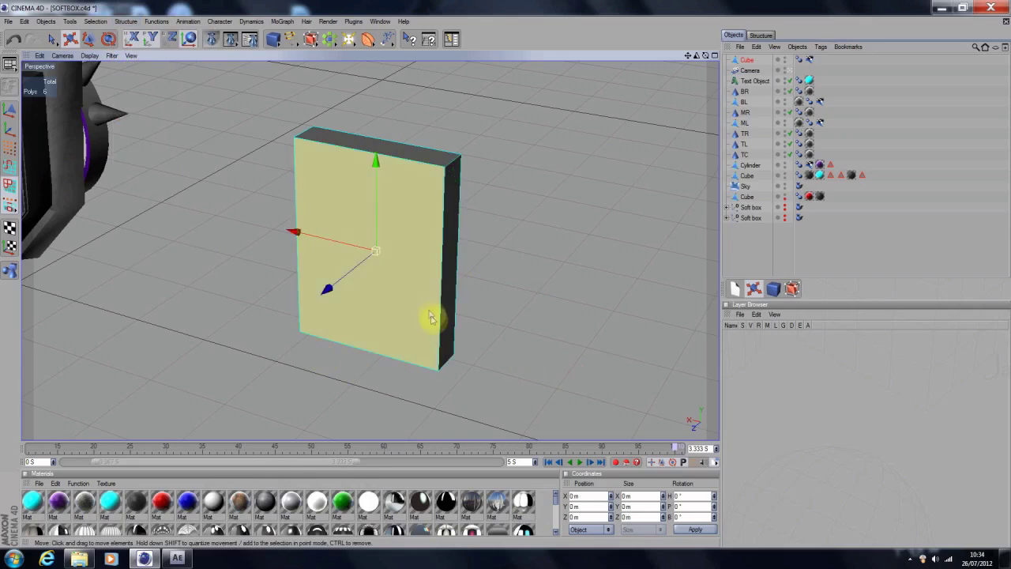
Select the slab's narrow side polygon, activate Knife briefly, and switch to Extrude with the side facing the view.
{"action": "left_click", "coordinate": [447, 328]}
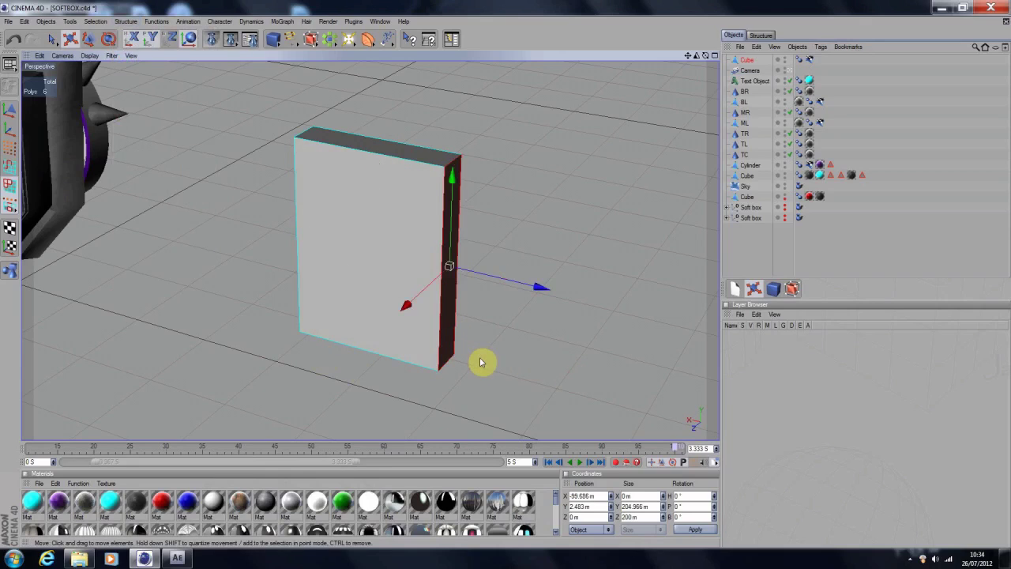
{"action": "key", "text": "m"}
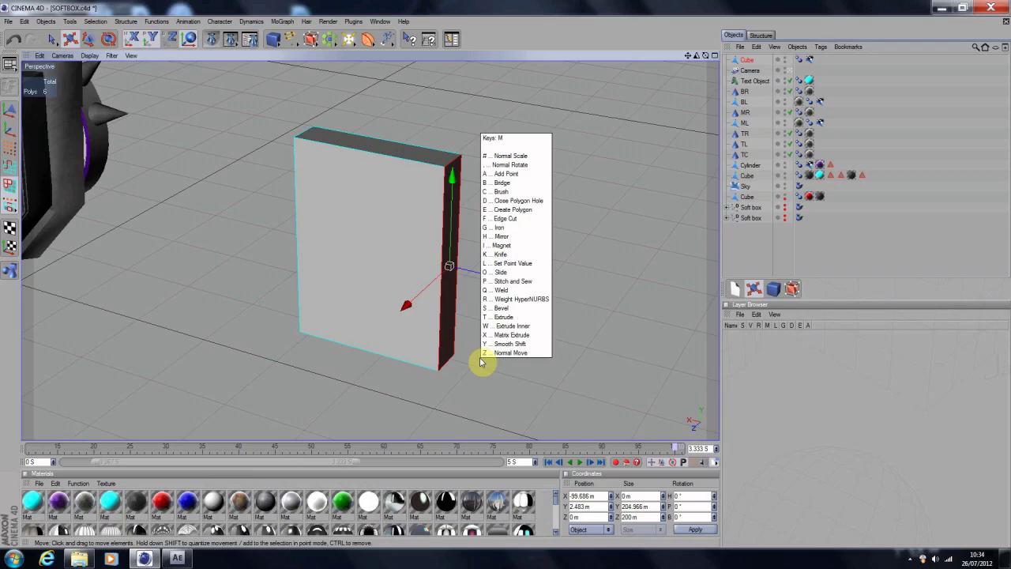
{"action": "key", "text": "k"}
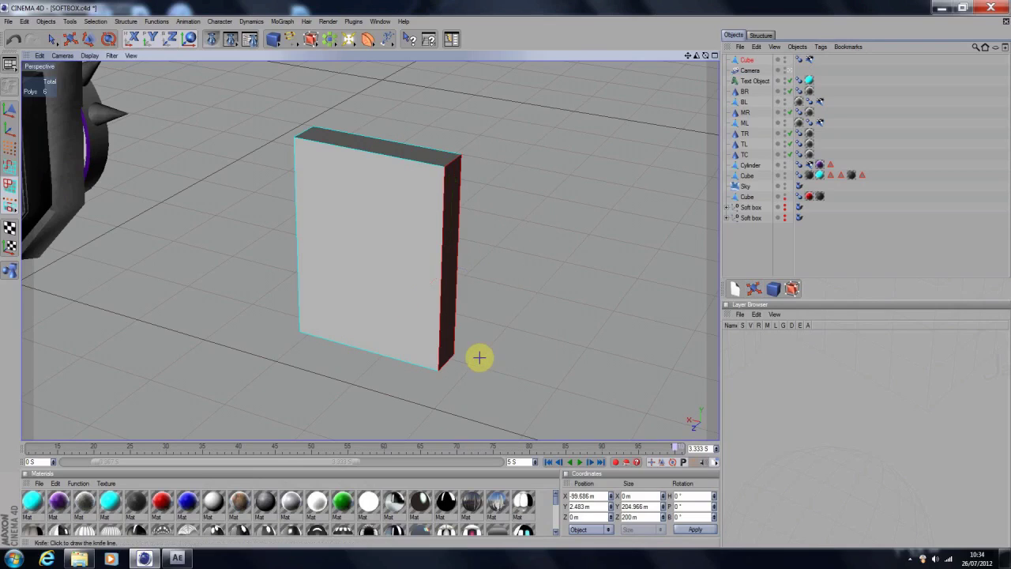
{"action": "key", "text": "m"}
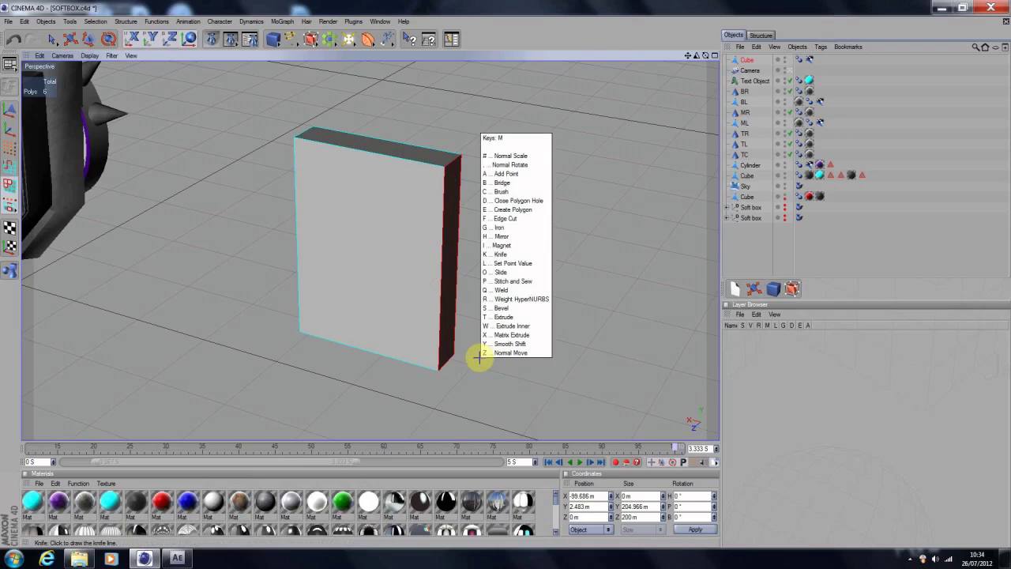
{"action": "key", "text": "t"}
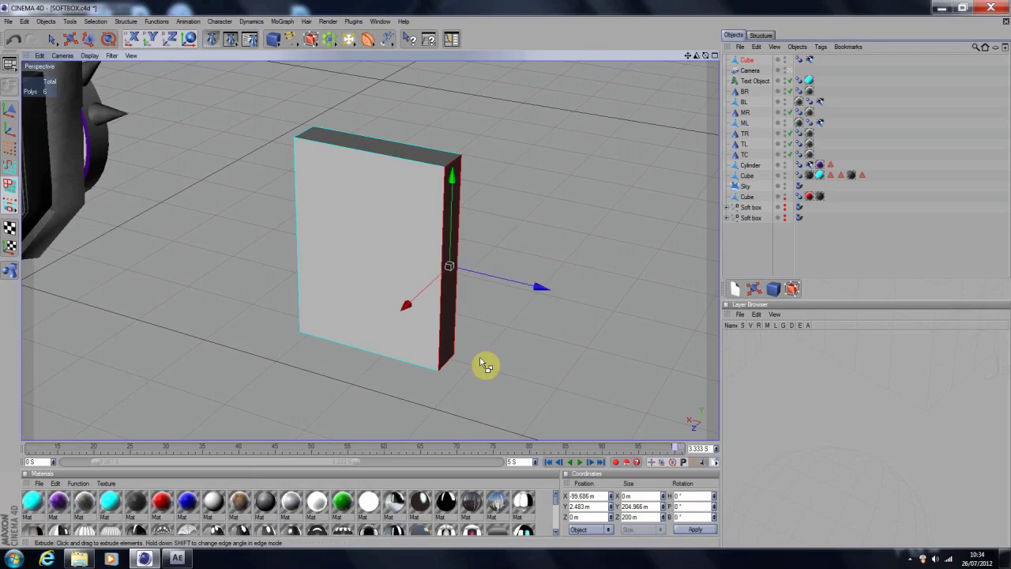
{"action": "key", "text": "m"}
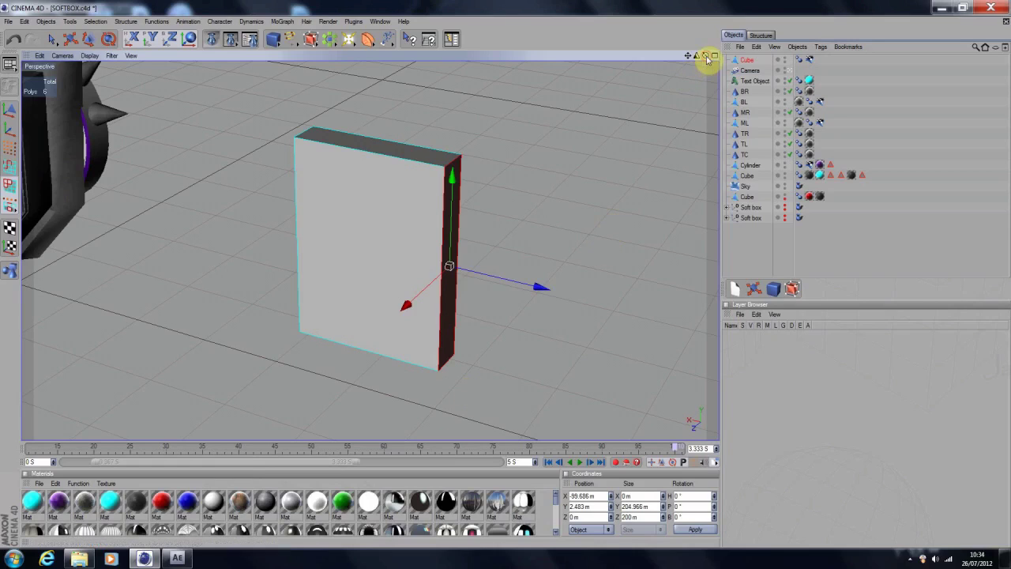
{"action": "left_click_drag", "start_coordinate": [706, 55], "coordinate": [647, 44]}
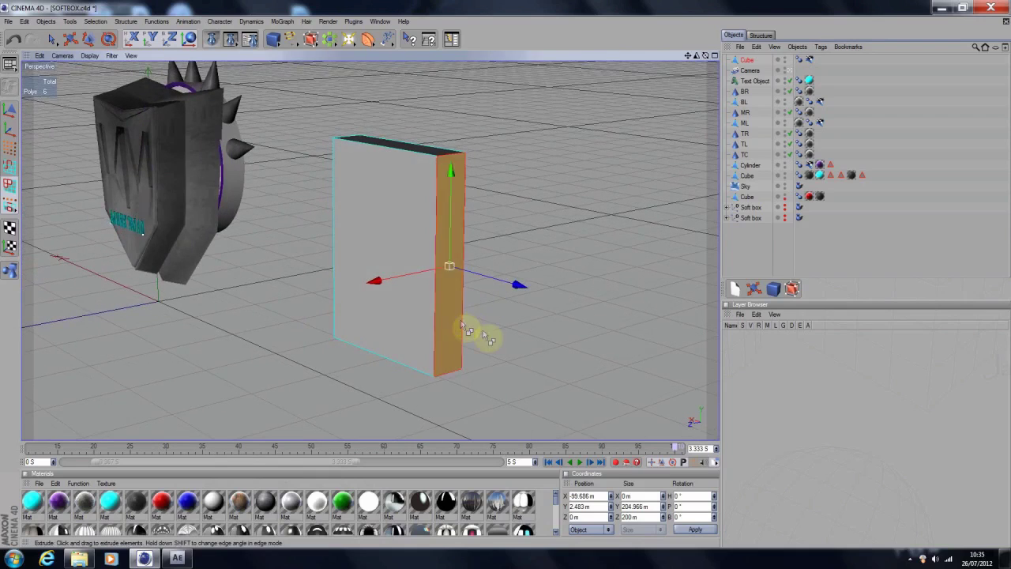
Try a deep inner extrude on the side polygon, and settle on a very slight inset of about 202 by 197 m.
{"action": "key", "text": "m"}
{"action": "key", "text": "w"}
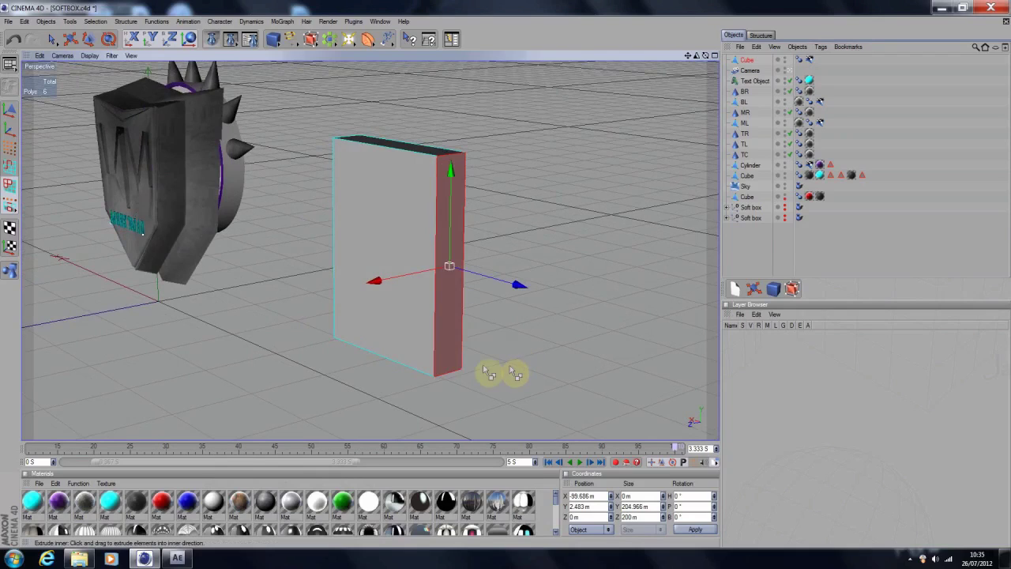
{"action": "left_click", "coordinate": [461, 339]}
{"action": "left_click_drag", "start_coordinate": [459, 337], "coordinate": [456, 338]}
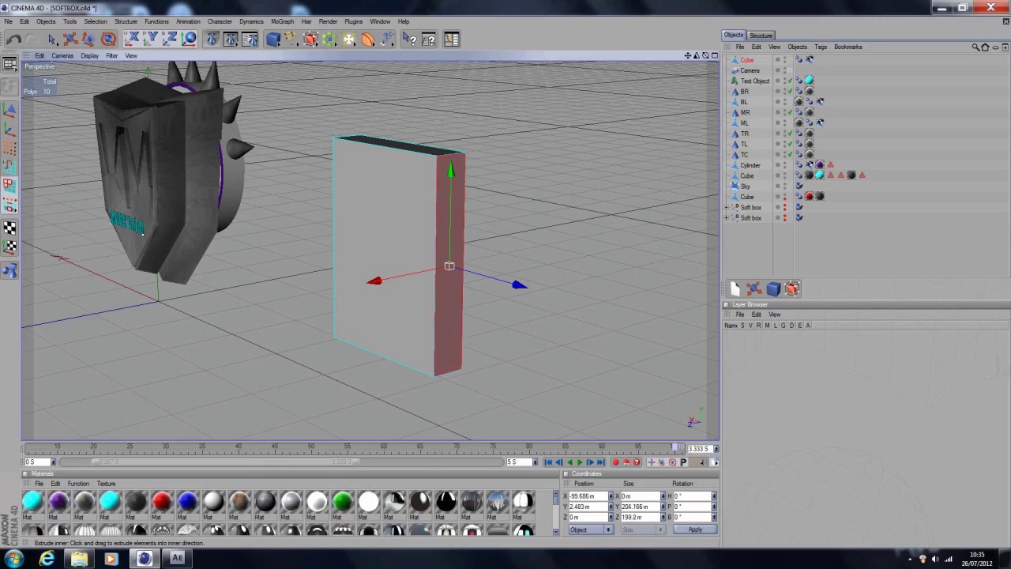
{"action": "left_click_drag", "start_coordinate": [456, 338], "coordinate": [428, 338]}
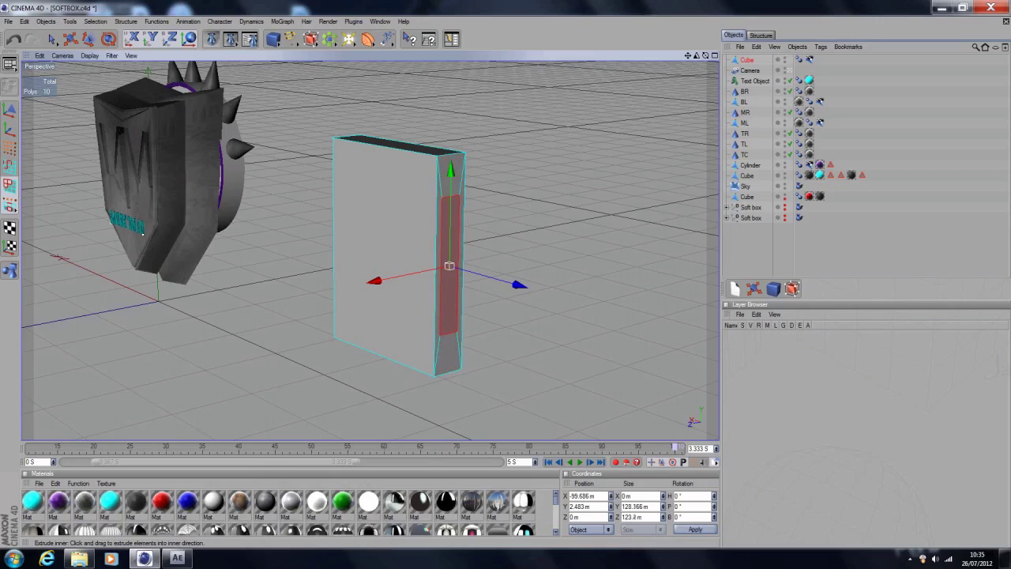
{"action": "left_click_drag", "start_coordinate": [432, 338], "coordinate": [450, 338]}
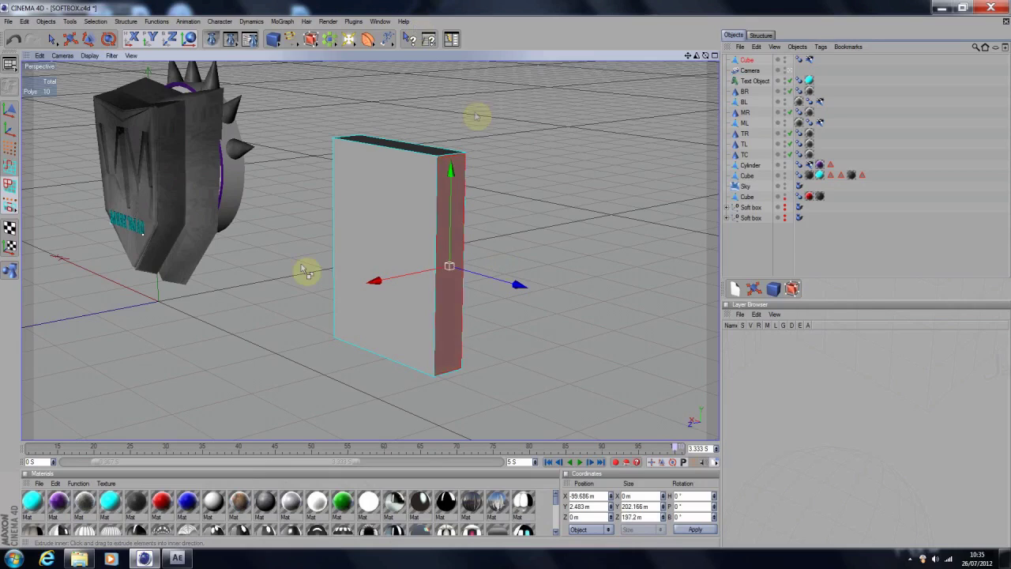
Extrude the inset side polygon outward to about -130 m on X.
{"action": "right_click", "coordinate": [379, 362]}
{"action": "left_click", "coordinate": [379, 360]}
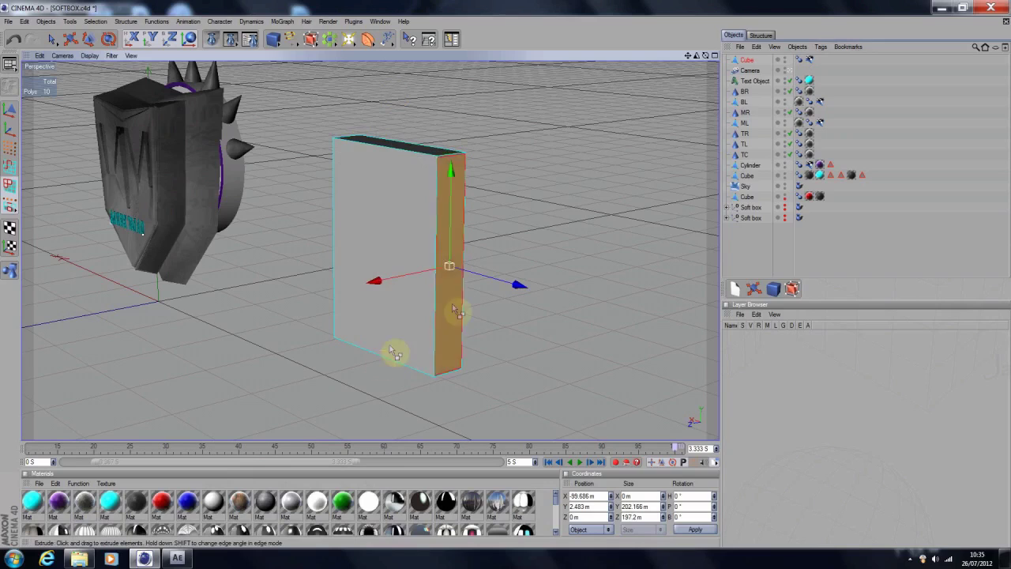
{"action": "left_click_drag", "start_coordinate": [449, 266], "coordinate": [471, 273]}
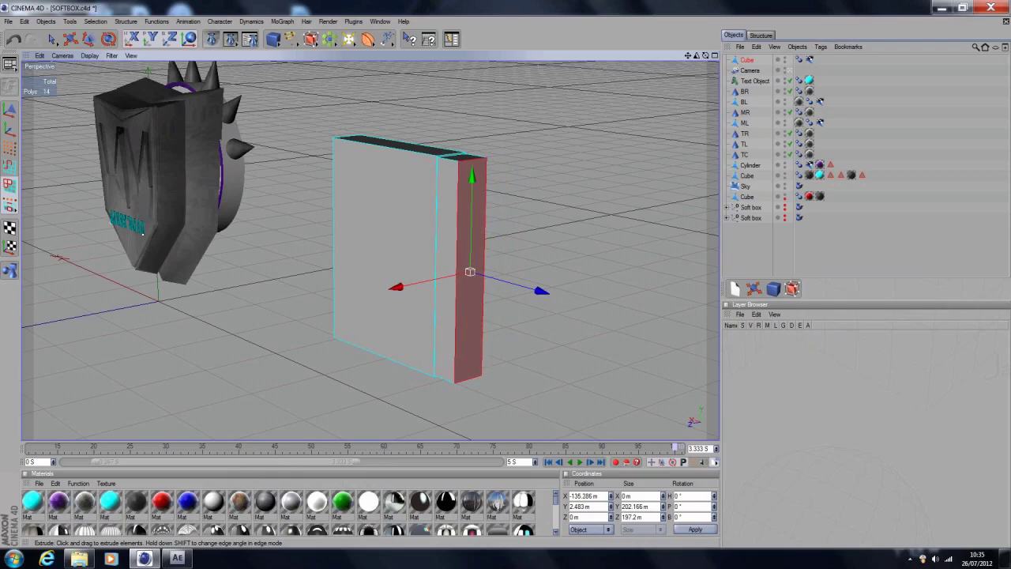
{"action": "left_click_drag", "start_coordinate": [470, 273], "coordinate": [461, 304]}
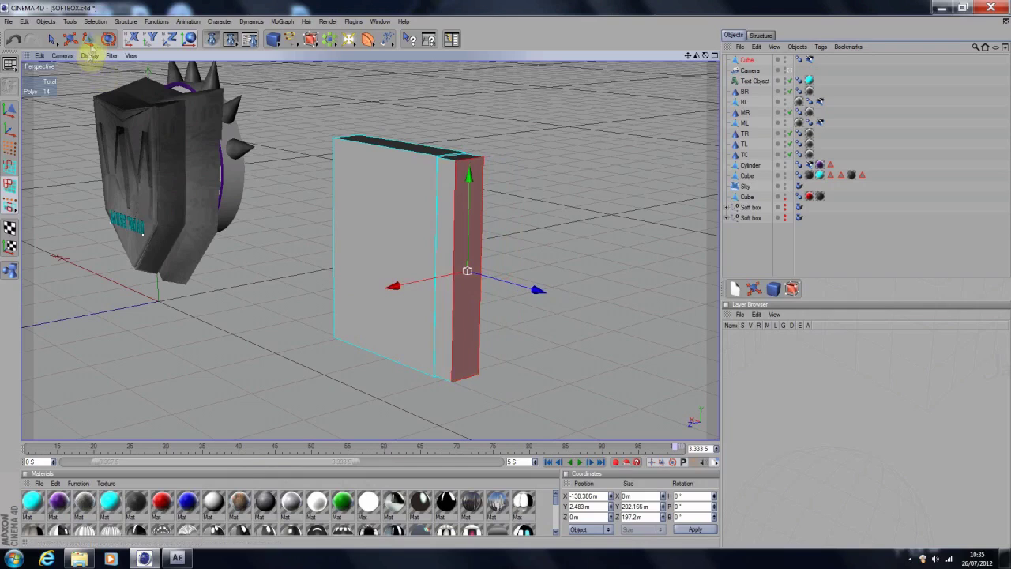
Scale the extruded end polygon down to about 91 by 89 m and move it inward to about -117 m on X.
{"action": "left_click", "coordinate": [88, 38]}
{"action": "left_click_drag", "start_coordinate": [485, 227], "coordinate": [458, 233]}
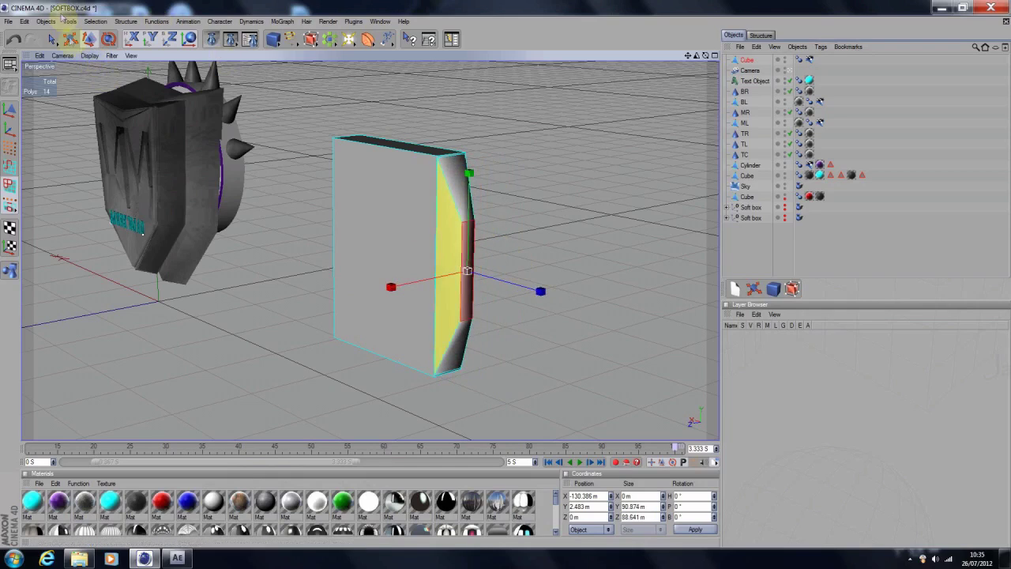
{"action": "left_click", "coordinate": [69, 39]}
{"action": "left_click_drag", "start_coordinate": [541, 291], "coordinate": [529, 360]}
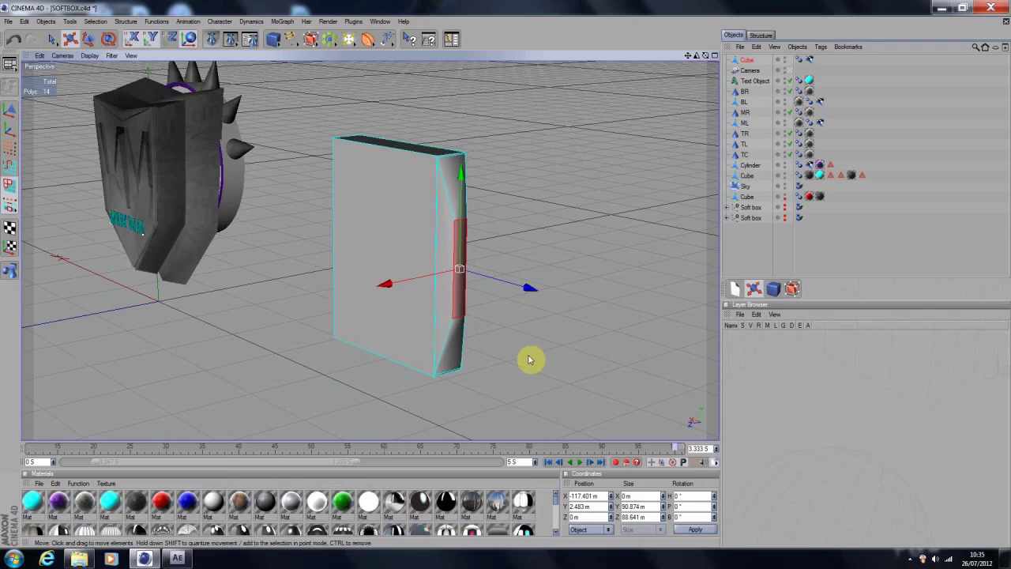
Inset the reduced end polygon slightly with Extrude Inner and extrude it outward to about -138 m on X.
{"action": "key", "text": "m"}
{"action": "key", "text": "w"}
{"action": "mouse_move", "coordinate": [460, 313]}
{"action": "left_mouse_down"}
{"action": "mouse_move", "coordinate": [450, 311]}
{"action": "mouse_move", "coordinate": [526, 310]}
{"action": "mouse_move", "coordinate": [474, 311]}
{"action": "left_mouse_up"}
{"action": "key", "text": "m"}
{"action": "key", "text": "t"}
Scale the new end polygon to about 52 by 51 m, move it inward to about -128 m on X, and clear the selection.
{"action": "left_click", "coordinate": [88, 38]}
{"action": "left_click_drag", "start_coordinate": [476, 293], "coordinate": [427, 294]}
{"action": "left_click", "coordinate": [66, 38]}
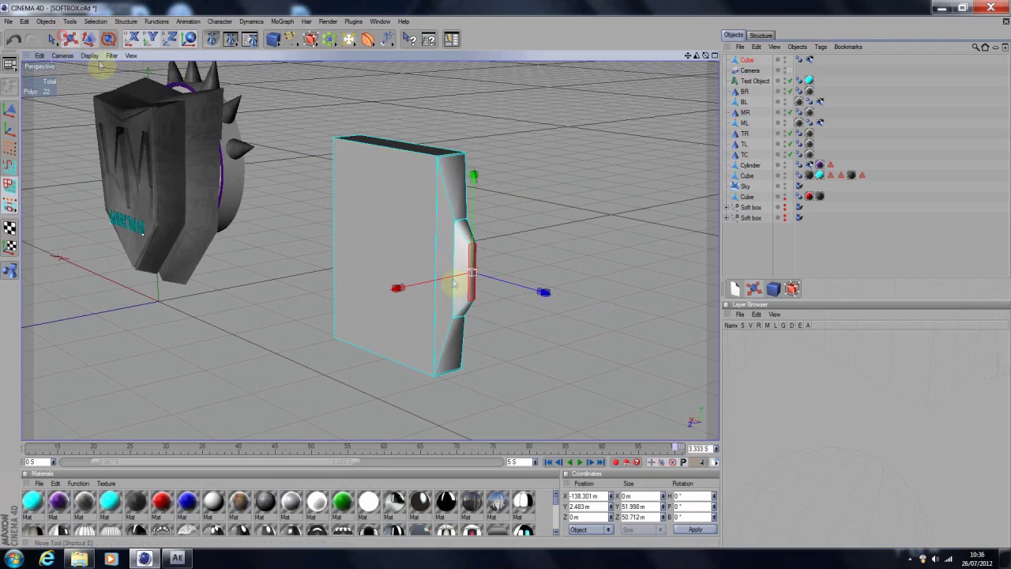
{"action": "left_click_drag", "start_coordinate": [542, 291], "coordinate": [530, 289]}
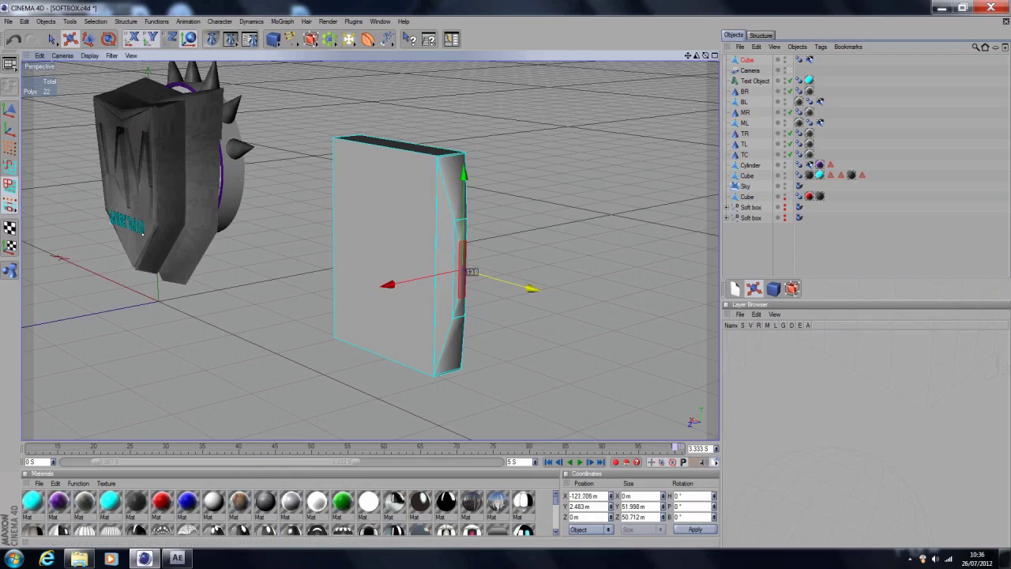
{"action": "left_click", "coordinate": [582, 283]}
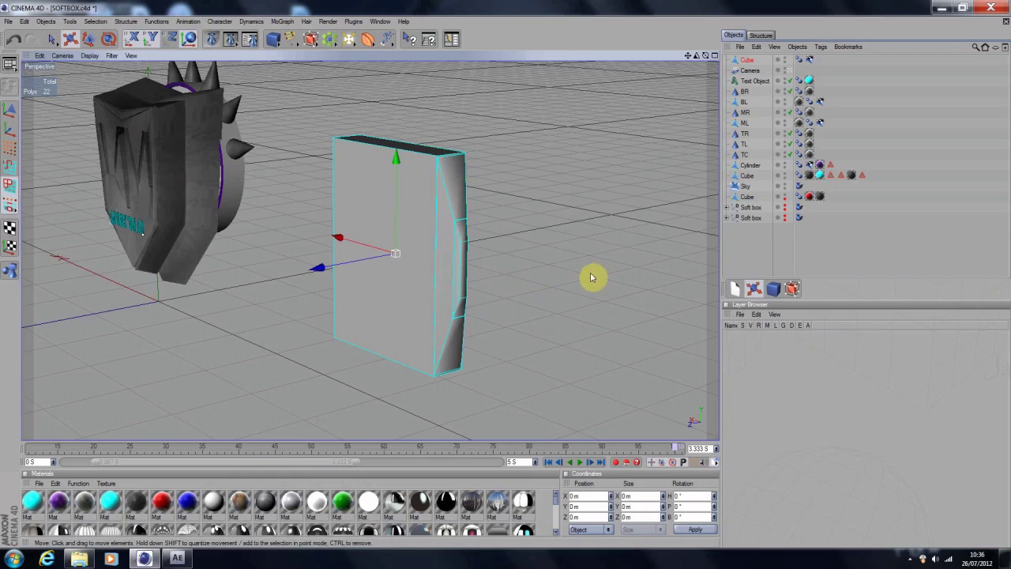
Select the long sloping polygon along the front edge of the slab's stepped side and view it side-on.
{"action": "left_click_drag", "start_coordinate": [705, 55], "coordinate": [754, 60]}
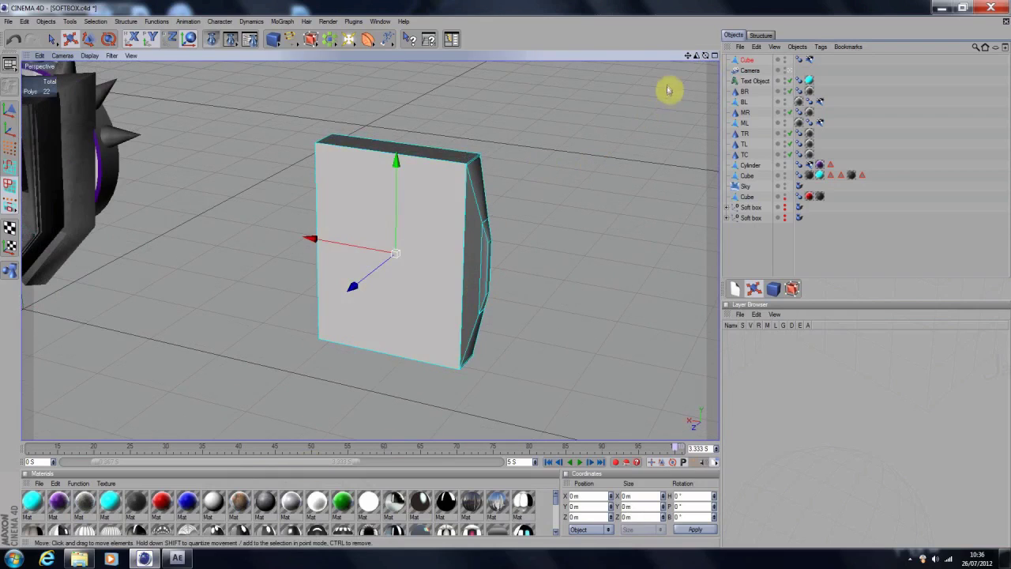
{"action": "left_click", "coordinate": [473, 277]}
{"action": "mouse_move", "coordinate": [703, 56]}
{"action": "left_mouse_down"}
{"action": "mouse_move", "coordinate": [695, 57]}
{"action": "mouse_move", "coordinate": [703, 58]}
{"action": "left_mouse_up"}
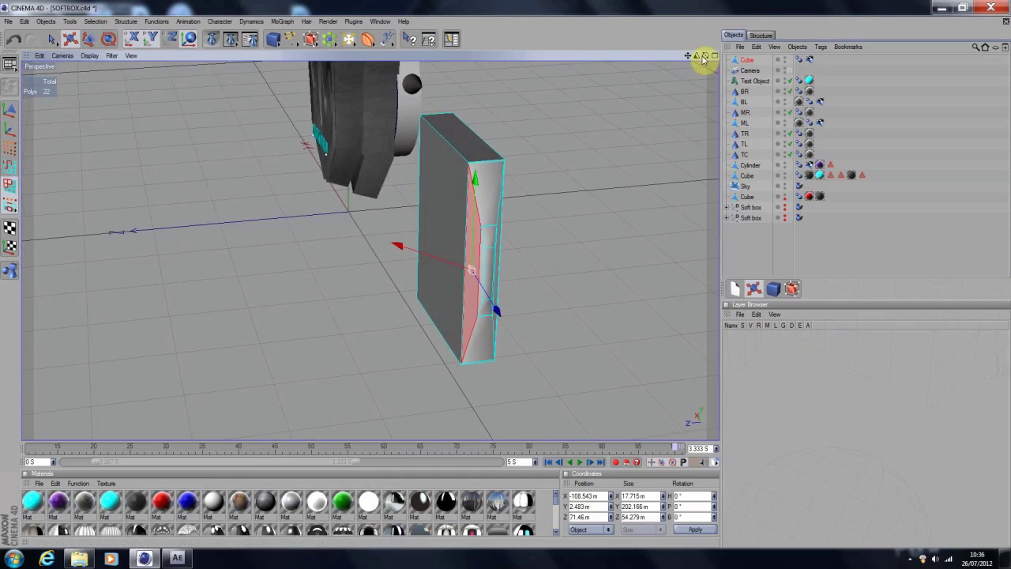
{"action": "key", "text": "m"}
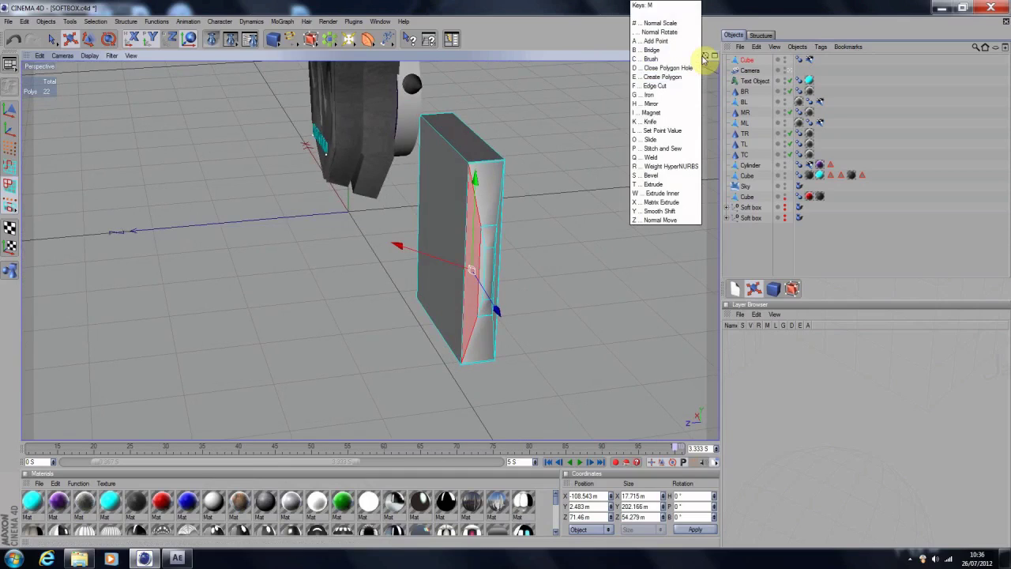
{"action": "key", "text": "Escape"}
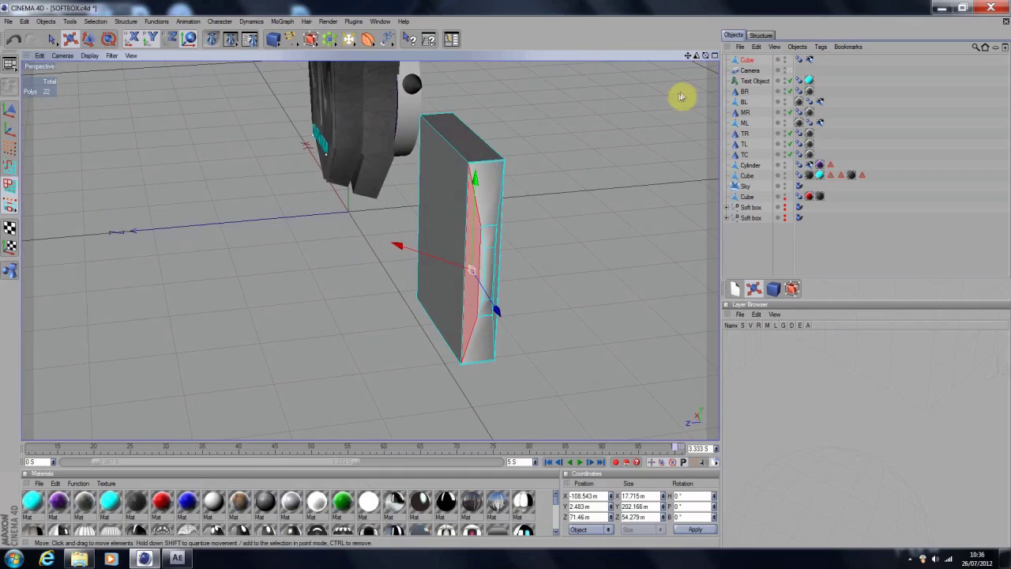
Try to bevel the selected long sloping polygon along the front edge of the slab's stepped side.
{"action": "scroll", "coordinate": [616, 299], "scroll_direction": "up", "scroll_amount": 3}
{"action": "key", "text": "m"}
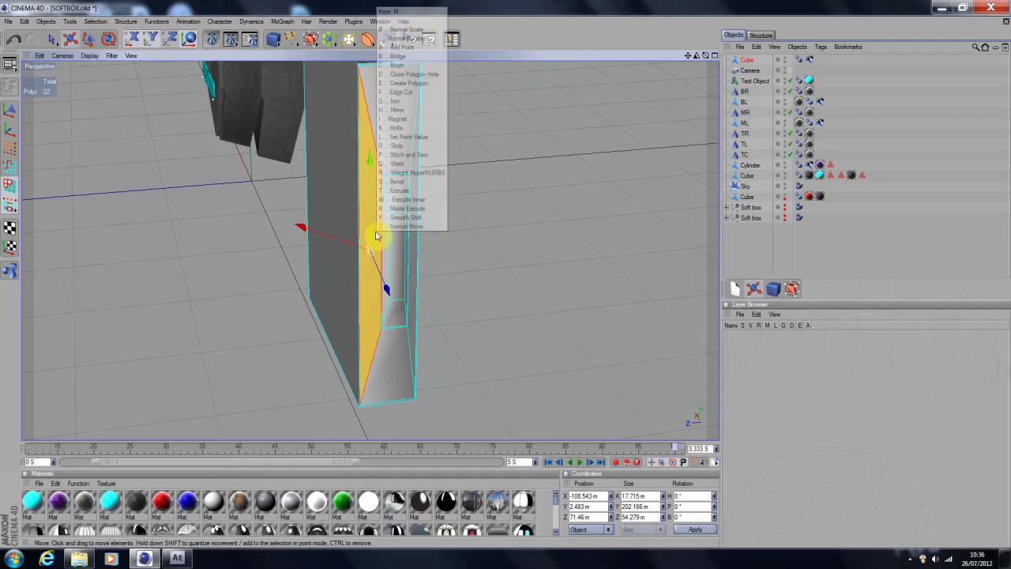
{"action": "key", "text": "s"}
{"action": "left_click_drag", "start_coordinate": [376, 235], "coordinate": [499, 234]}
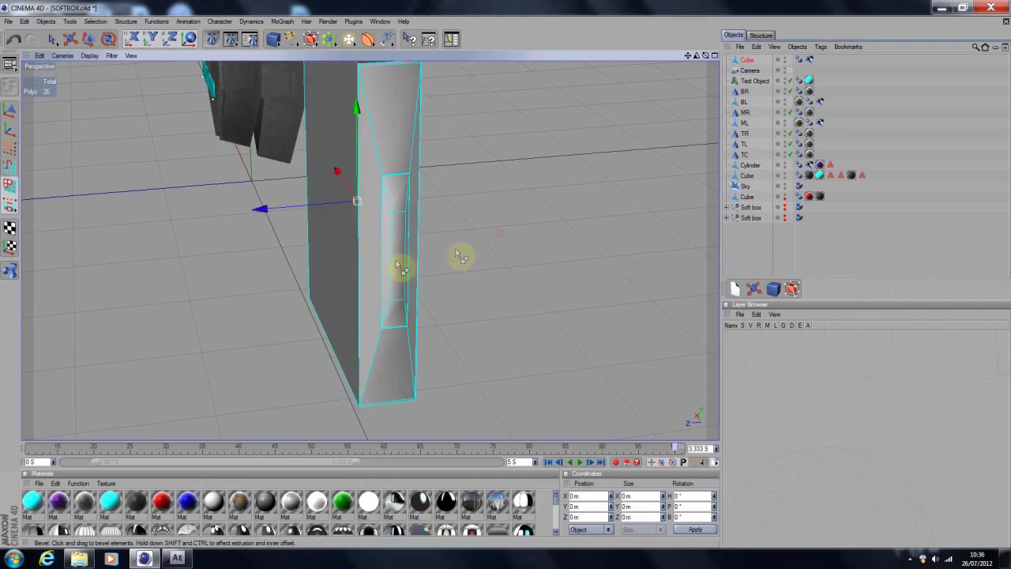
Try to pull the small end polygon of the stepped side outward to about -130 m on X.
{"action": "left_click", "coordinate": [376, 263]}
{"action": "left_click", "coordinate": [398, 261]}
{"action": "left_click_drag", "start_coordinate": [399, 261], "coordinate": [432, 262]}
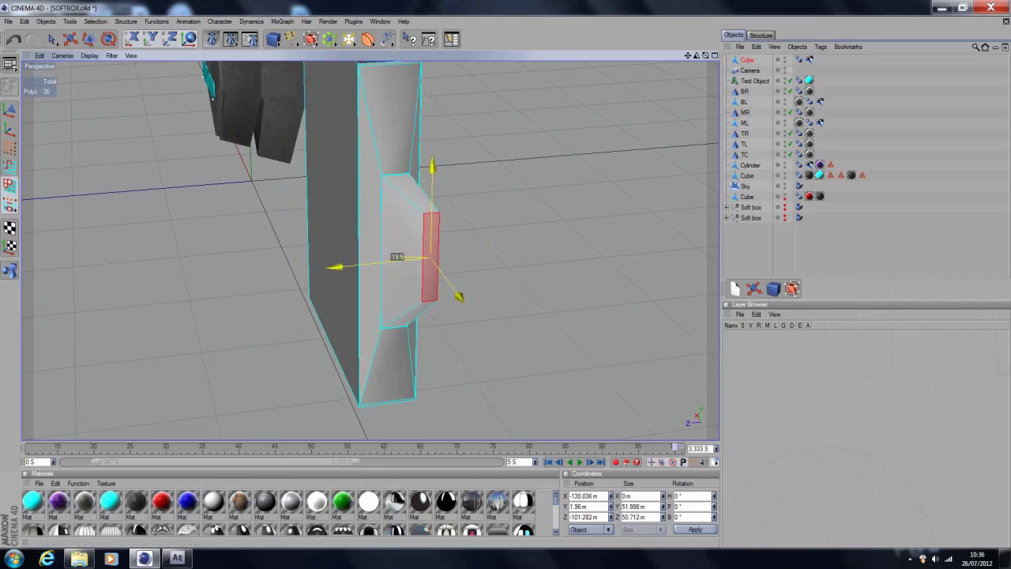
{"action": "left_click_drag", "start_coordinate": [466, 296], "coordinate": [503, 272]}
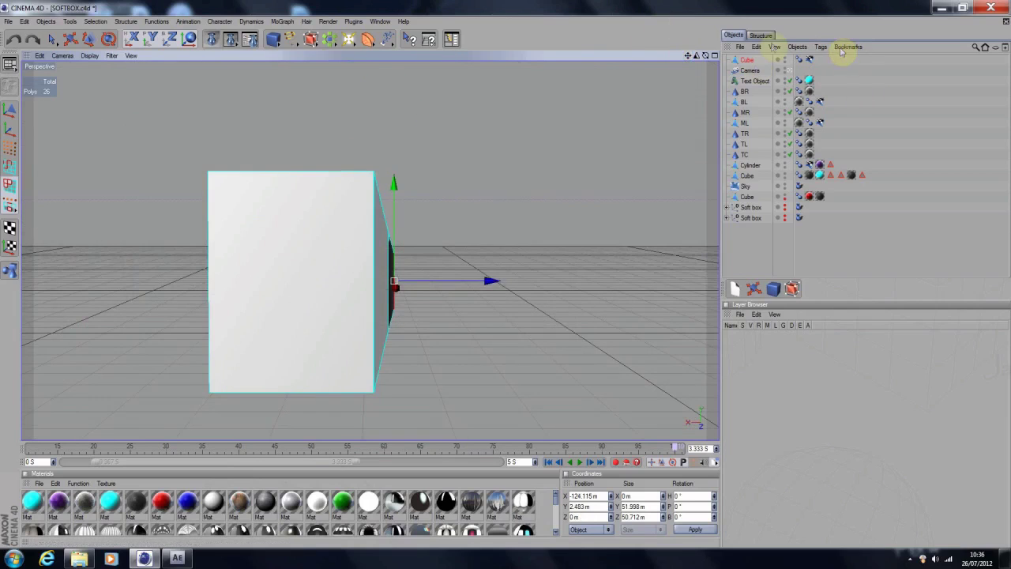
Bevel the small end polygon outward to about -129 m on X, shrinking it to about 42 by 41 m, and deselect the cube.
{"action": "left_click_drag", "start_coordinate": [705, 56], "coordinate": [711, 57]}
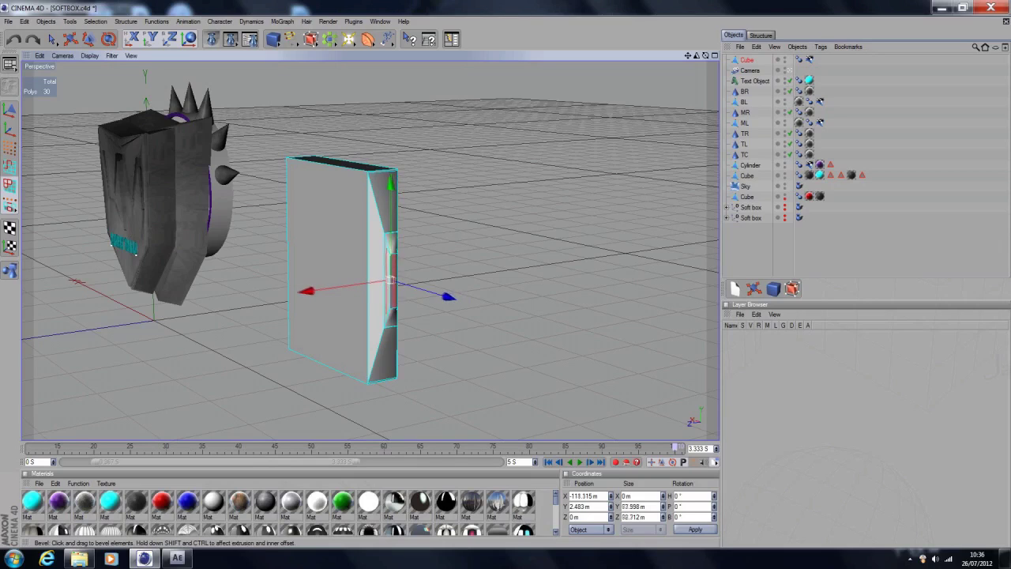
{"action": "mouse_move", "coordinate": [389, 278]}
{"action": "left_mouse_down"}
{"action": "mouse_move", "coordinate": [429, 291]}
{"action": "mouse_move", "coordinate": [395, 282]}
{"action": "left_mouse_up"}
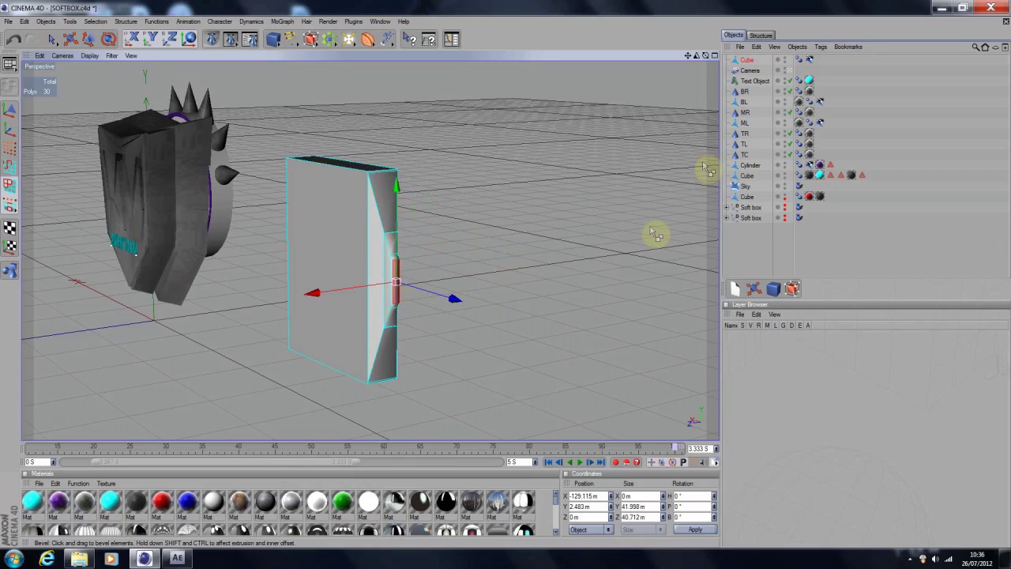
{"action": "left_click", "coordinate": [406, 300]}
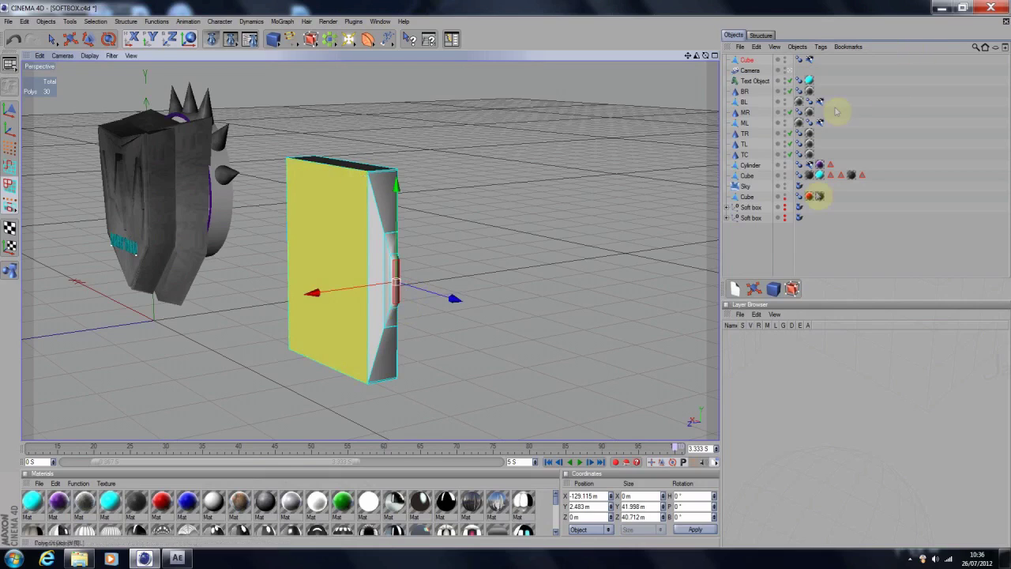
{"action": "left_click", "coordinate": [839, 234]}
Reselect the slab cube and select its large front polygon for editing, viewed face-on.
{"action": "left_click_drag", "start_coordinate": [705, 55], "coordinate": [440, 282]}
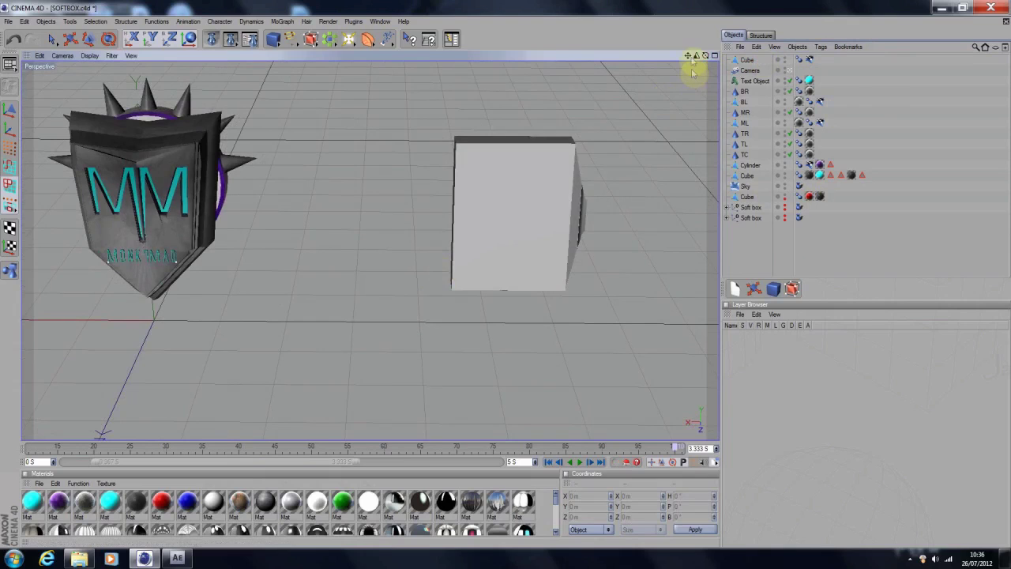
{"action": "left_click_drag", "start_coordinate": [686, 55], "coordinate": [480, 239]}
{"action": "scroll", "coordinate": [480, 253], "scroll_direction": "up", "scroll_amount": 2}
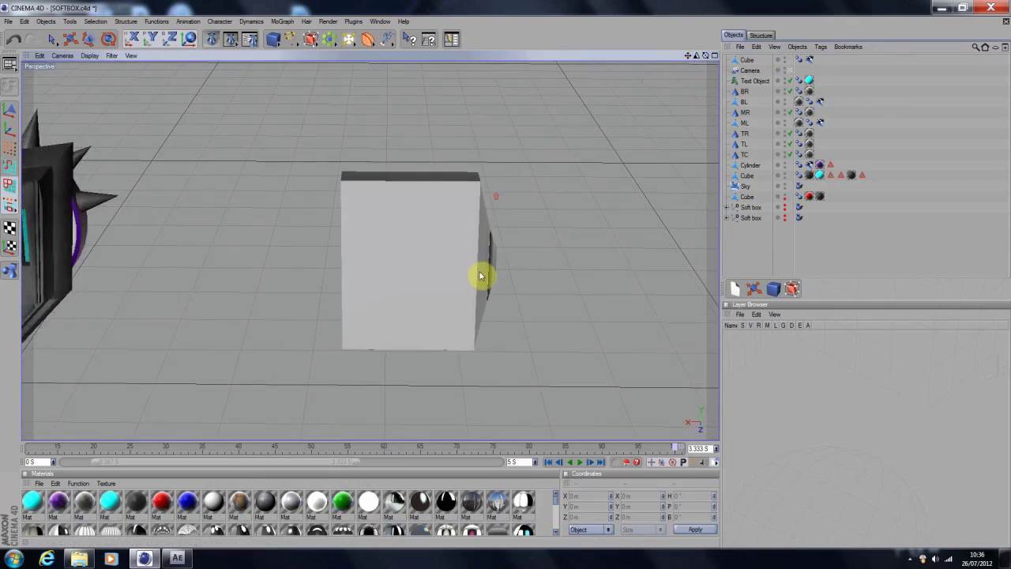
{"action": "left_click_drag", "start_coordinate": [480, 276], "coordinate": [505, 273]}
{"action": "left_click", "coordinate": [747, 60]}
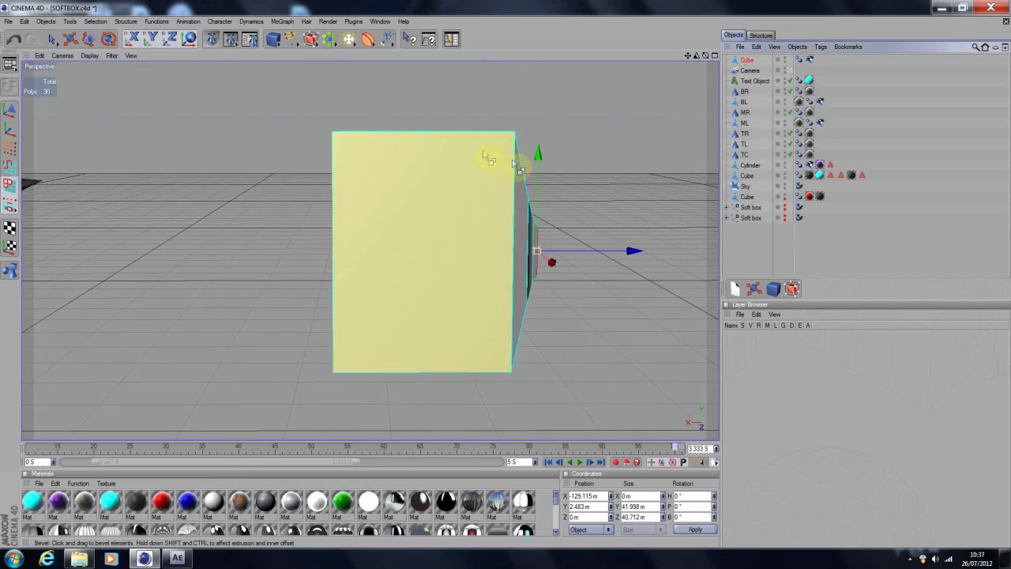
{"action": "left_click", "coordinate": [8, 182]}
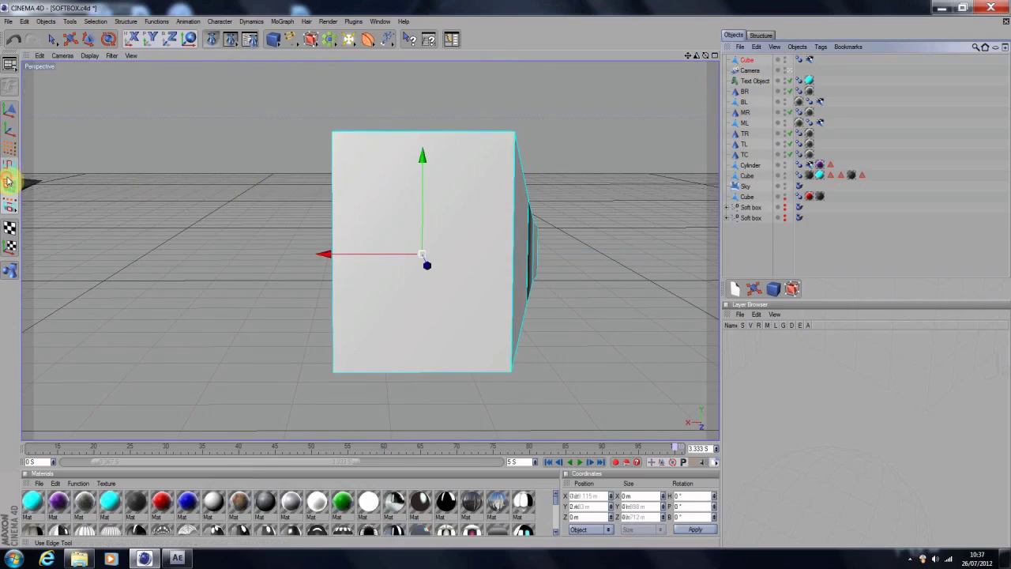
{"action": "left_click", "coordinate": [9, 183]}
{"action": "left_click", "coordinate": [70, 40]}
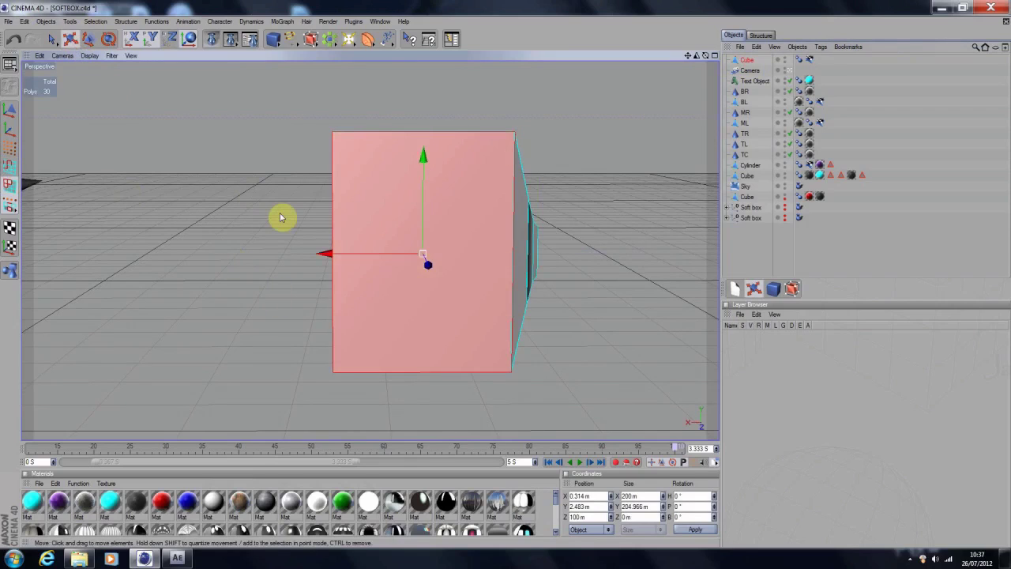
Cut the selected front polygon with three vertical Knife lines, dividing it into four upright strips.
{"action": "key", "text": "k"}
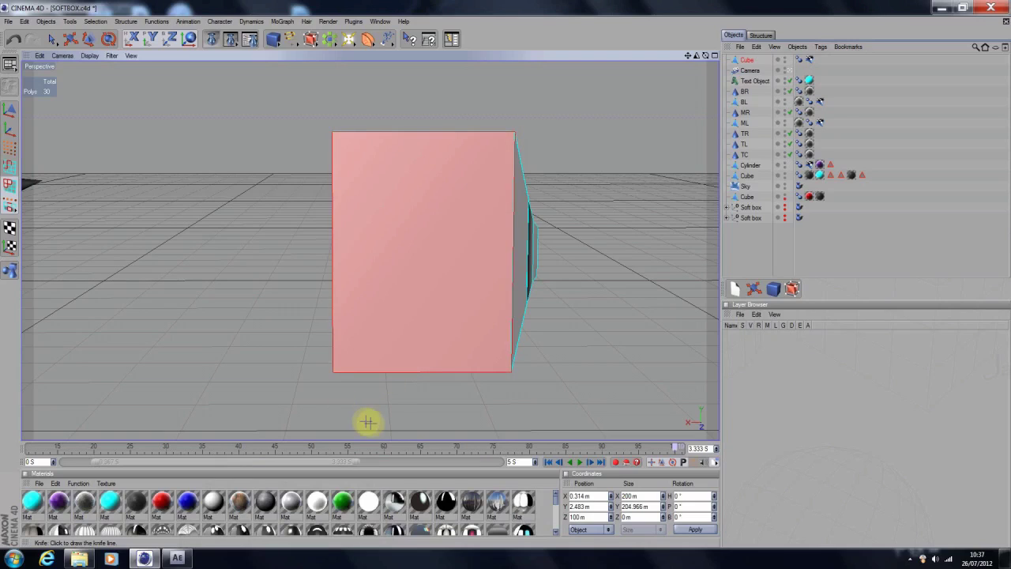
{"action": "left_click_drag", "start_coordinate": [373, 408], "coordinate": [370, 110]}
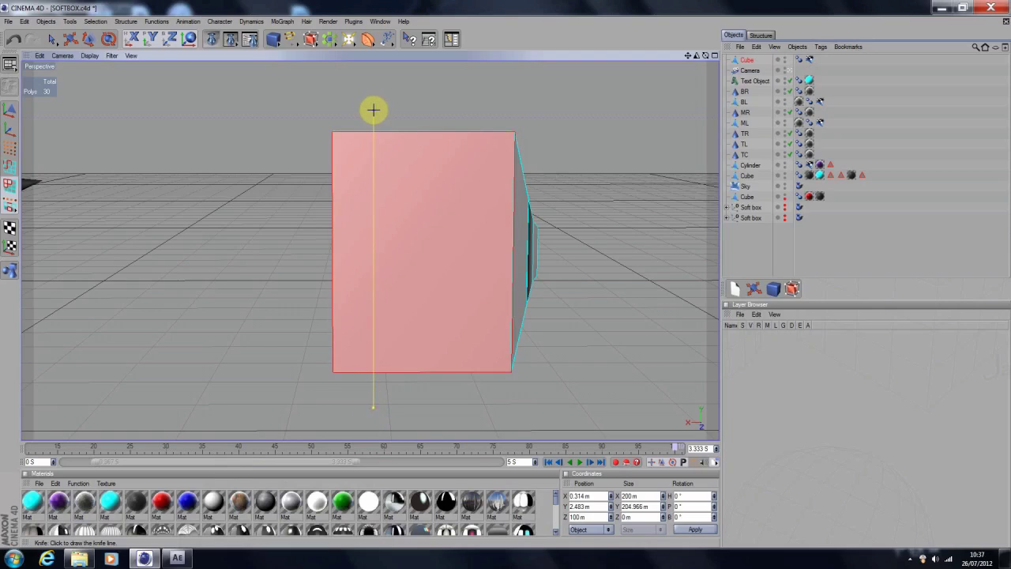
{"action": "left_click_drag", "start_coordinate": [373, 110], "coordinate": [373, 111]}
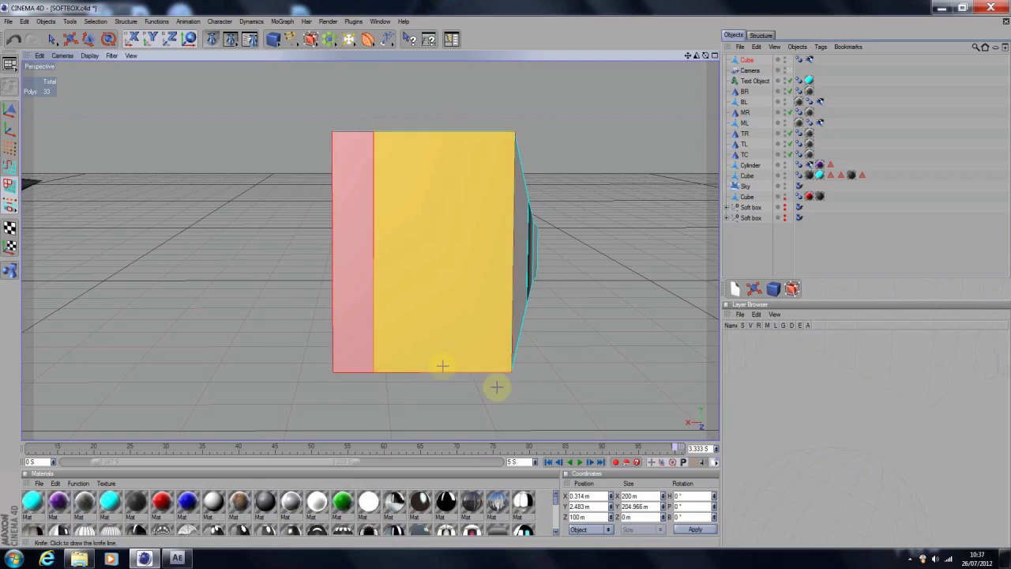
{"action": "left_click_drag", "start_coordinate": [481, 377], "coordinate": [480, 108]}
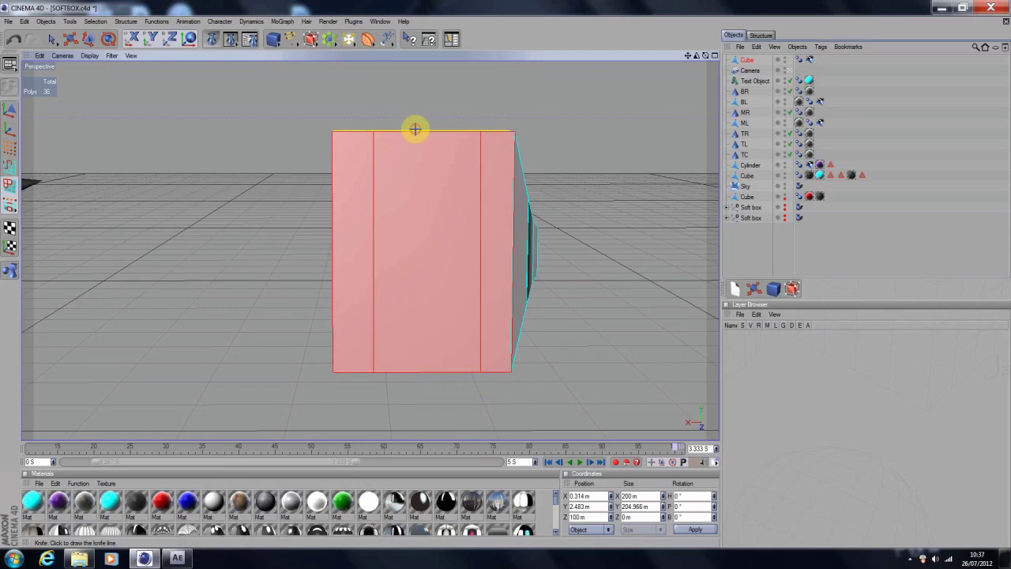
{"action": "left_click_drag", "start_coordinate": [415, 128], "coordinate": [415, 386]}
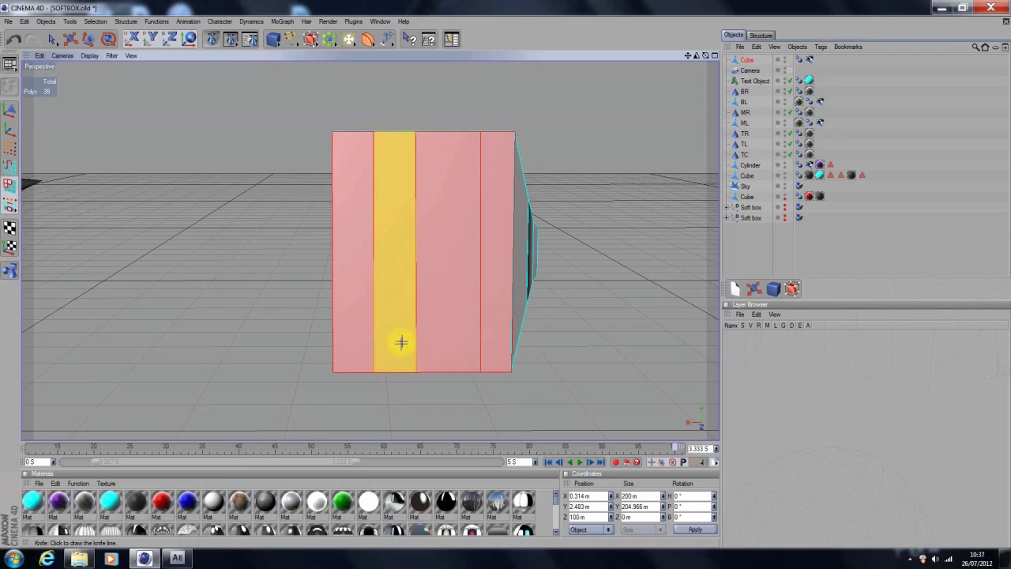
Add short Knife cuts across the strips to outline an L shape whose foot ends in a pointed tip.
{"action": "left_click_drag", "start_coordinate": [414, 341], "coordinate": [469, 310]}
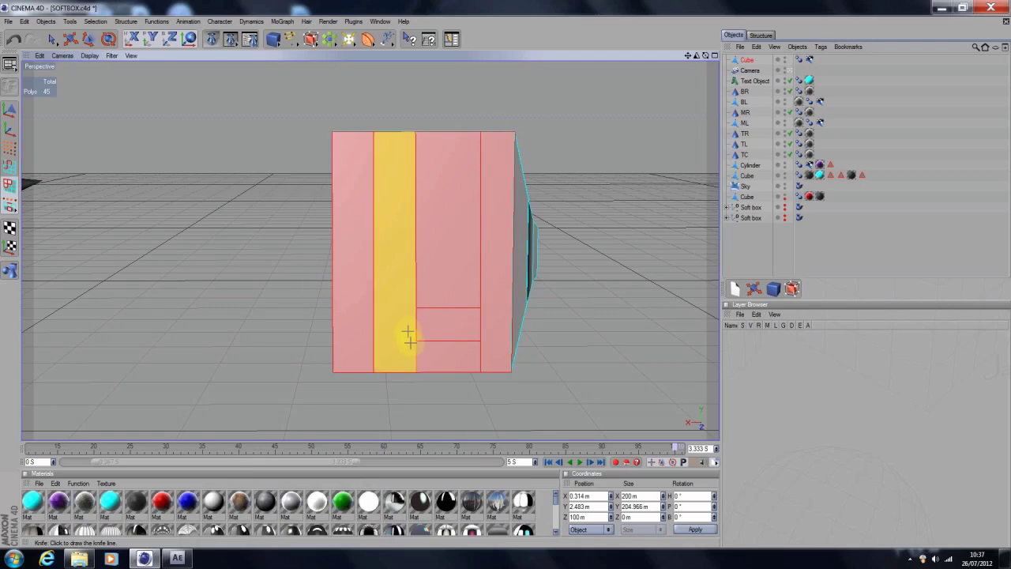
{"action": "left_click_drag", "start_coordinate": [382, 343], "coordinate": [364, 340]}
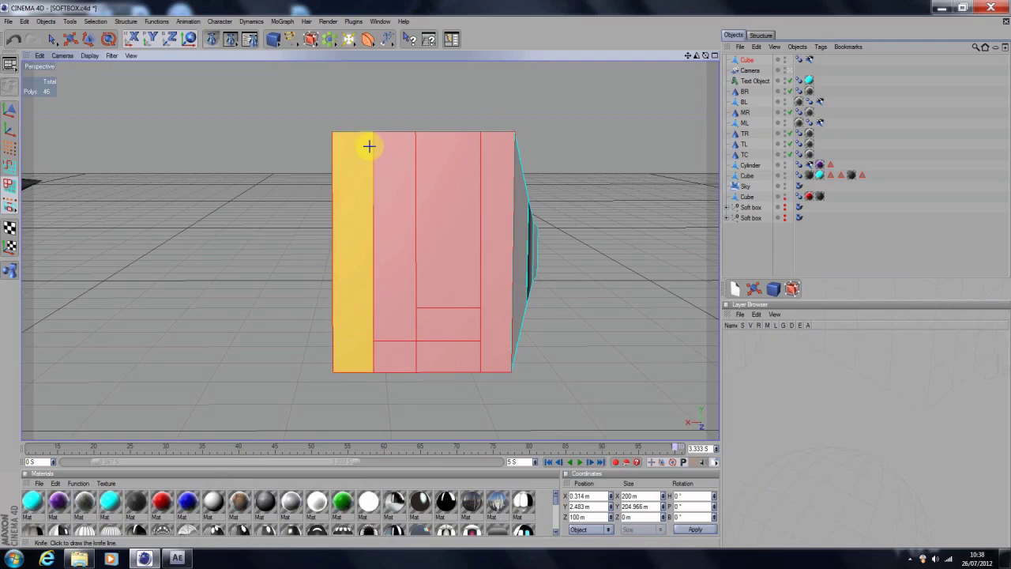
{"action": "left_click_drag", "start_coordinate": [479, 307], "coordinate": [512, 325]}
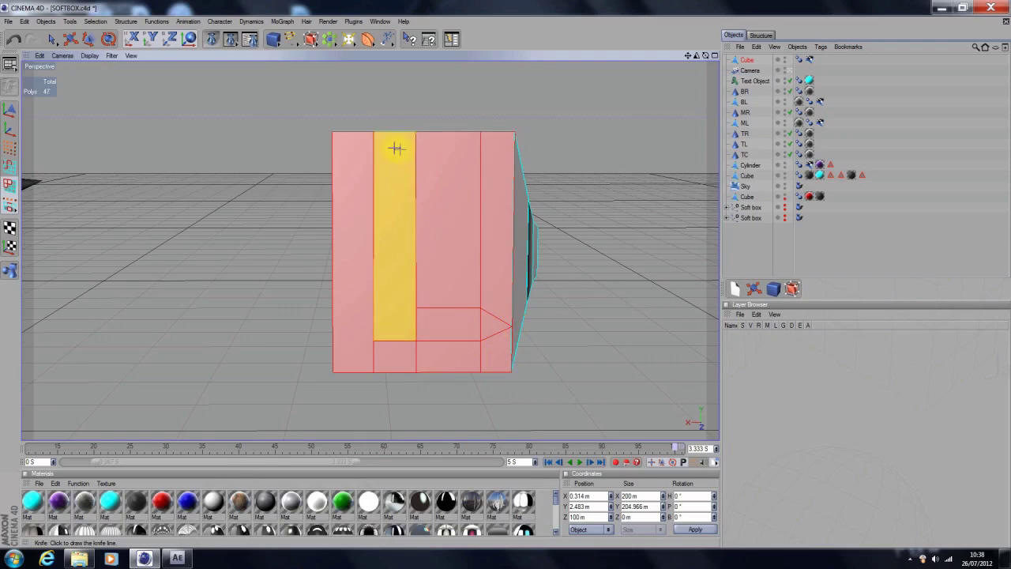
{"action": "left_click_drag", "start_coordinate": [394, 139], "coordinate": [418, 141]}
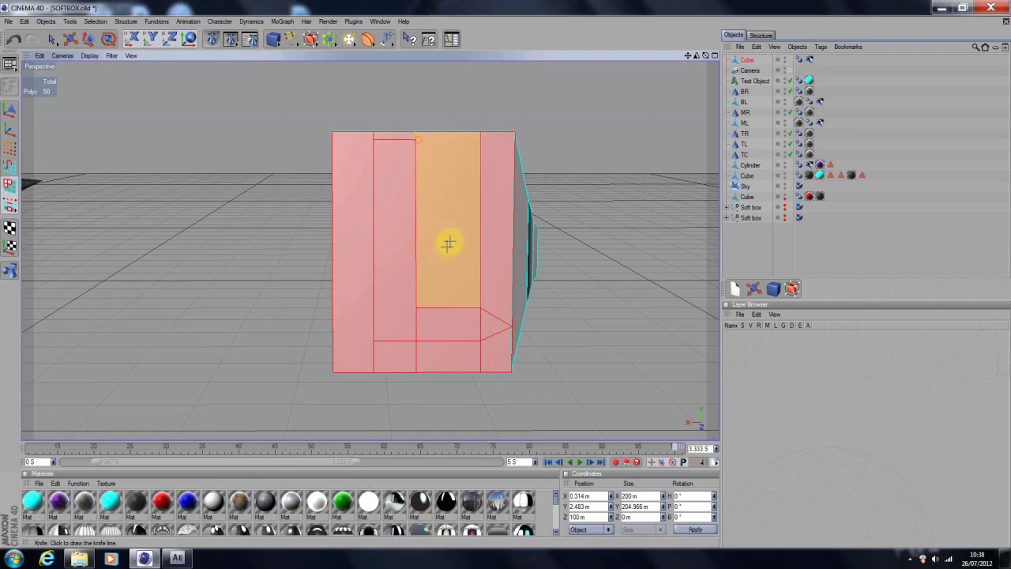
Clear the face selection and select only the polygons forming the L's stem, foot and pointed tip.
{"action": "left_click", "coordinate": [71, 38]}
{"action": "key", "text": "ctrl+shift+a"}
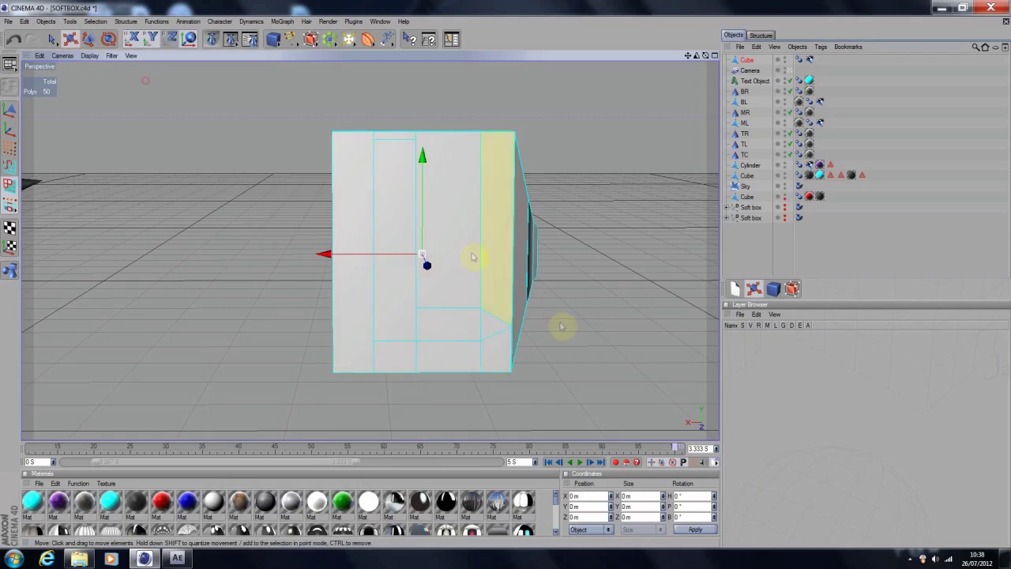
{"action": "left_click", "coordinate": [401, 150]}
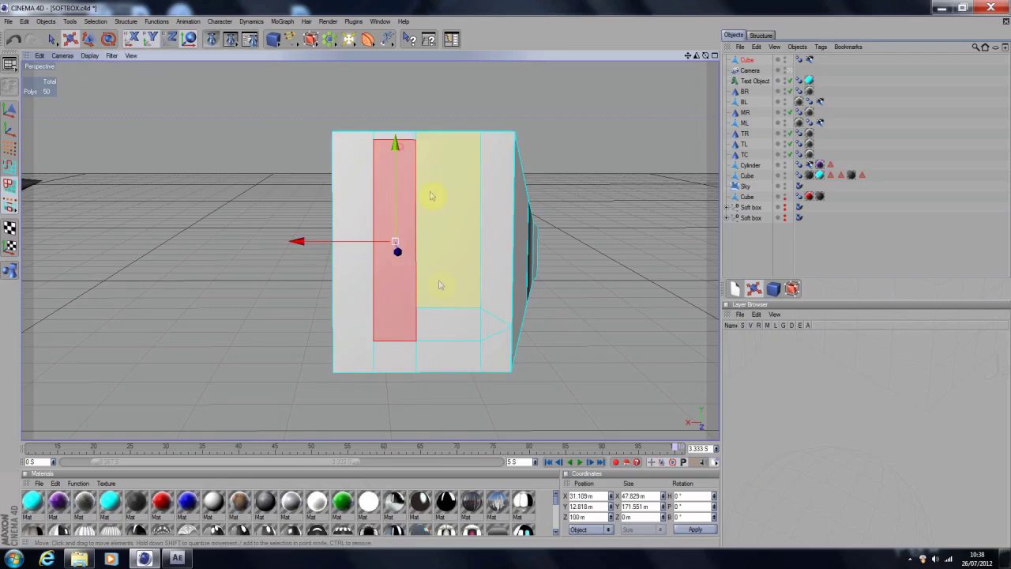
{"action": "left_click", "coordinate": [433, 324], "text": "shift"}
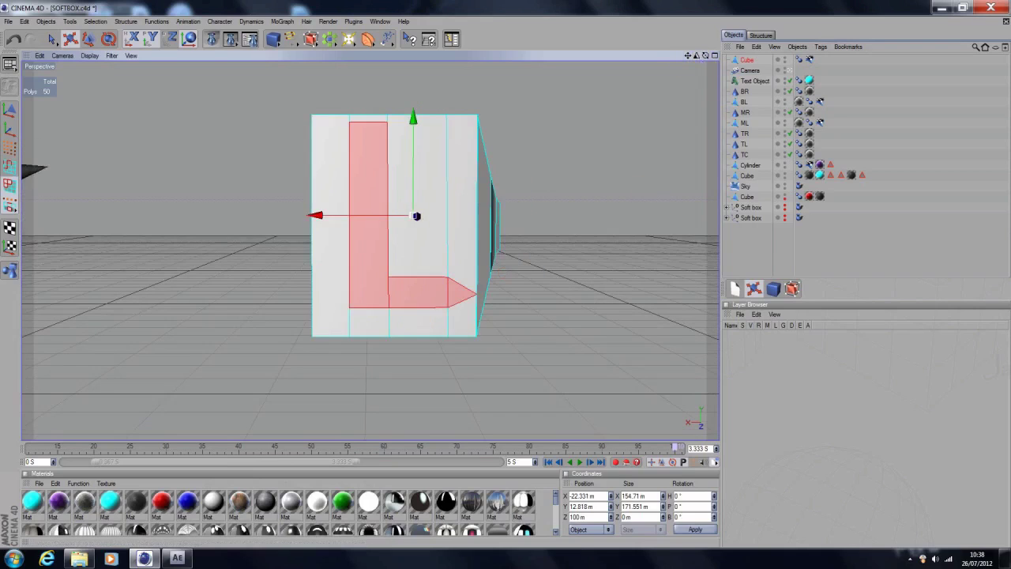
Apply the plain red material to the selected L-shaped polygons and deselect the cube.
{"action": "left_click_drag", "start_coordinate": [697, 56], "coordinate": [714, 56]}
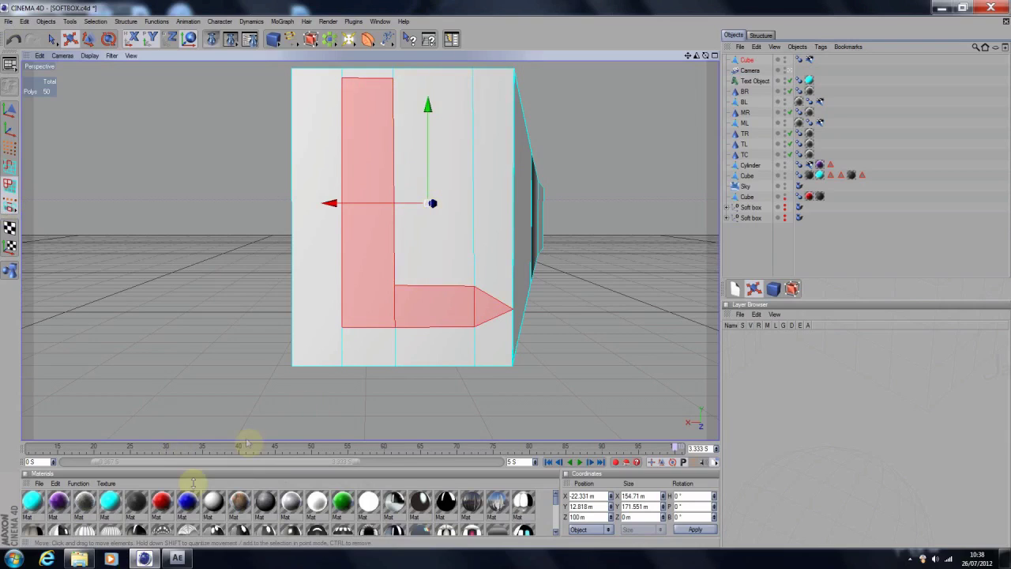
{"action": "left_click_drag", "start_coordinate": [162, 500], "coordinate": [292, 320]}
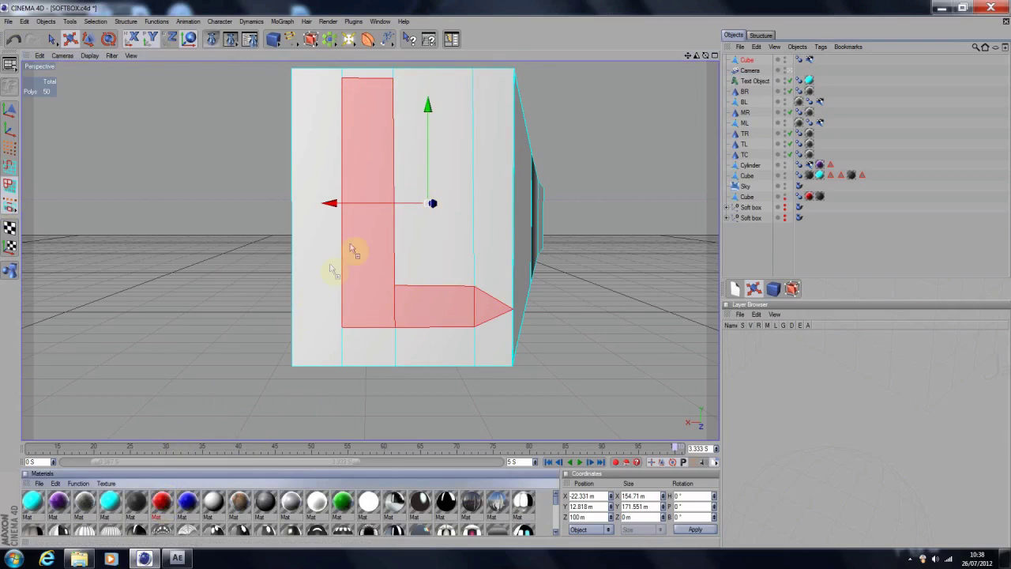
{"action": "left_click_drag", "start_coordinate": [353, 251], "coordinate": [361, 244]}
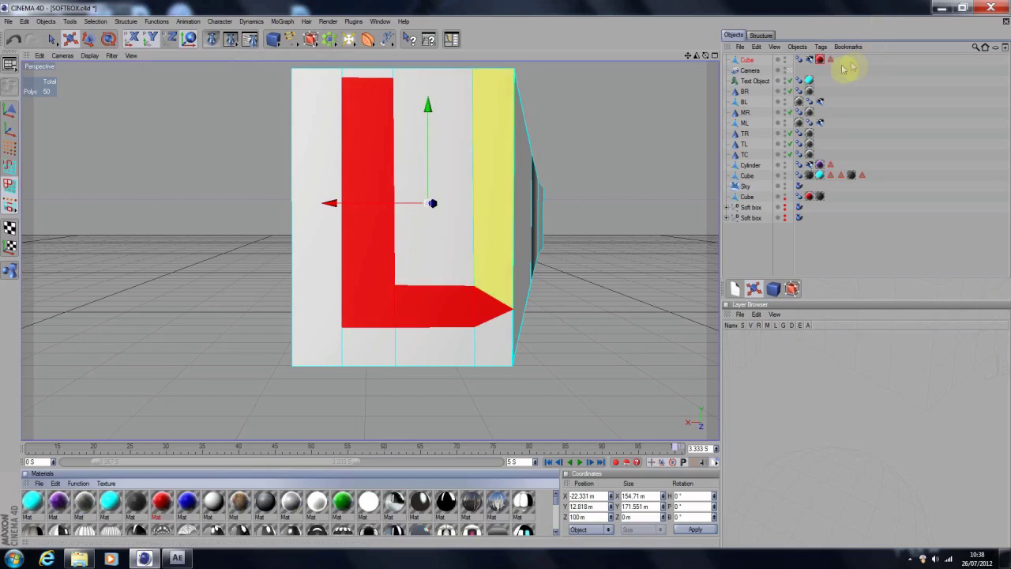
{"action": "left_click", "coordinate": [872, 72]}
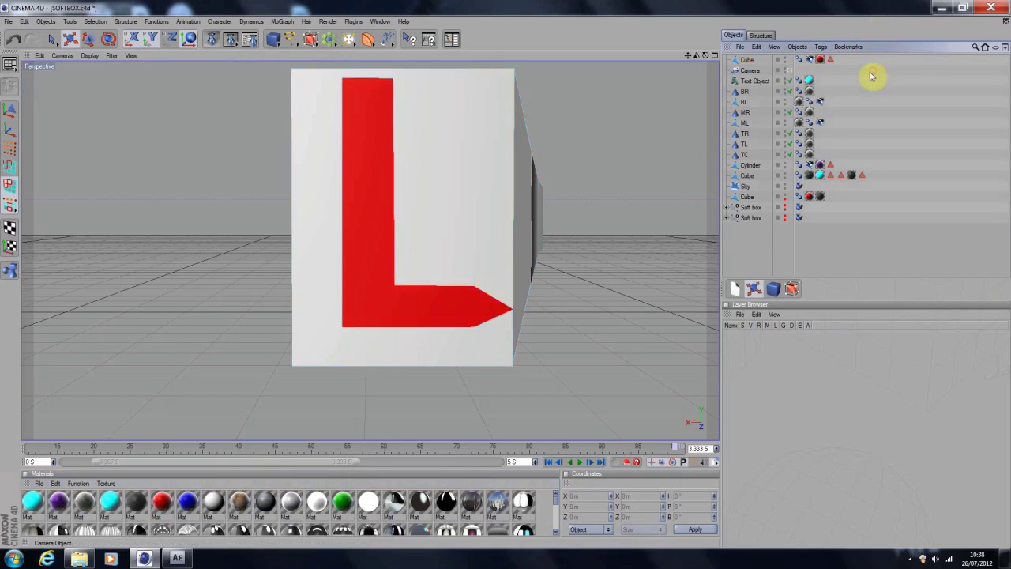
Reselect the cube and rebuild the polygon selection of the red L from its stem, foot and pointed tip.
{"action": "left_click", "coordinate": [409, 294]}
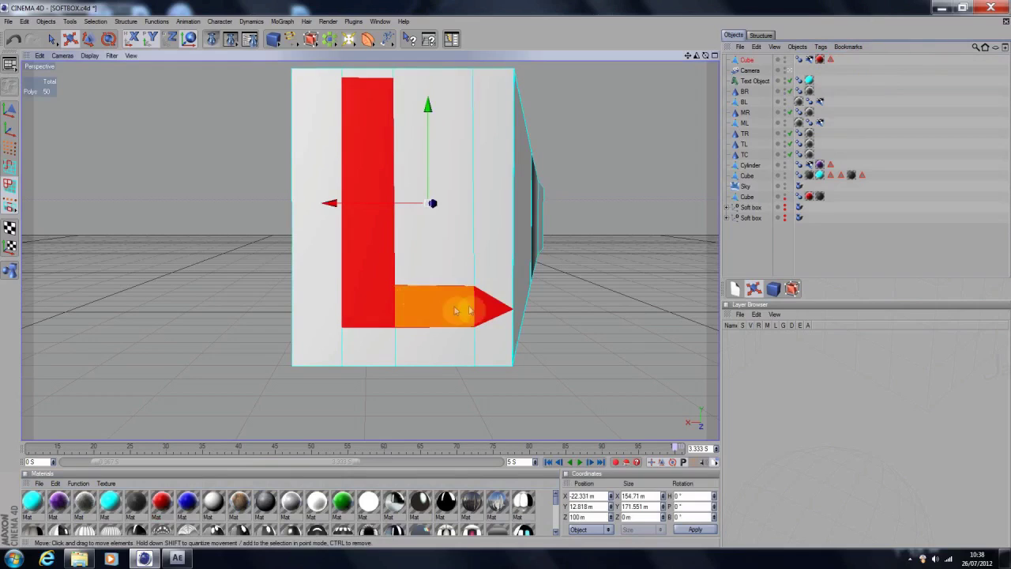
{"action": "left_click", "coordinate": [490, 306]}
{"action": "left_click", "coordinate": [355, 304]}
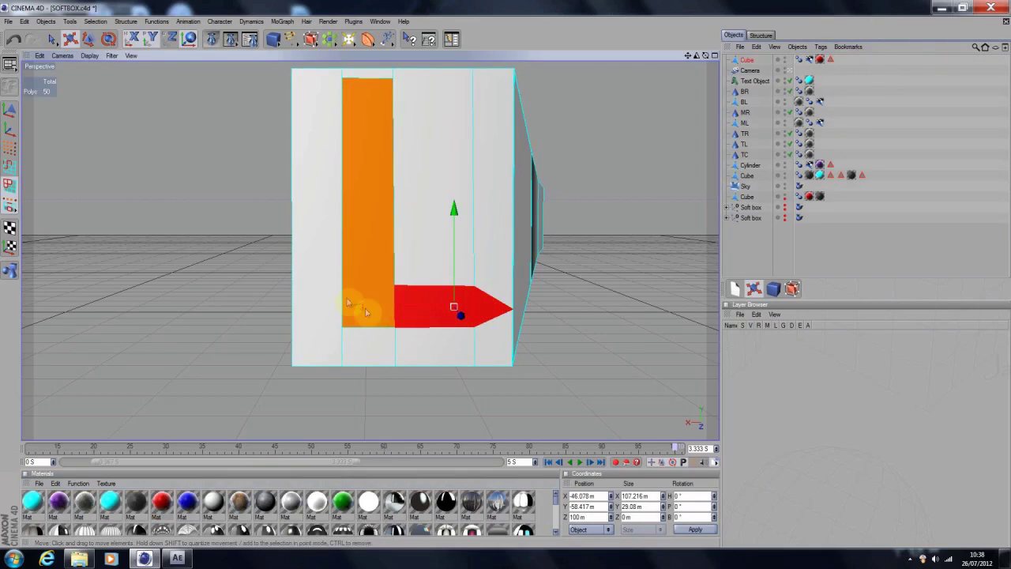
{"action": "left_click", "coordinate": [462, 301]}
{"action": "left_click", "coordinate": [660, 164]}
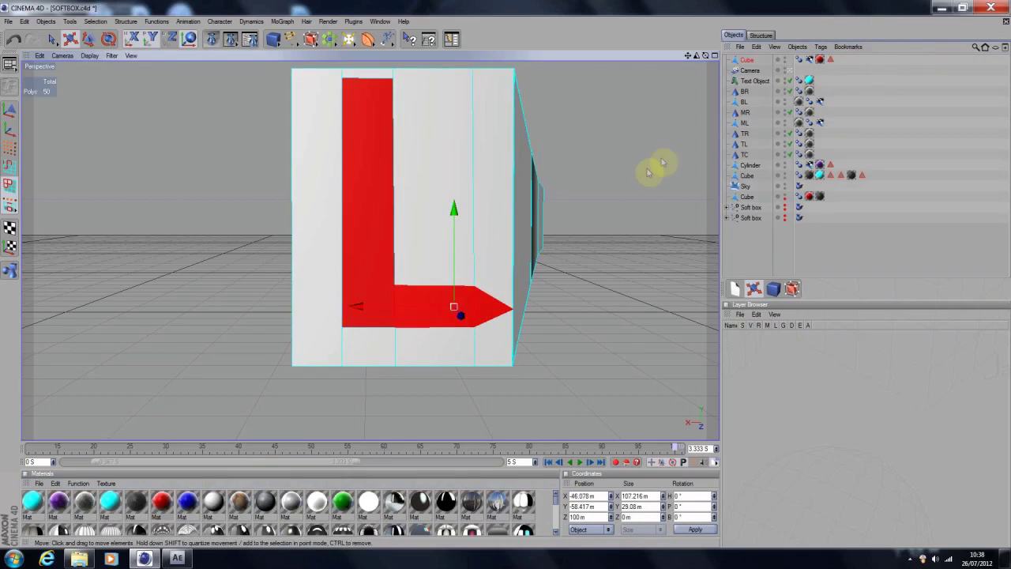
{"action": "left_click", "coordinate": [383, 151]}
{"action": "left_click", "coordinate": [406, 306]}
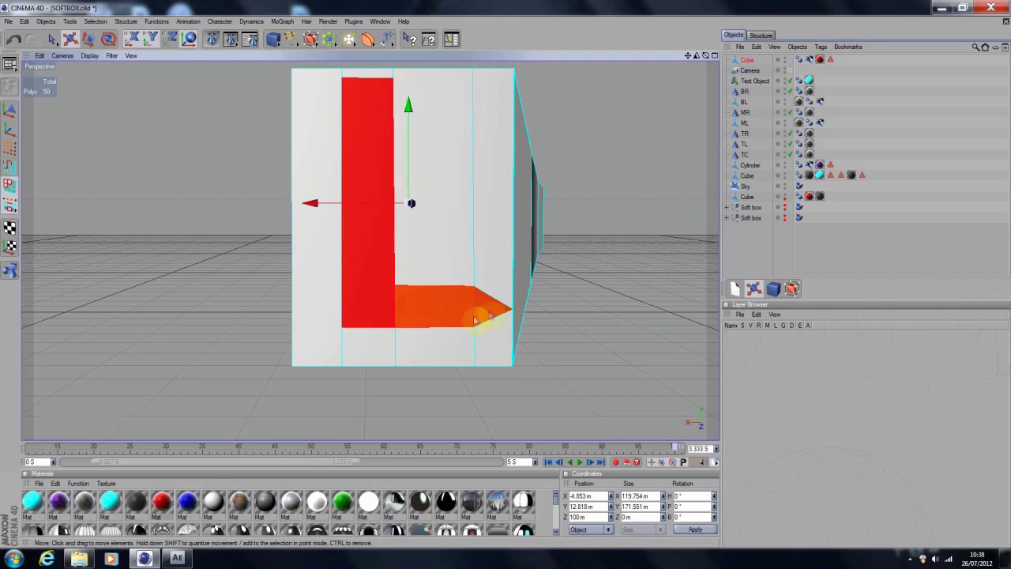
{"action": "left_click", "coordinate": [454, 388]}
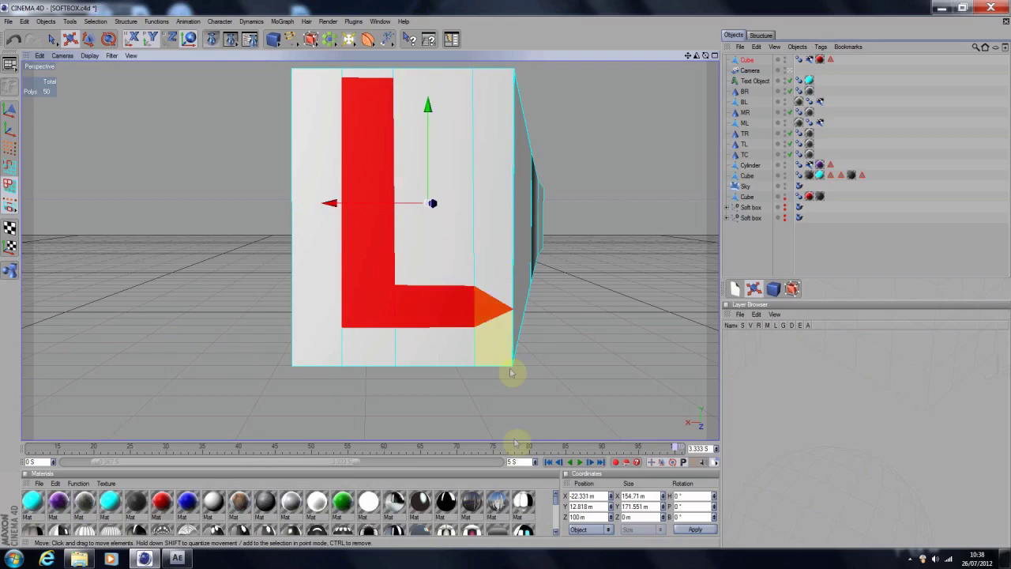
{"action": "left_click", "coordinate": [493, 408]}
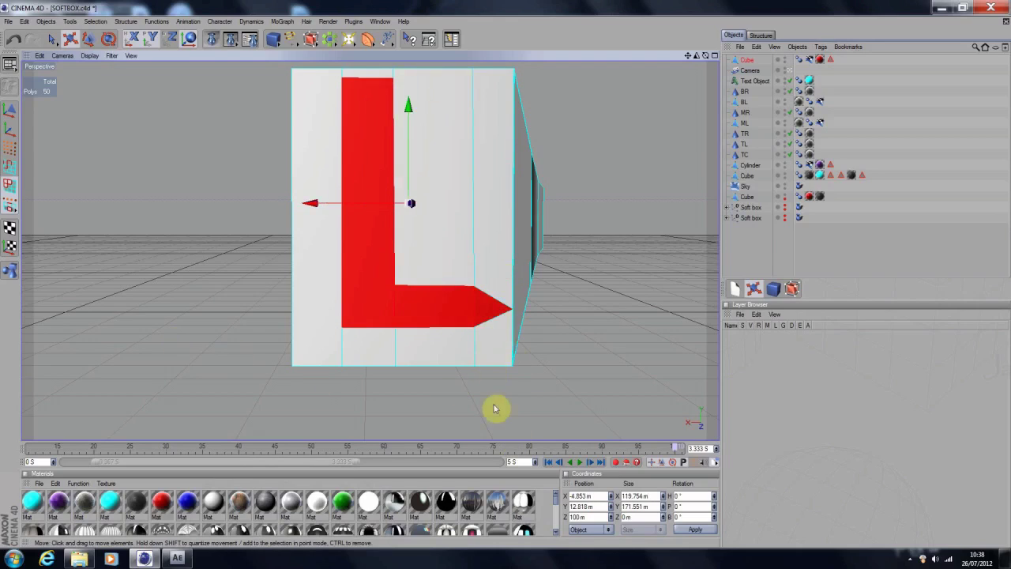
{"action": "left_click", "coordinate": [493, 354]}
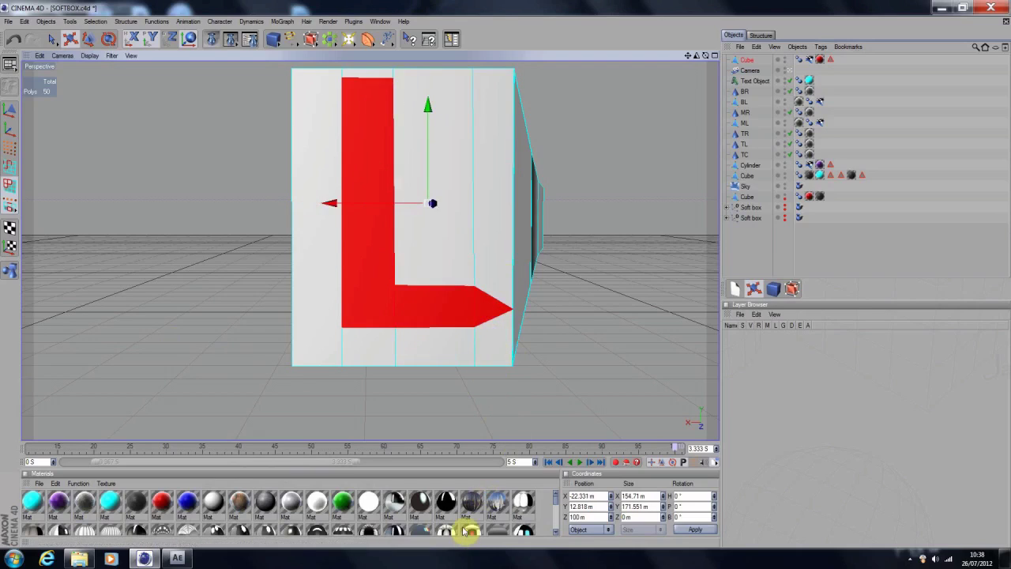
Inset the selected L-shaped polygons with Extrude Inner to about 147 by 168 m.
{"action": "key", "text": "m"}
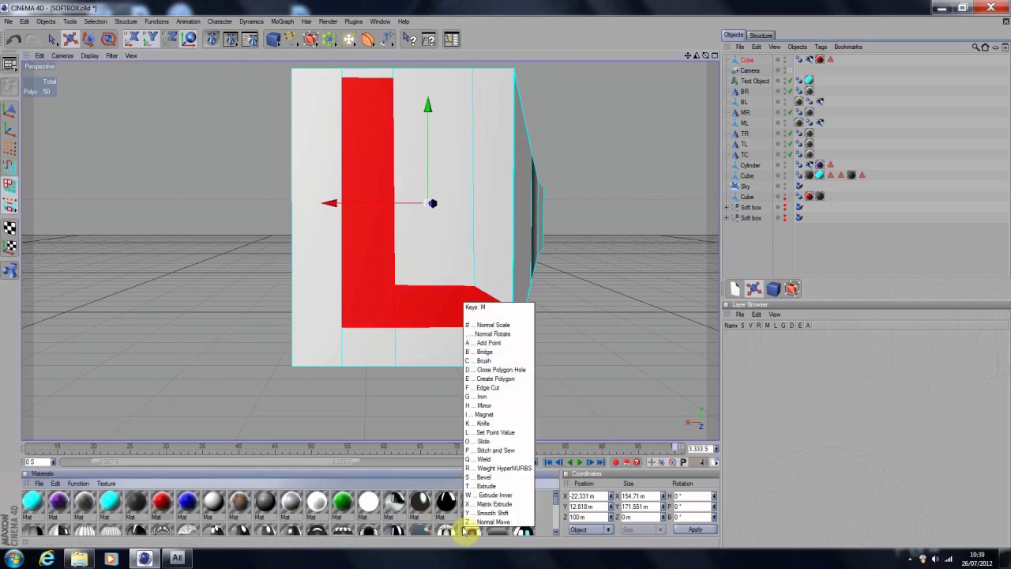
{"action": "key", "text": "w"}
{"action": "mouse_move", "coordinate": [463, 295]}
{"action": "left_mouse_down"}
{"action": "mouse_move", "coordinate": [482, 295]}
{"action": "mouse_move", "coordinate": [379, 295]}
{"action": "mouse_move", "coordinate": [446, 304]}
{"action": "left_mouse_up"}
Extrude the inset L inward into the cube and move its recessed face to a Z position of about 62.5 m.
{"action": "key", "text": "m"}
{"action": "key", "text": "t"}
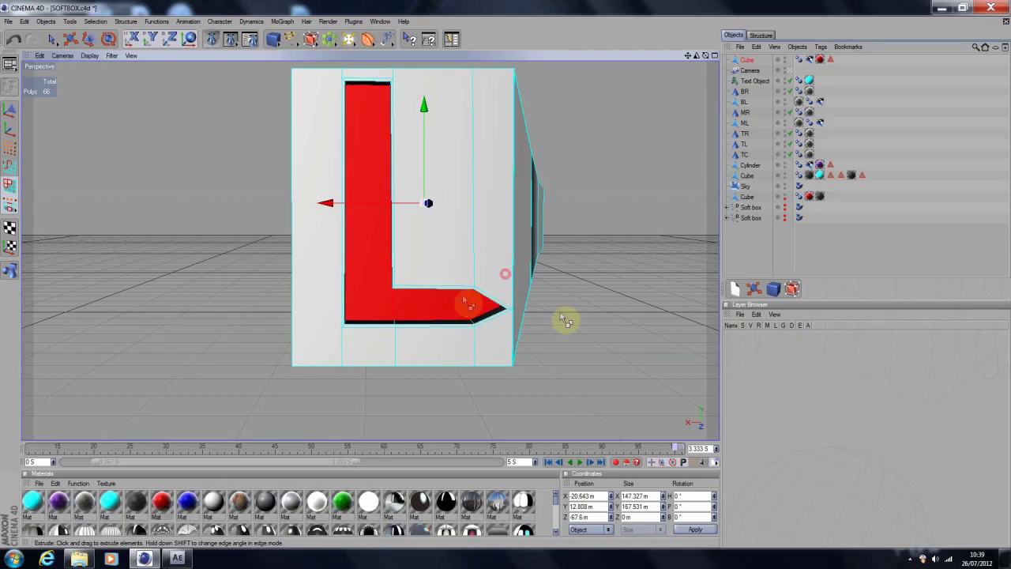
{"action": "left_click_drag", "start_coordinate": [705, 56], "coordinate": [680, 82]}
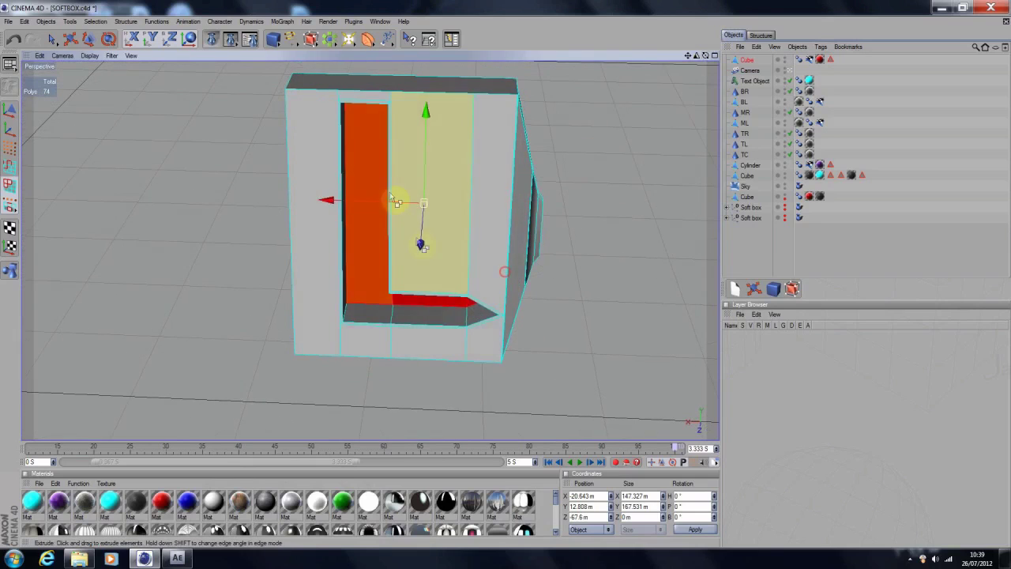
{"action": "mouse_move", "coordinate": [421, 244]}
{"action": "left_mouse_down"}
{"action": "mouse_move", "coordinate": [419, 255]}
{"action": "mouse_move", "coordinate": [433, 236]}
{"action": "left_mouse_up"}
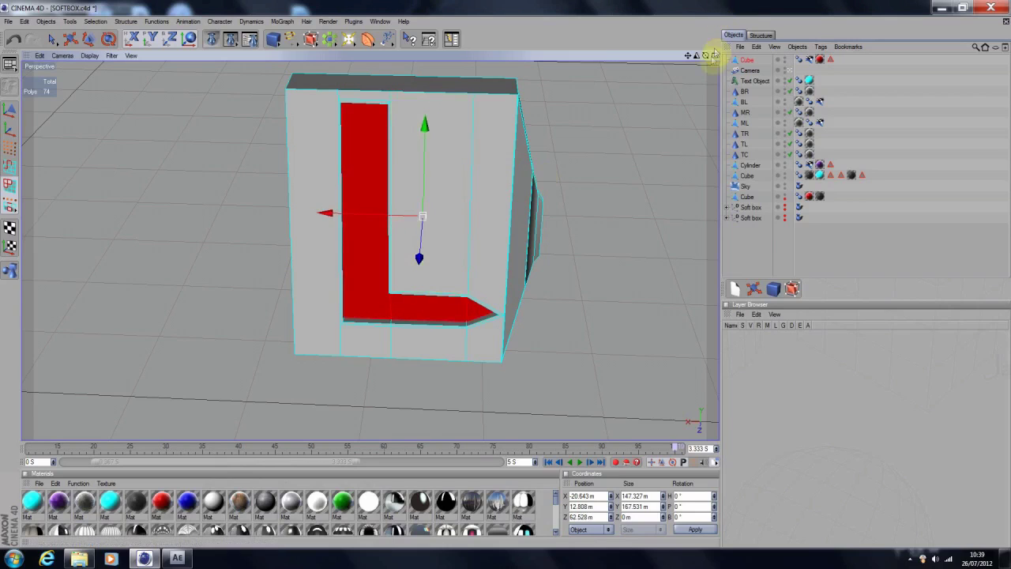
{"action": "left_click_drag", "start_coordinate": [705, 55], "coordinate": [510, 105]}
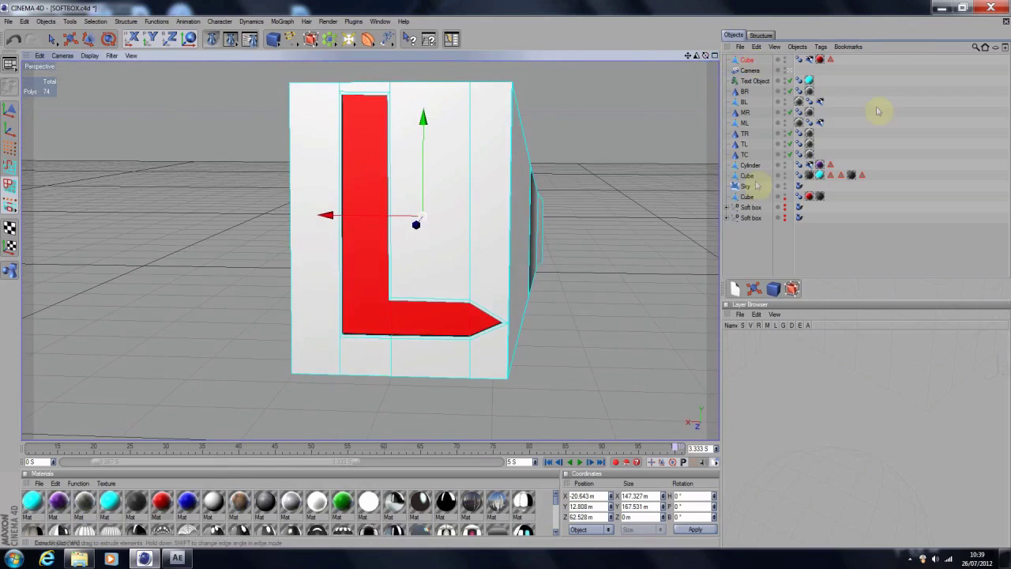
Switch to whole-object editing, deselect the cube and apply the purple material over the entire cube.
{"action": "left_click", "coordinate": [356, 231]}
{"action": "key", "text": "ctrl+z"}
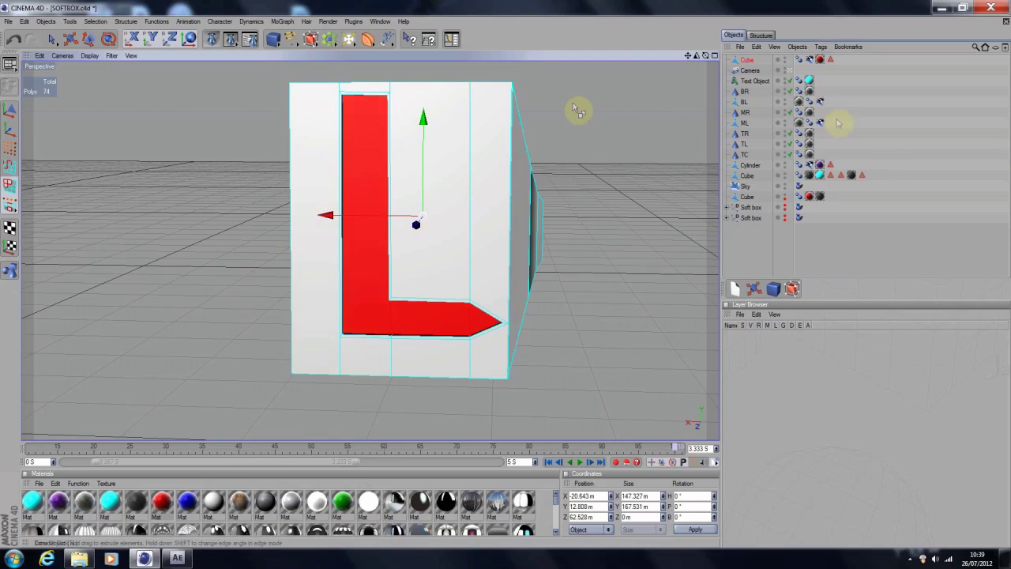
{"action": "left_click", "coordinate": [6, 130]}
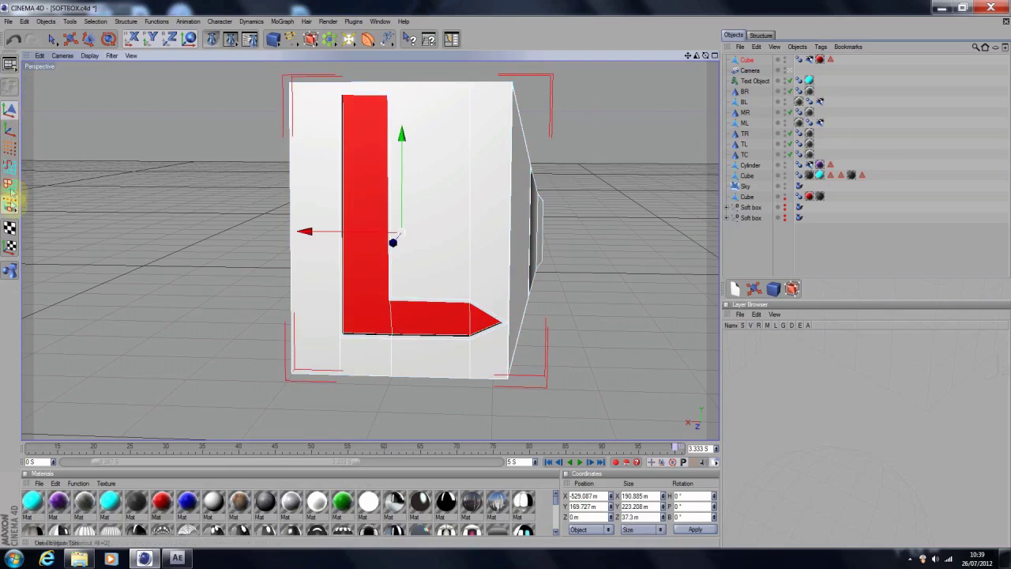
{"action": "left_click", "coordinate": [876, 83]}
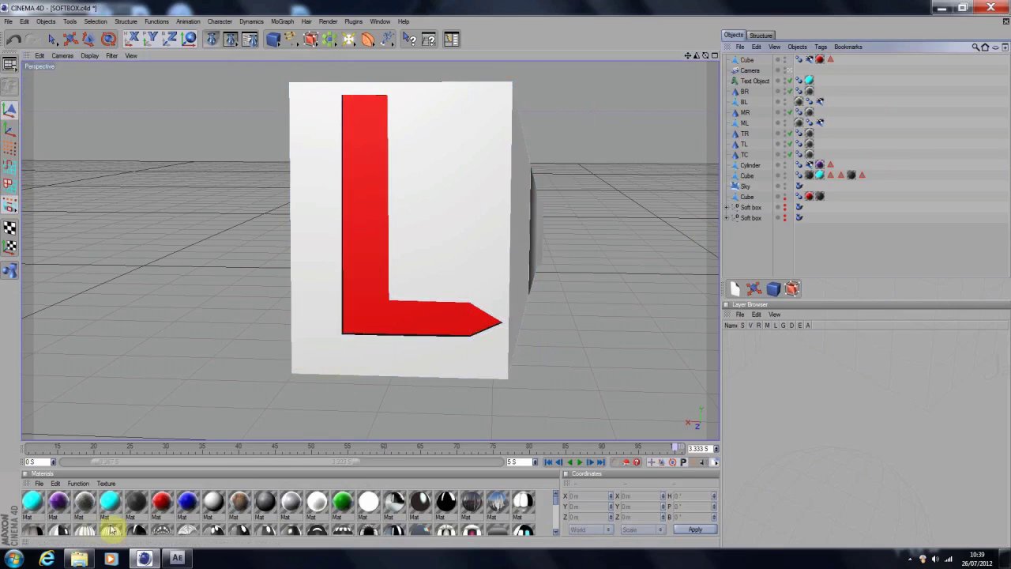
{"action": "left_click", "coordinate": [59, 504]}
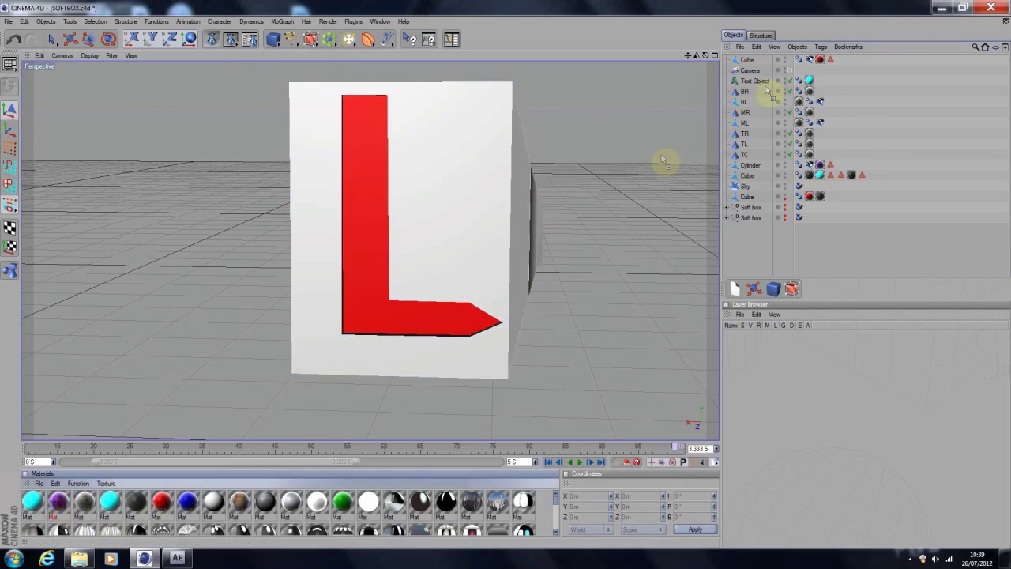
{"action": "left_click_drag", "start_coordinate": [462, 237], "coordinate": [459, 235]}
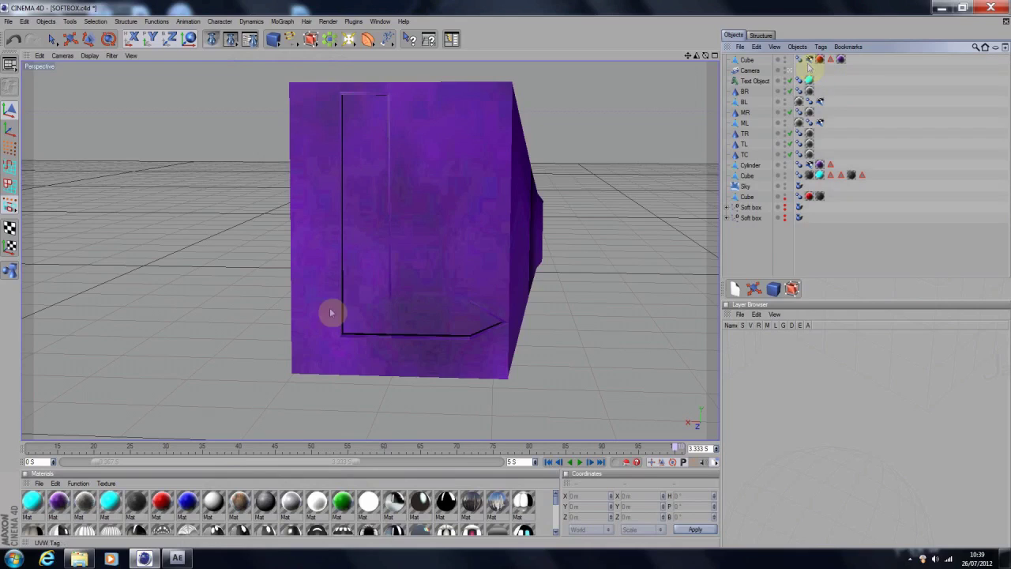
{"action": "left_click", "coordinate": [485, 304]}
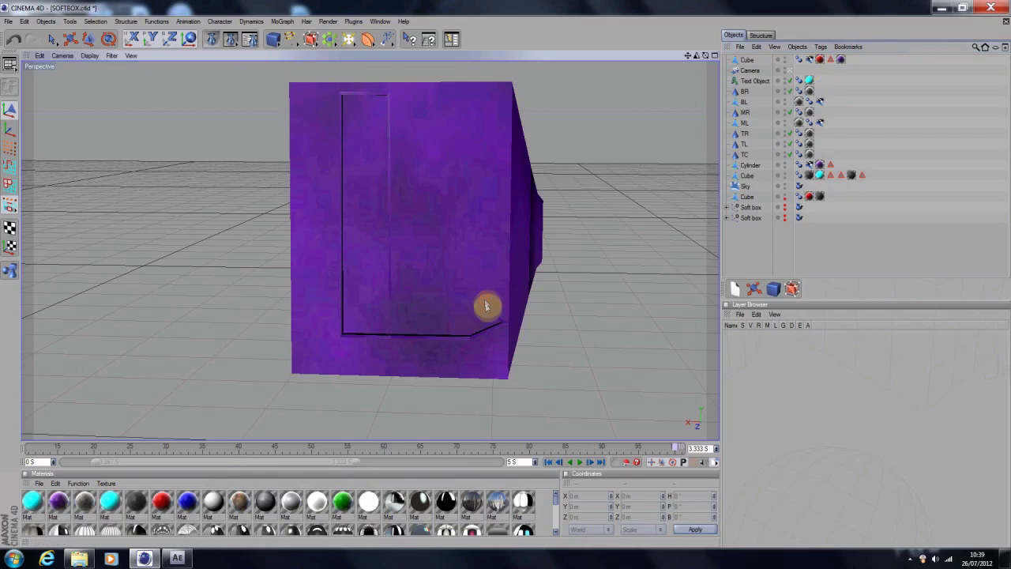
Start a preview render of the purple cube, stop it and delete the purple material from the cube.
{"action": "left_click", "coordinate": [830, 61]}
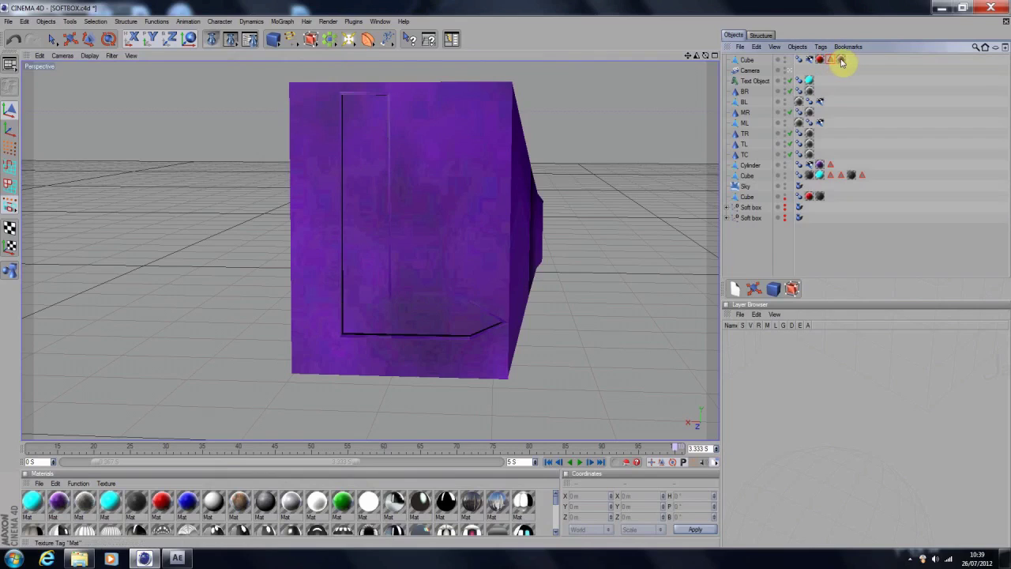
{"action": "left_click", "coordinate": [841, 62]}
{"action": "left_click", "coordinate": [505, 209]}
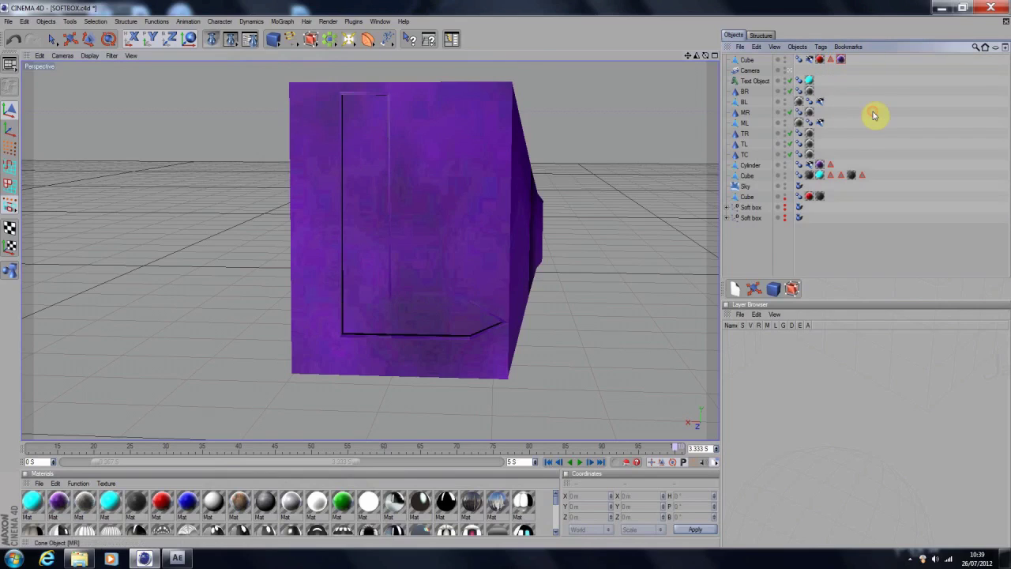
{"action": "key", "text": "ctrl+r"}
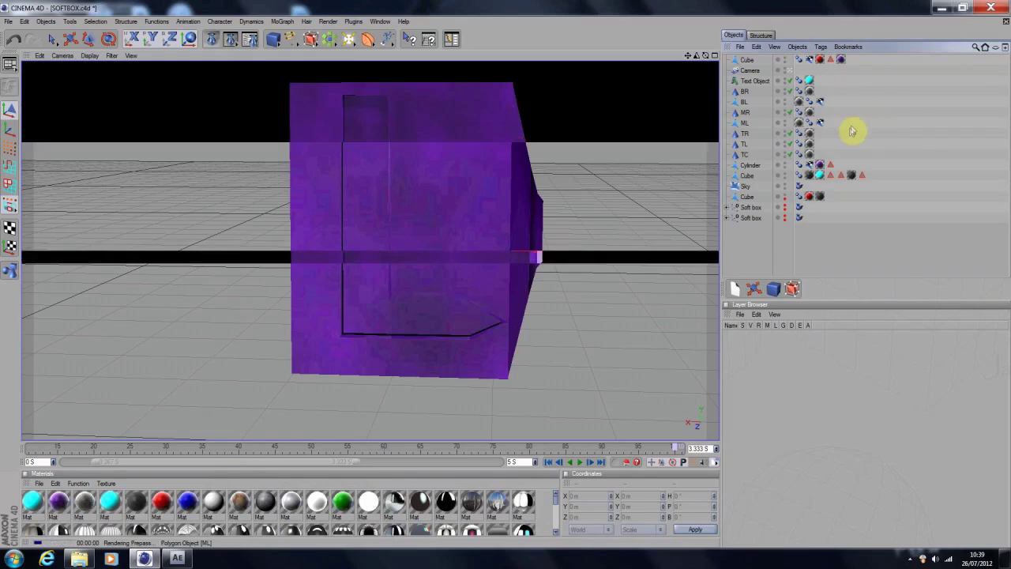
{"action": "key", "text": "Escape"}
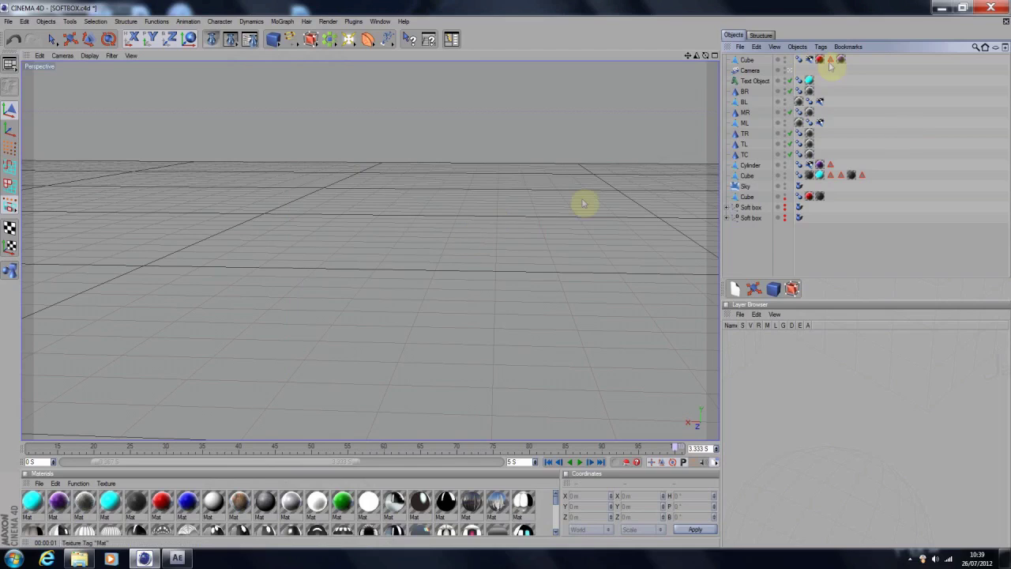
{"action": "scroll", "coordinate": [643, 165], "scroll_direction": "down", "scroll_amount": 5}
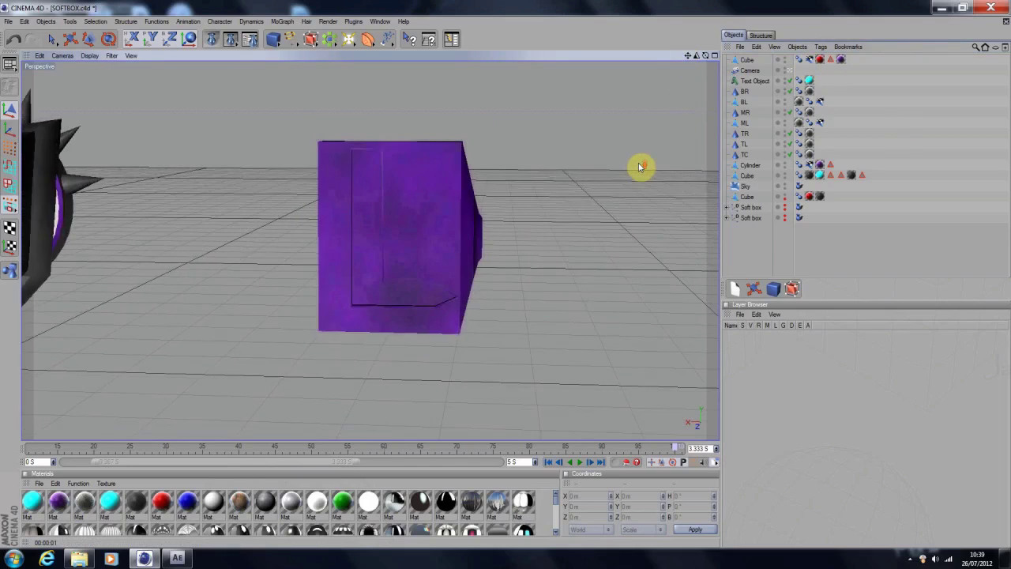
{"action": "scroll", "coordinate": [640, 167], "scroll_direction": "up", "scroll_amount": 3}
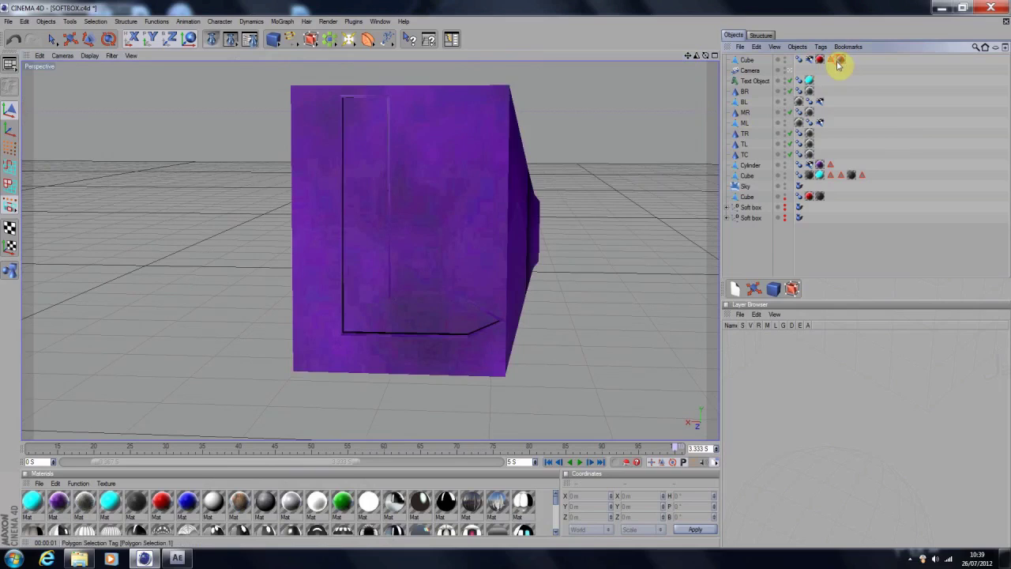
{"action": "key", "text": "Delete"}
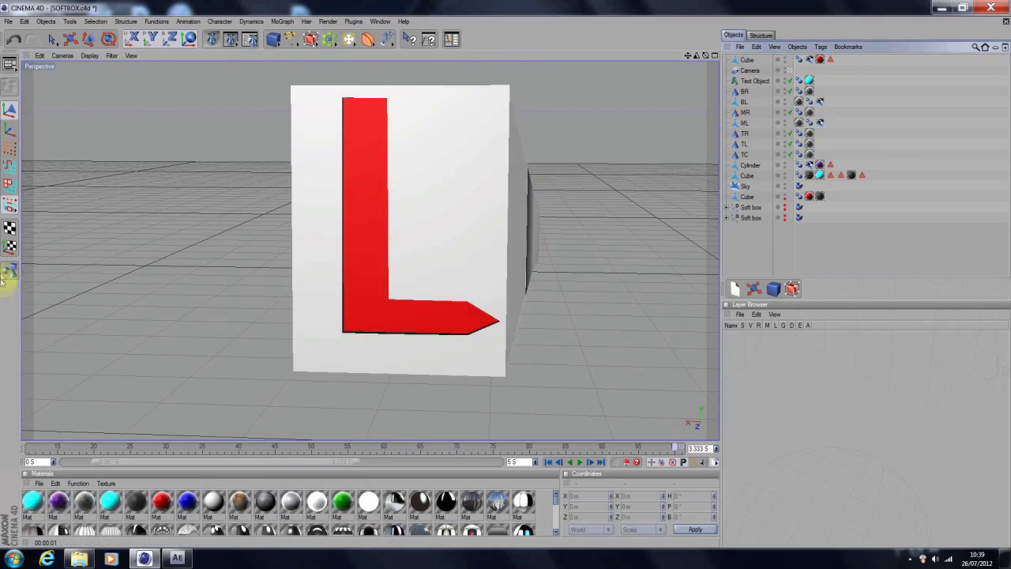
Remove the red material and its polygon selection from the cube, then apply the purple material to the whole cube.
{"action": "left_click", "coordinate": [10, 184]}
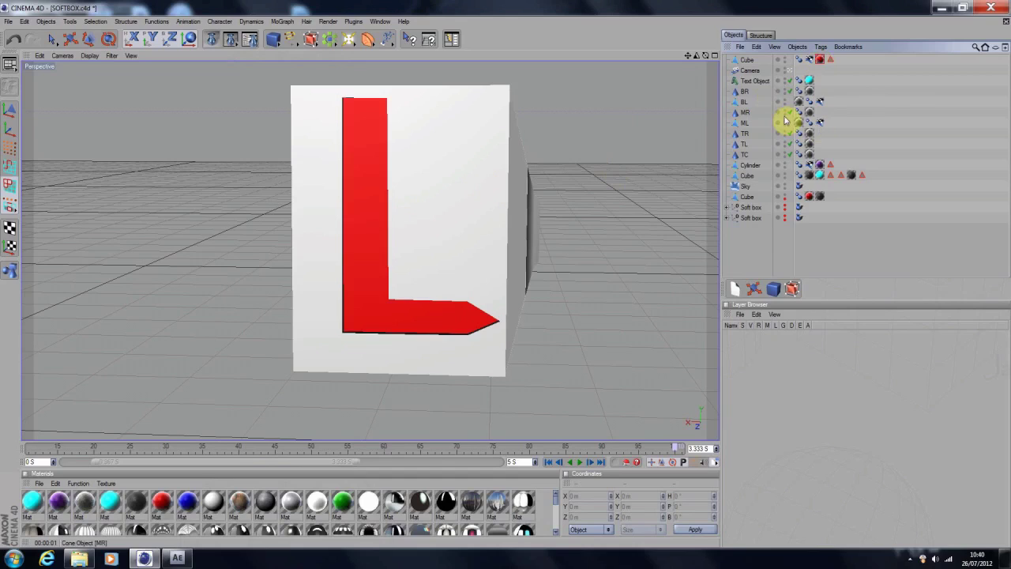
{"action": "key", "text": "Delete"}
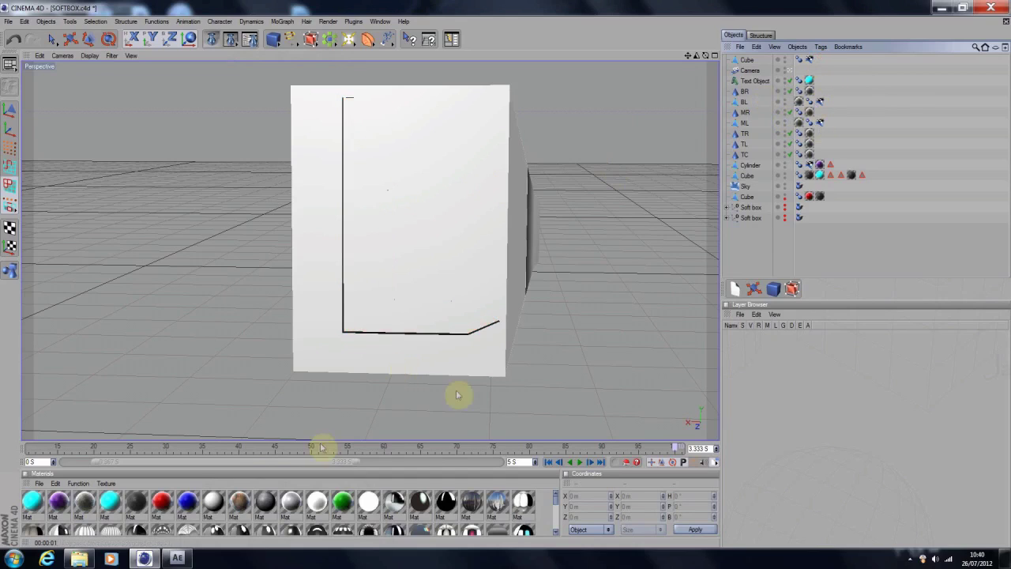
{"action": "left_click_drag", "start_coordinate": [73, 509], "coordinate": [229, 322]}
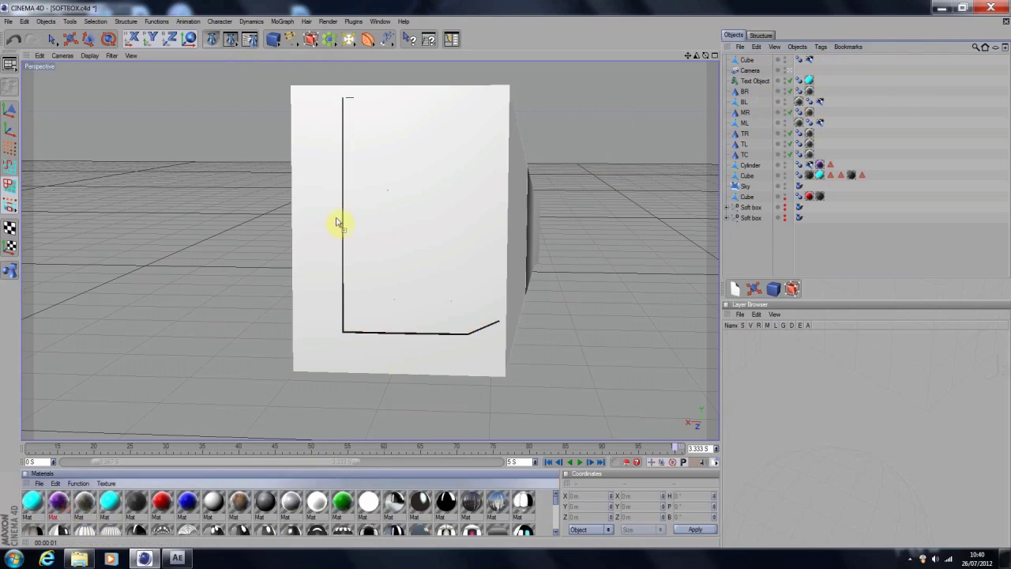
{"action": "left_click", "coordinate": [7, 109]}
{"action": "left_click_drag", "start_coordinate": [345, 286], "coordinate": [349, 287]}
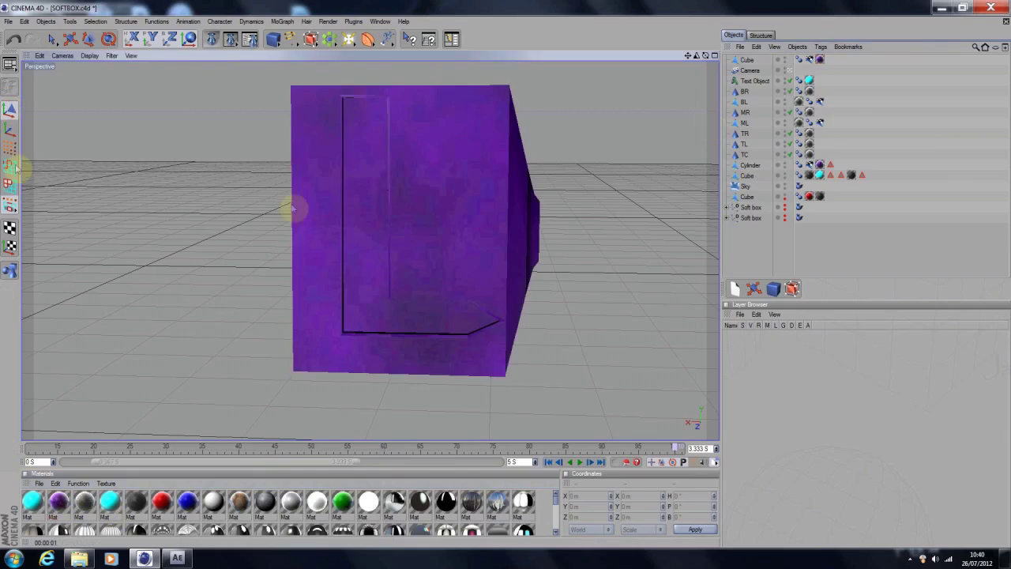
Apply the plain red material only to the recessed L's stem, foot and tip polygons and deselect the cube.
{"action": "left_click", "coordinate": [10, 182]}
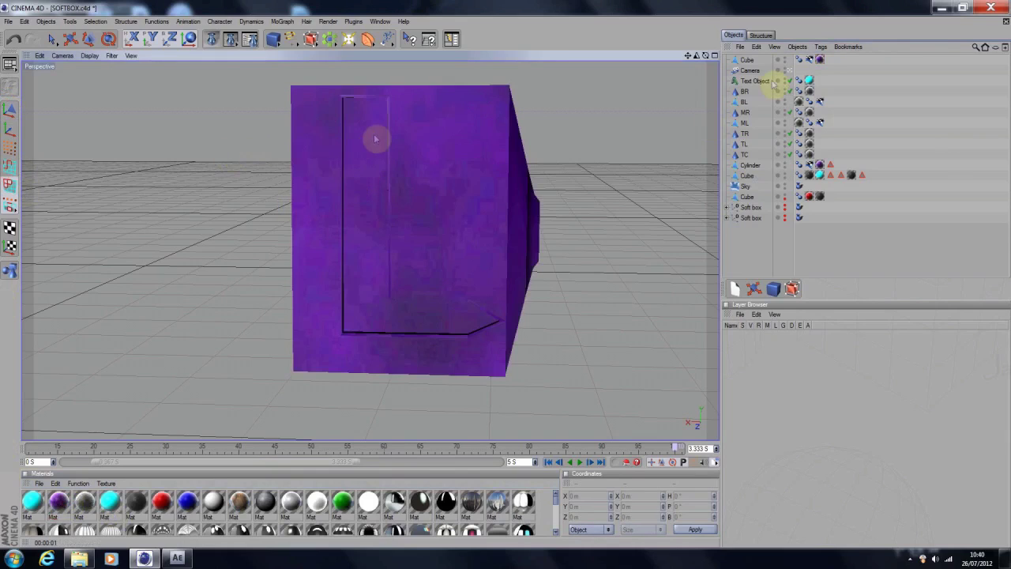
{"action": "left_click", "coordinate": [746, 61]}
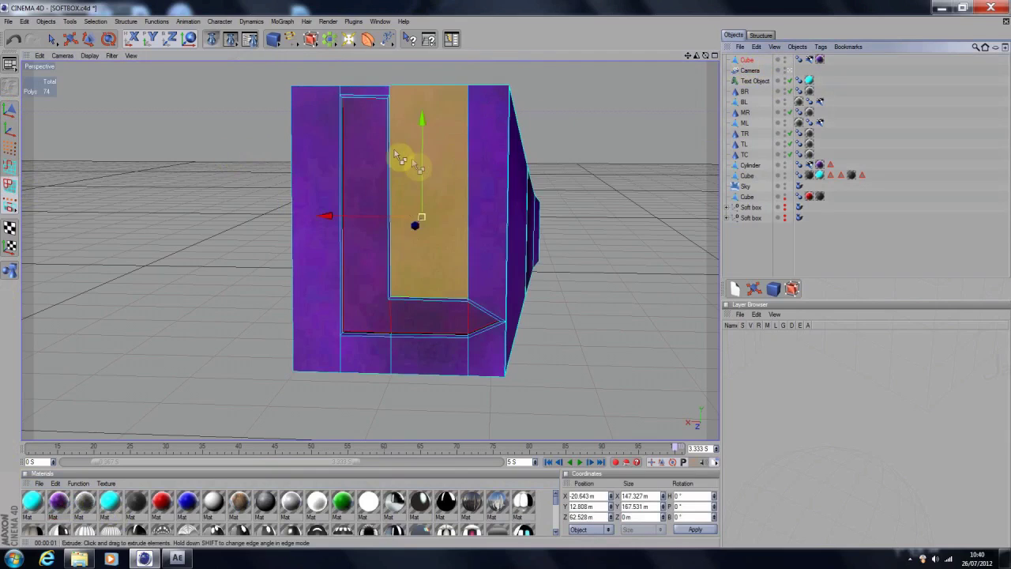
{"action": "left_click", "coordinate": [367, 284]}
{"action": "left_click", "coordinate": [402, 322], "text": "shift"}
{"action": "left_click", "coordinate": [478, 321], "text": "shift"}
{"action": "left_click", "coordinate": [158, 513]}
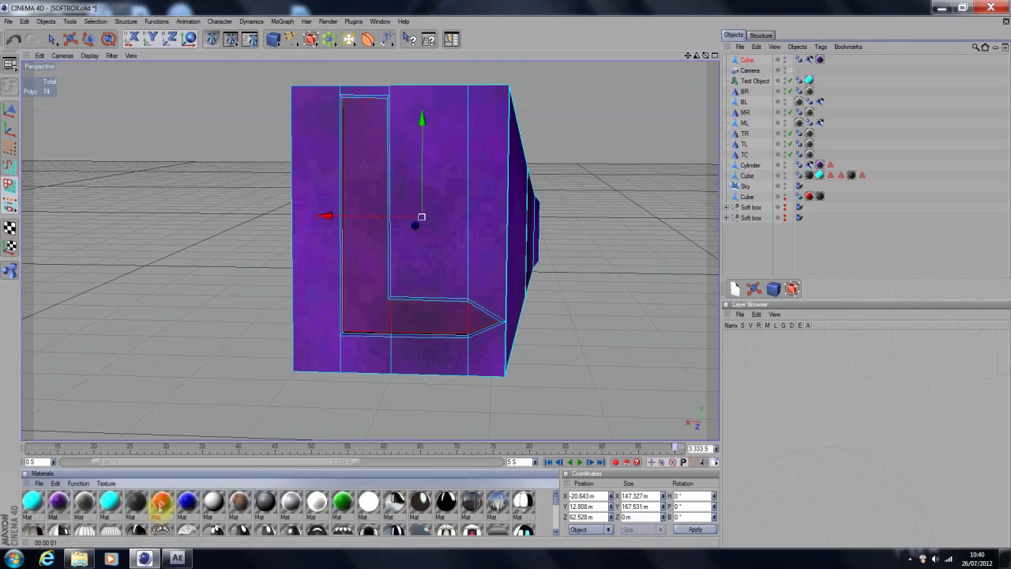
{"action": "left_click_drag", "start_coordinate": [160, 503], "coordinate": [473, 324]}
{"action": "left_click", "coordinate": [873, 95]}
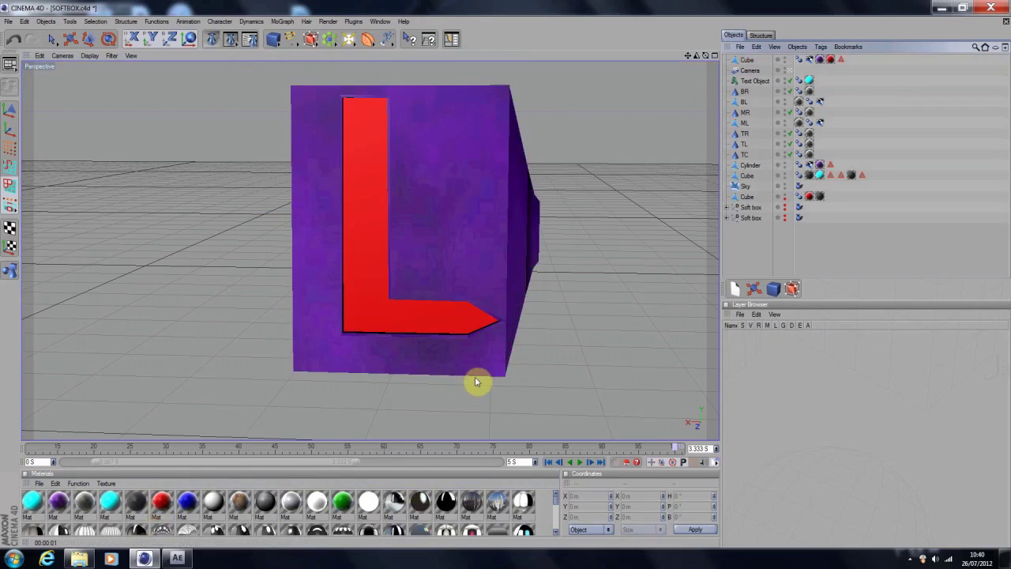
Render a preview of the purple cube with the red L, then delete the practice cube from the scene.
{"action": "key", "text": "ctrl+r"}
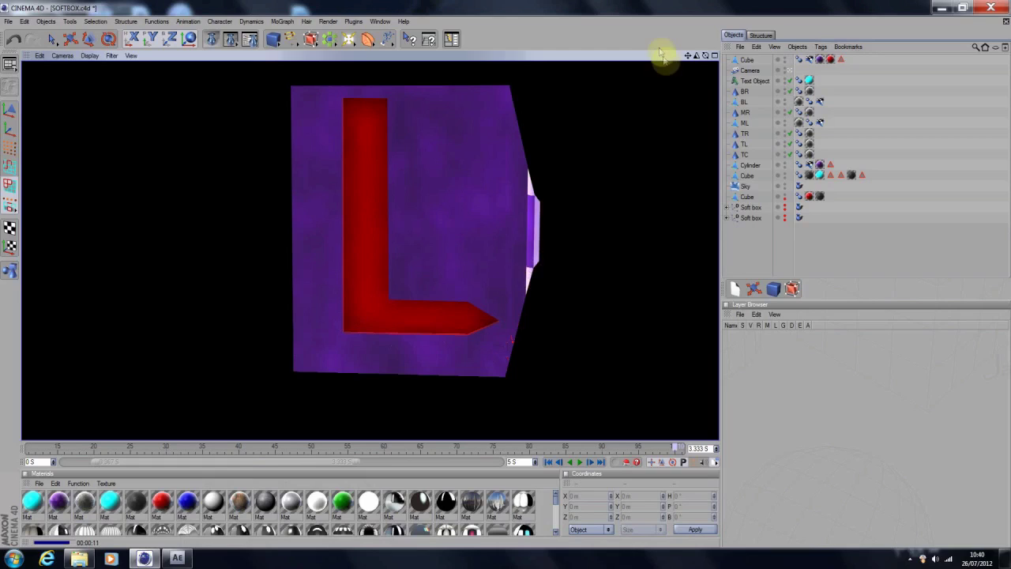
{"action": "left_click", "coordinate": [946, 206]}
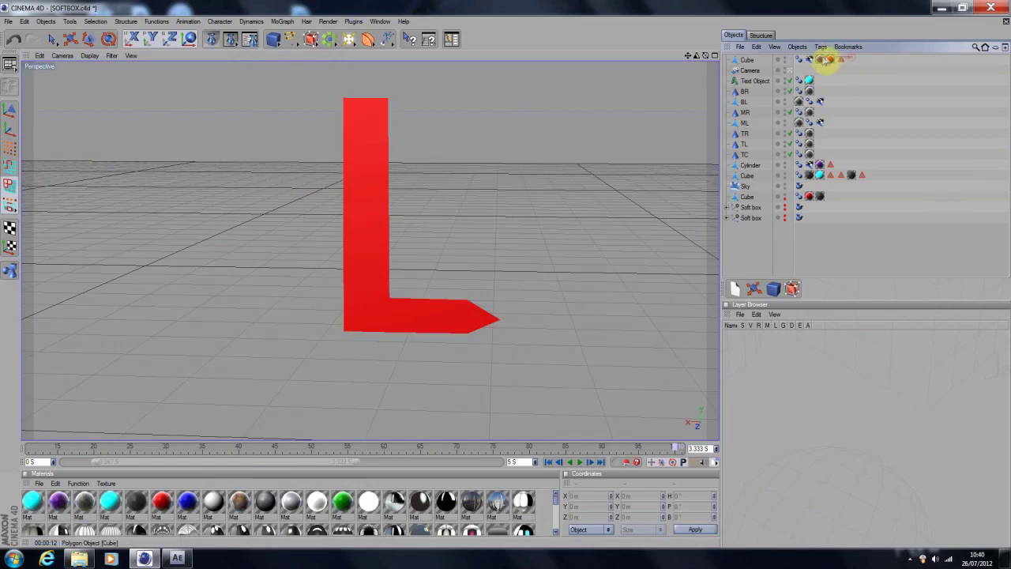
{"action": "left_click_drag", "start_coordinate": [823, 60], "coordinate": [821, 67]}
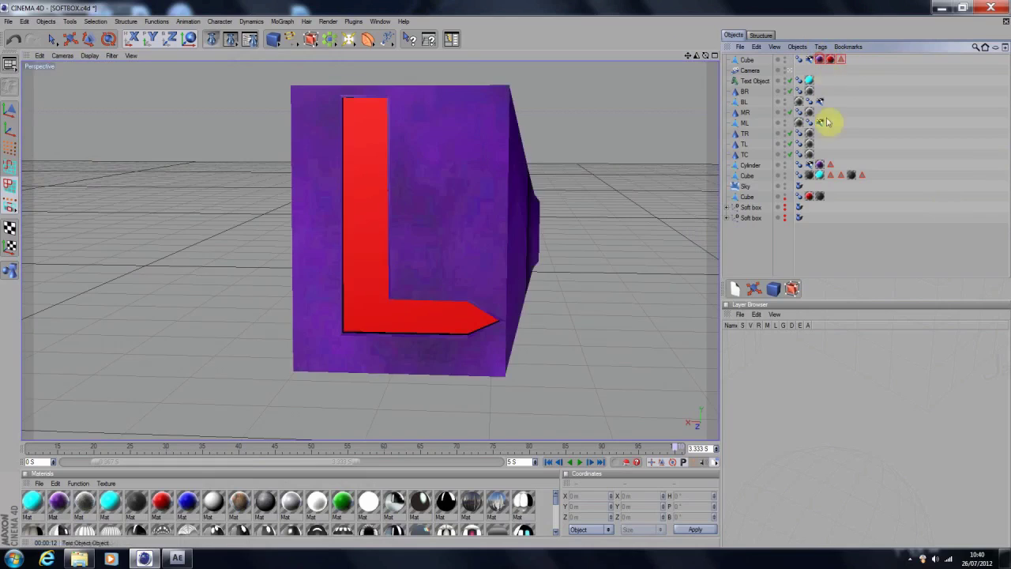
{"action": "left_click", "coordinate": [744, 59]}
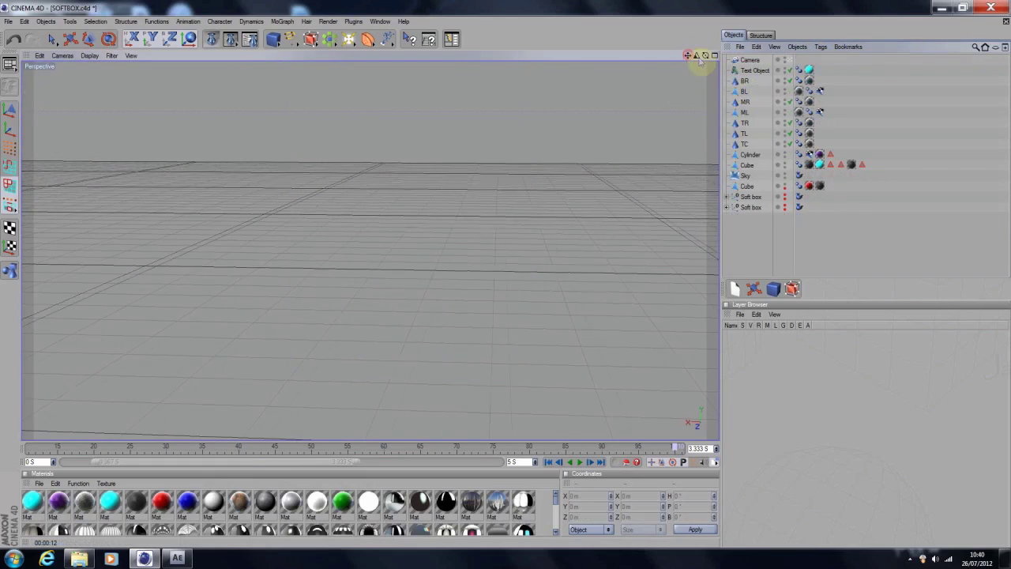
Examine the finished spiked shield logo from the front and from an angle.
{"action": "left_click_drag", "start_coordinate": [688, 55], "coordinate": [494, 269]}
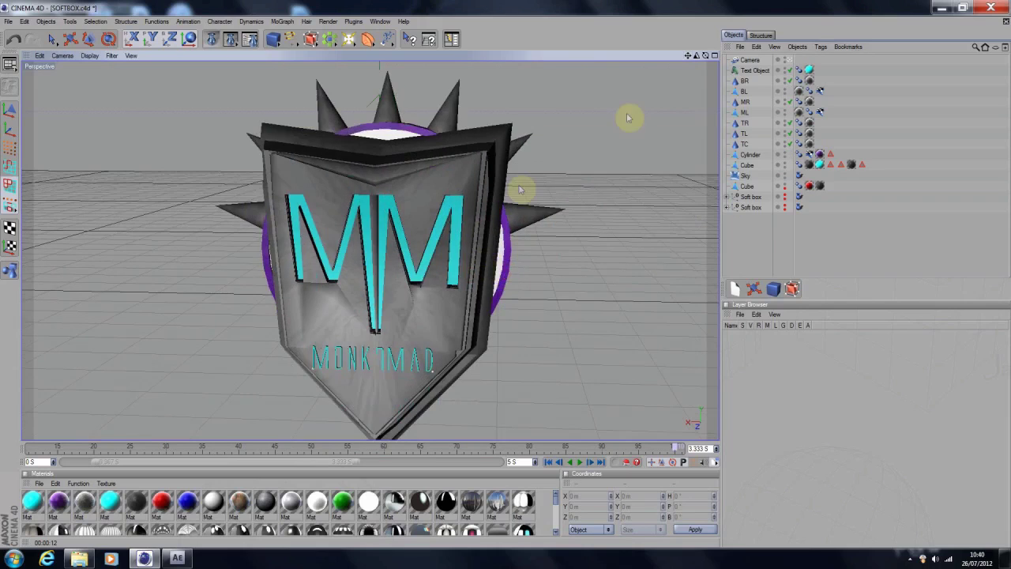
{"action": "mouse_move", "coordinate": [705, 56]}
{"action": "left_mouse_down"}
{"action": "mouse_move", "coordinate": [758, 24]}
{"action": "mouse_move", "coordinate": [707, 59]}
{"action": "left_mouse_up"}
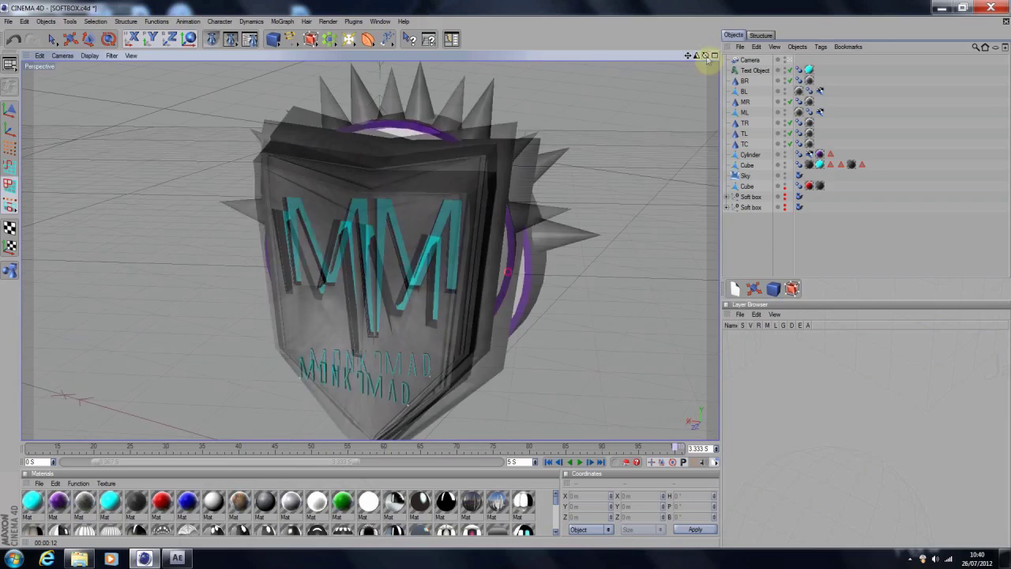
{"action": "left_click", "coordinate": [910, 558]}
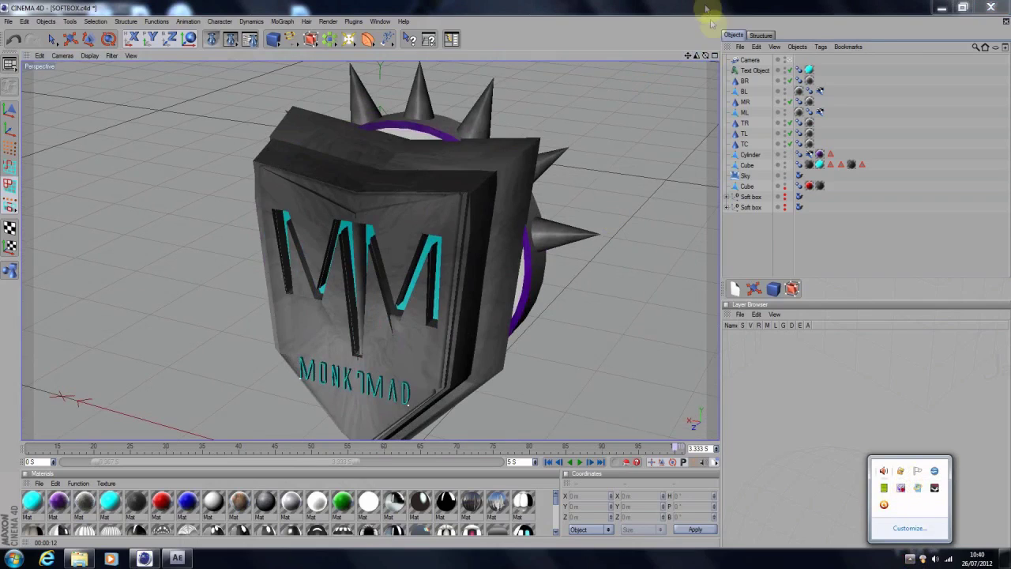
{"action": "left_click", "coordinate": [704, 56]}
{"action": "left_click_drag", "start_coordinate": [705, 57], "coordinate": [410, 118]}
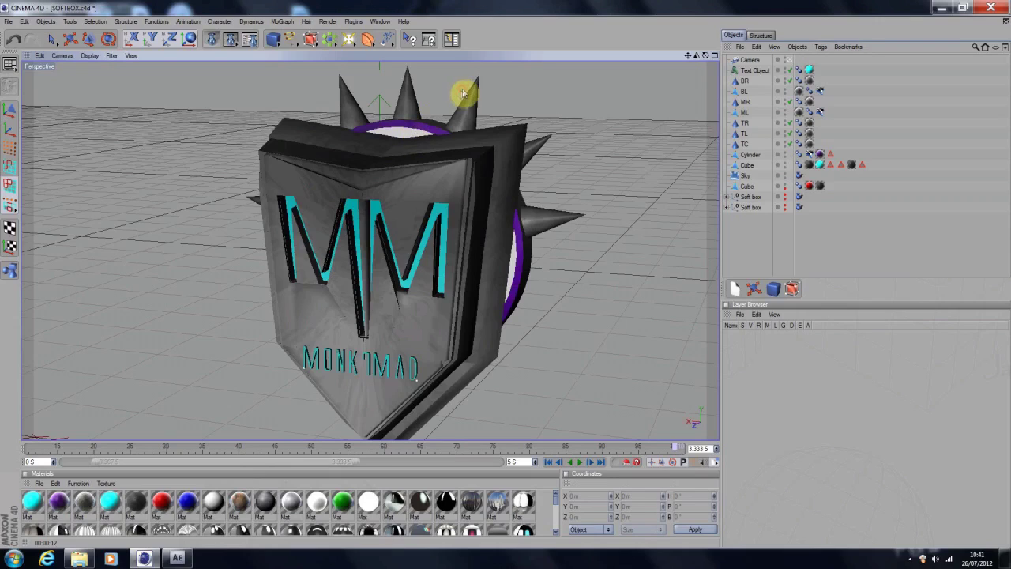
{"action": "left_click", "coordinate": [8, 104]}
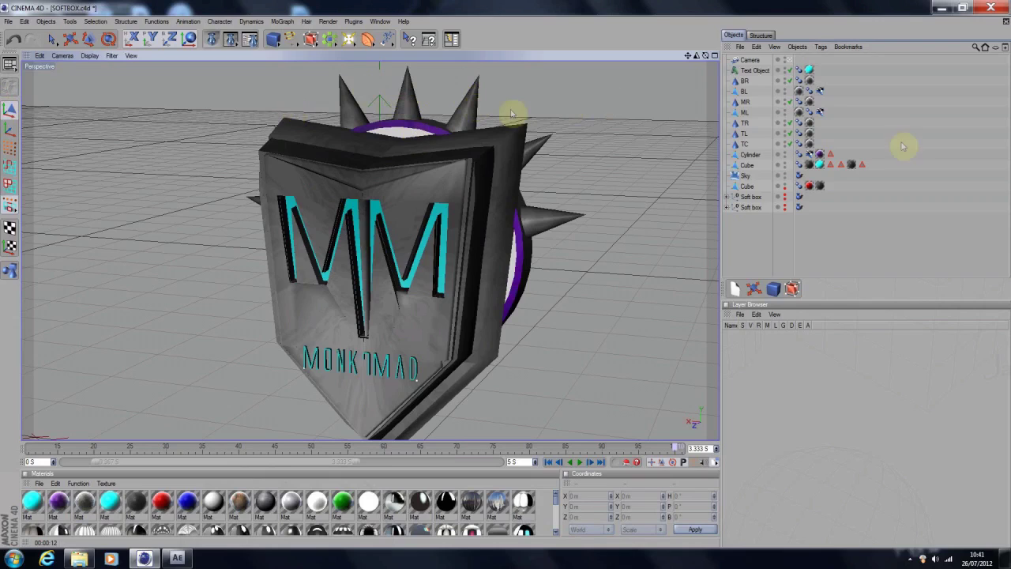
Check the animation keyframes of the BR, TC and BL spikes, with the timeline moved to frame 85.
{"action": "left_click", "coordinate": [744, 80]}
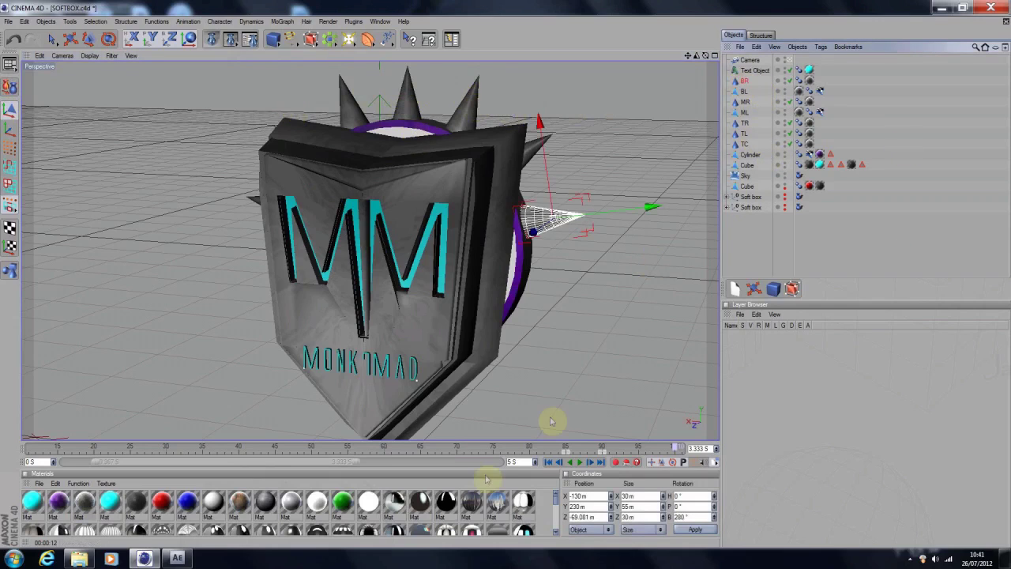
{"action": "left_click", "coordinate": [567, 447]}
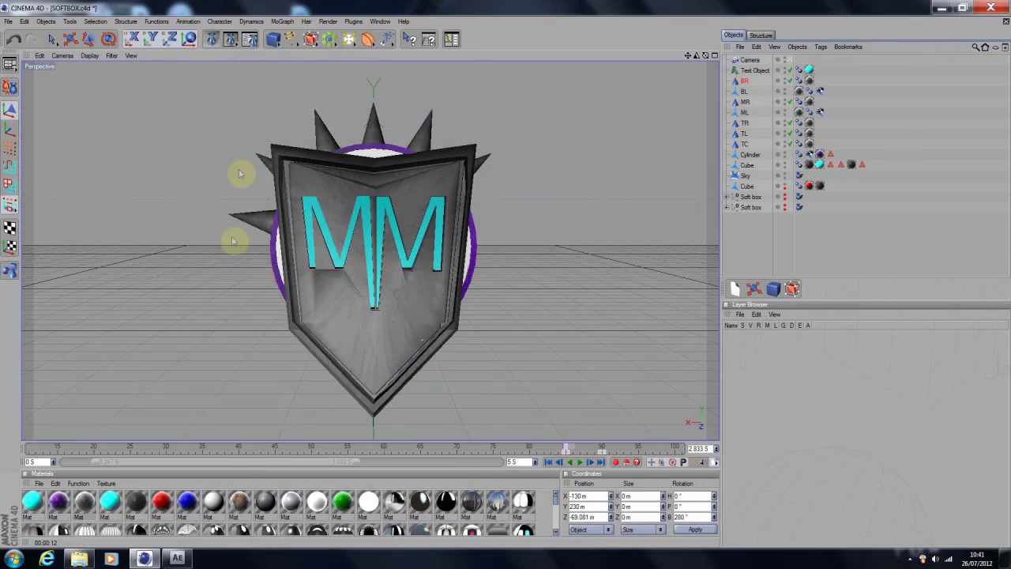
{"action": "left_click", "coordinate": [747, 145]}
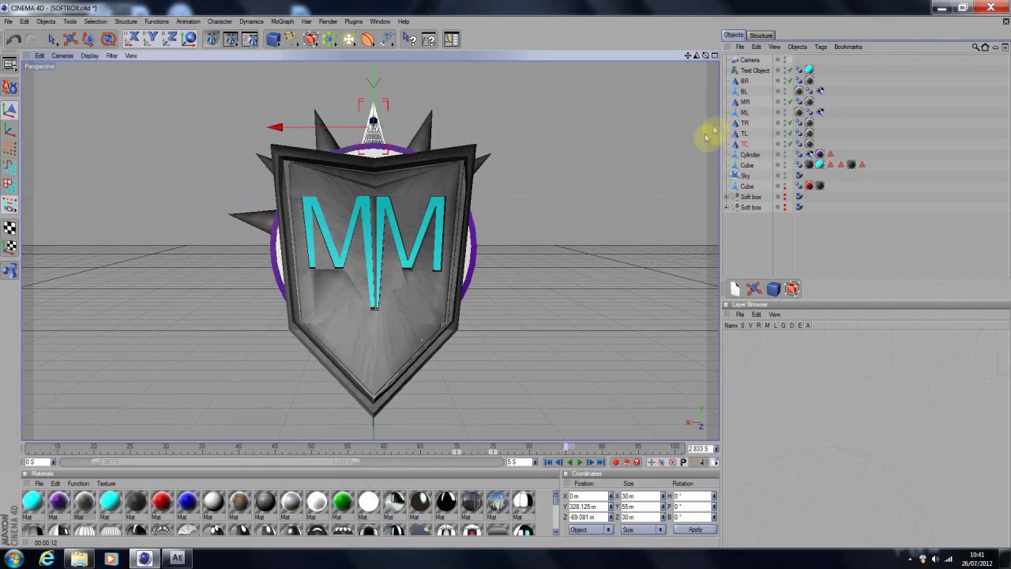
{"action": "left_click", "coordinate": [70, 40]}
{"action": "left_click", "coordinate": [276, 219]}
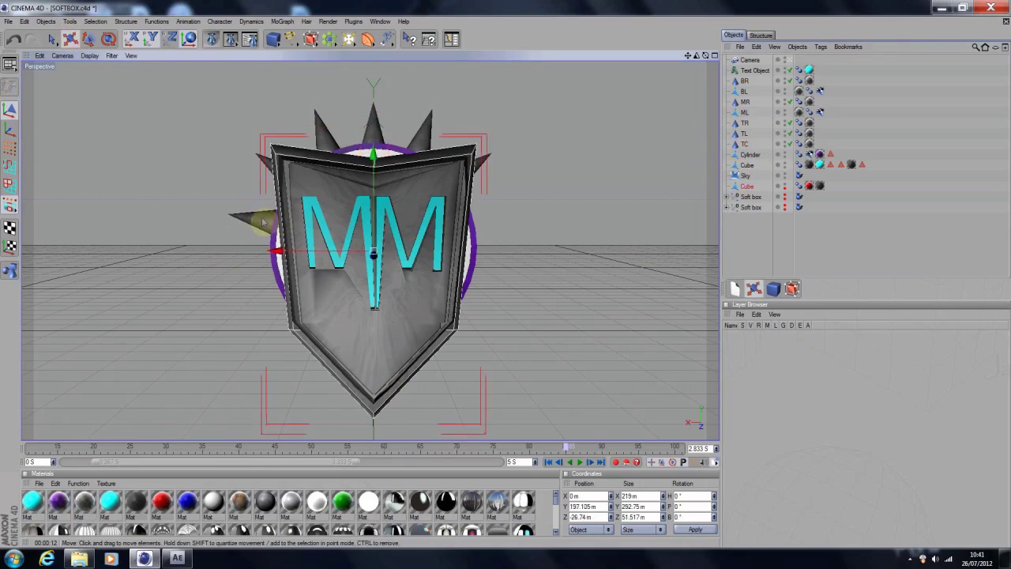
{"action": "left_click", "coordinate": [268, 223]}
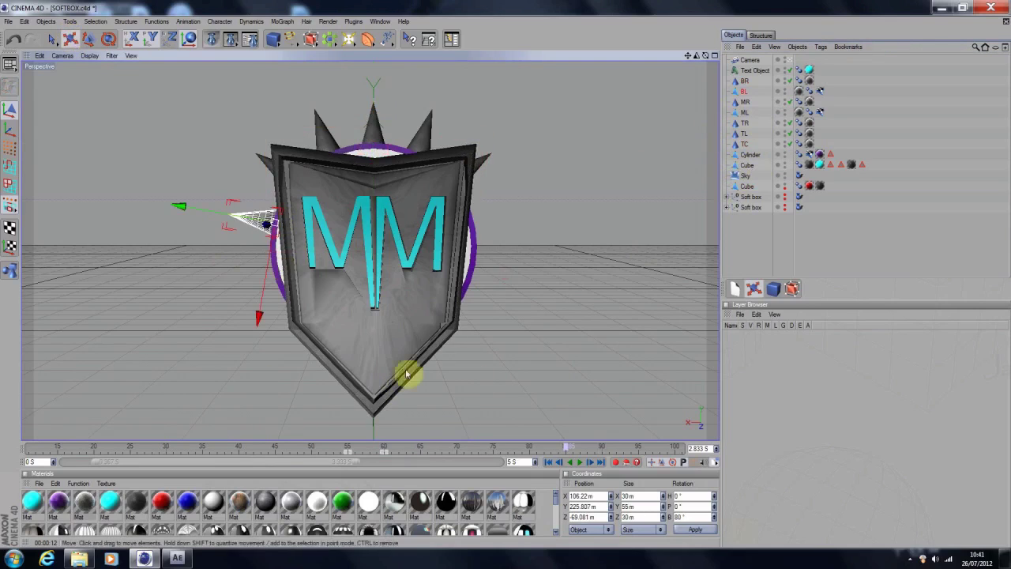
Step through the timeline from frame 55 to frame 75 to examine how the spikes animate around the shield.
{"action": "left_click", "coordinate": [348, 447]}
{"action": "left_click", "coordinate": [385, 443]}
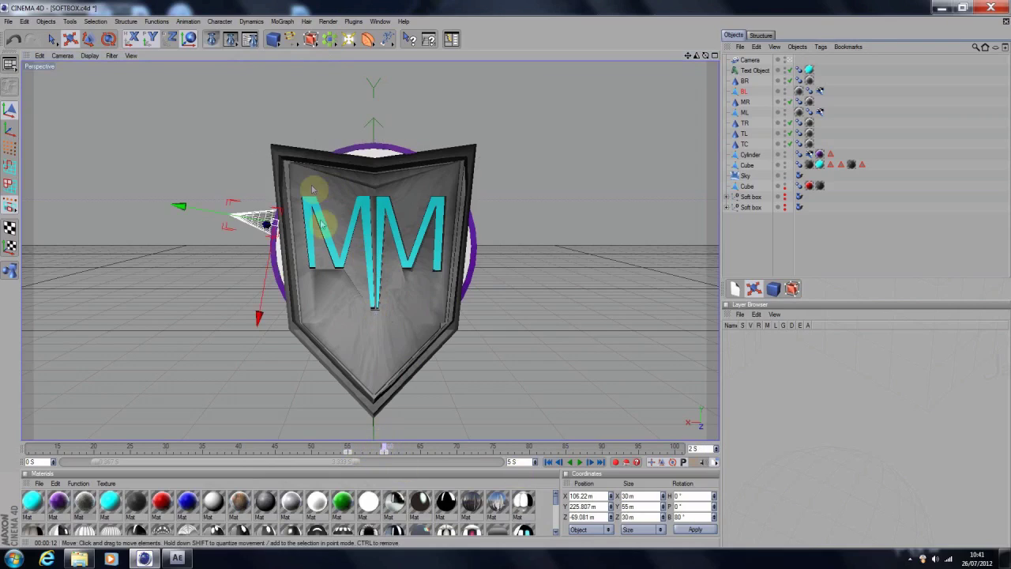
{"action": "left_click", "coordinate": [394, 447]}
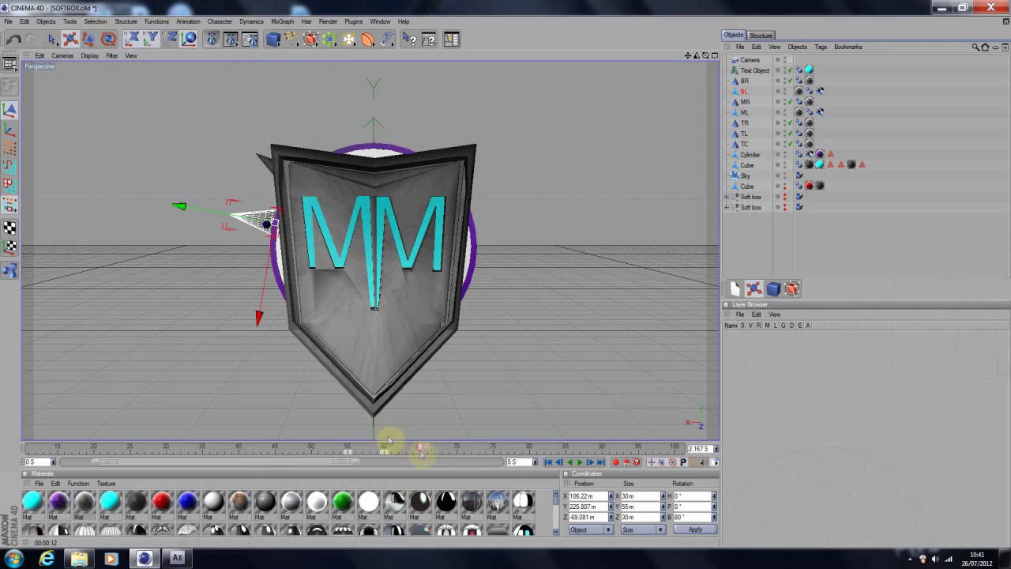
{"action": "left_click", "coordinate": [269, 160]}
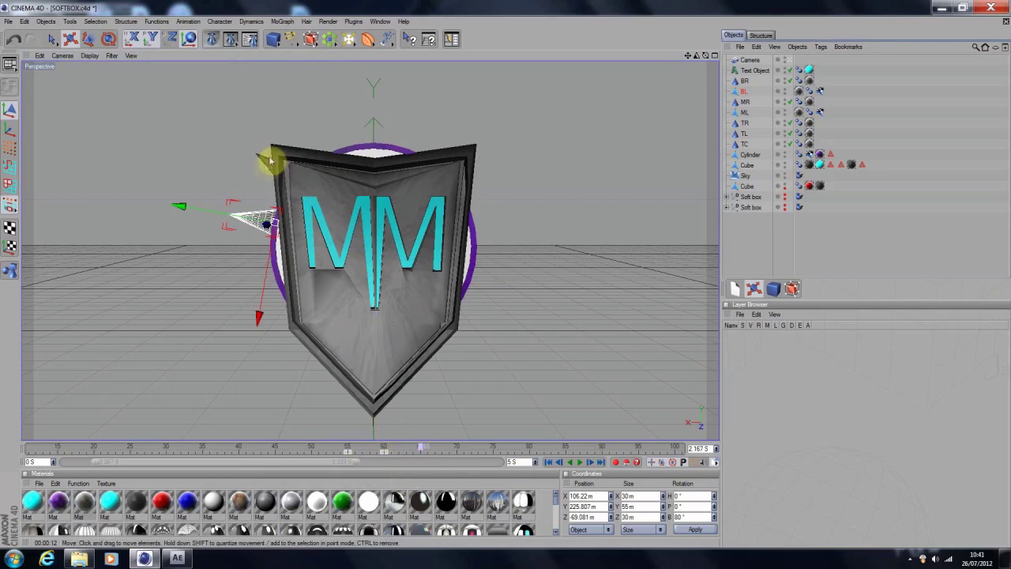
{"action": "left_click", "coordinate": [456, 451]}
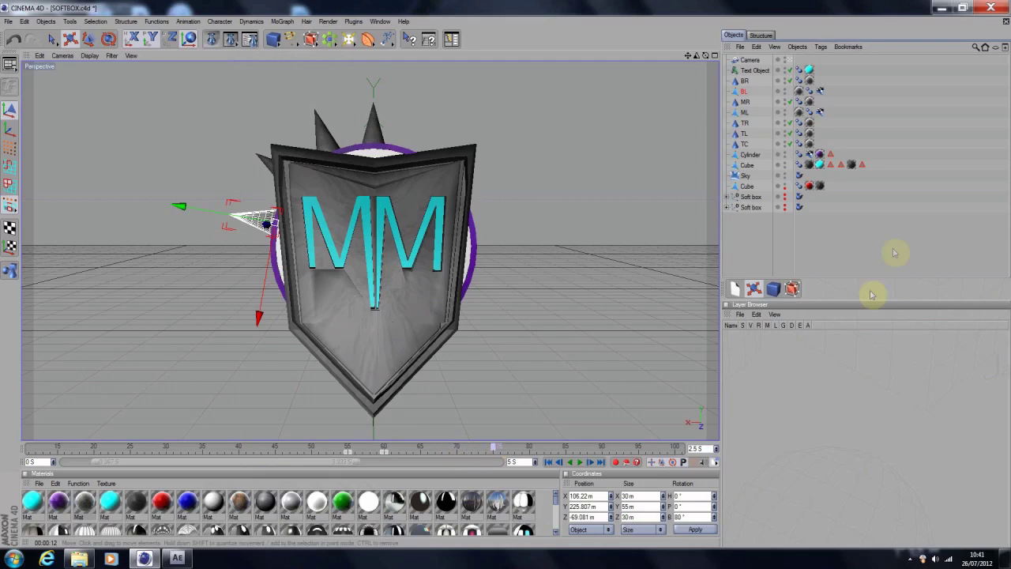
Inspect the TR spike's cone object properties and the ML spike's coordinates.
{"action": "left_click", "coordinate": [744, 123]}
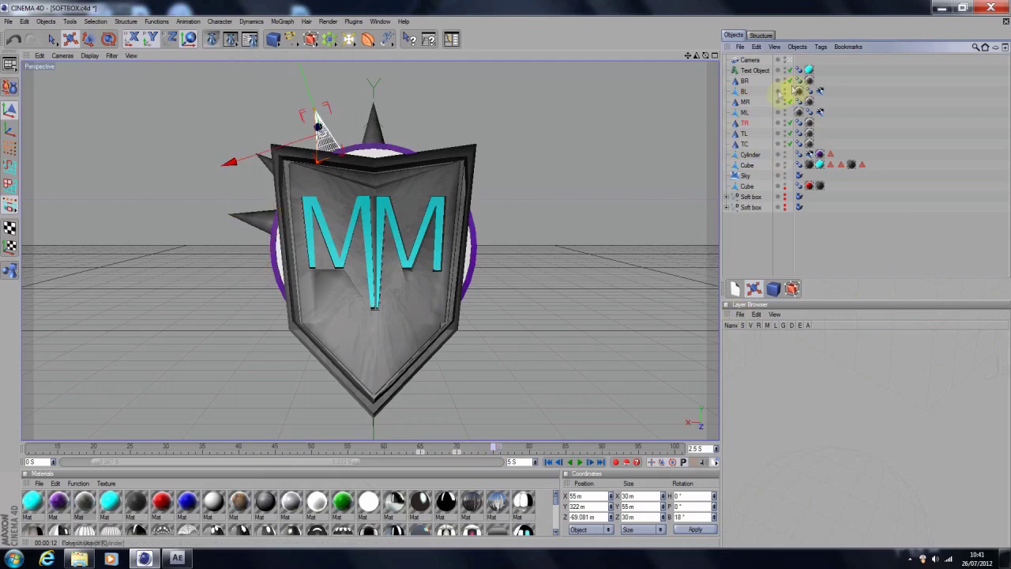
{"action": "double_click", "coordinate": [736, 124]}
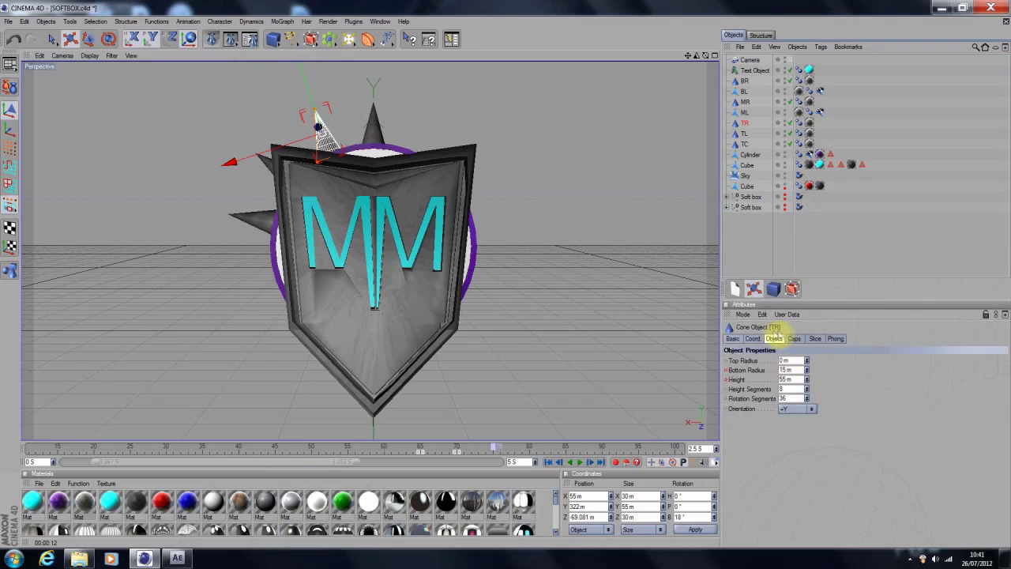
{"action": "left_click", "coordinate": [743, 112]}
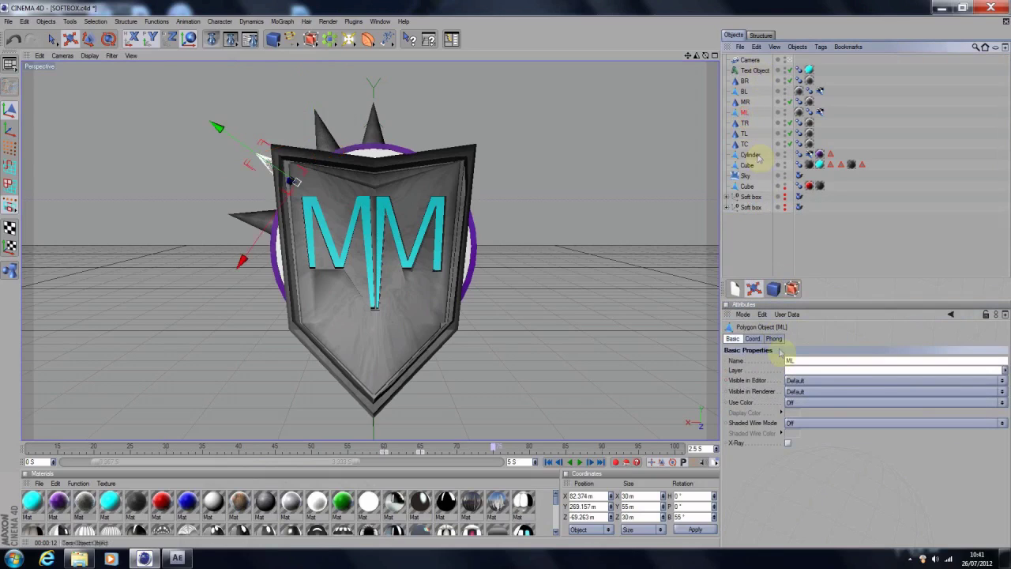
{"action": "left_click", "coordinate": [754, 339]}
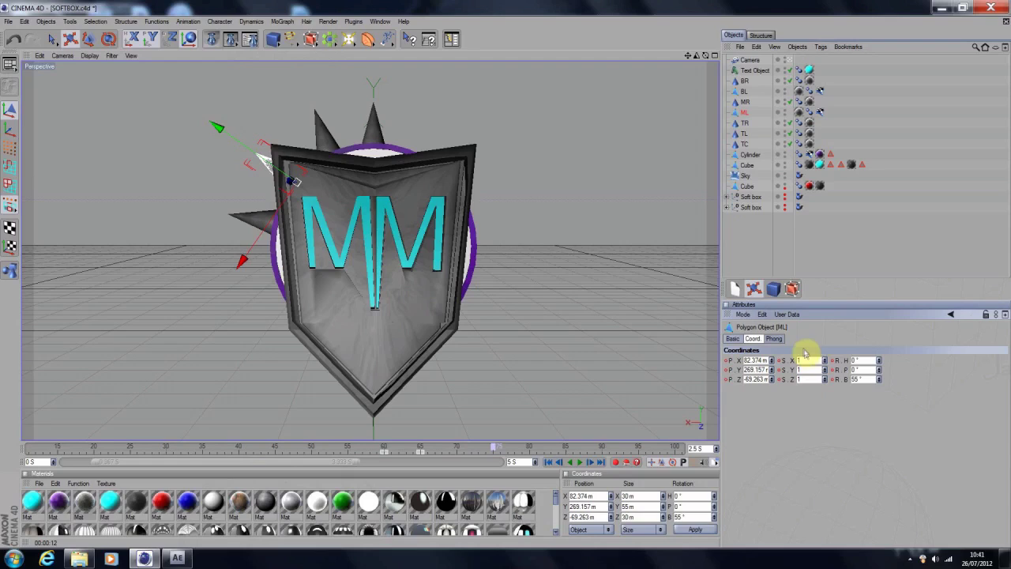
Compare the ML spike's X, Y and Z scale values at keyframes 60 and 65.
{"action": "left_click_drag", "start_coordinate": [805, 353], "coordinate": [808, 369]}
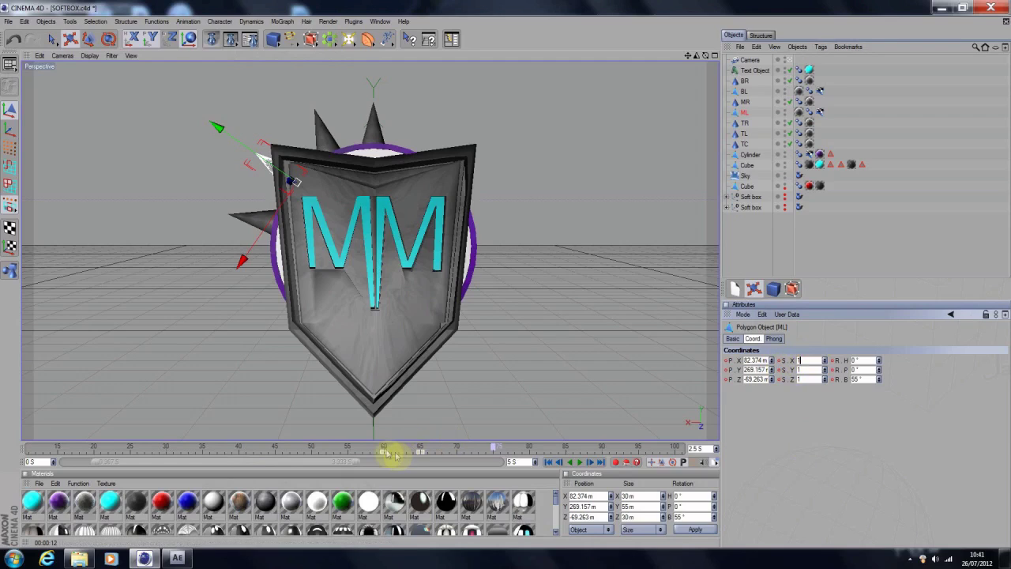
{"action": "type", "text": "0"}
{"action": "key", "text": "Return"}
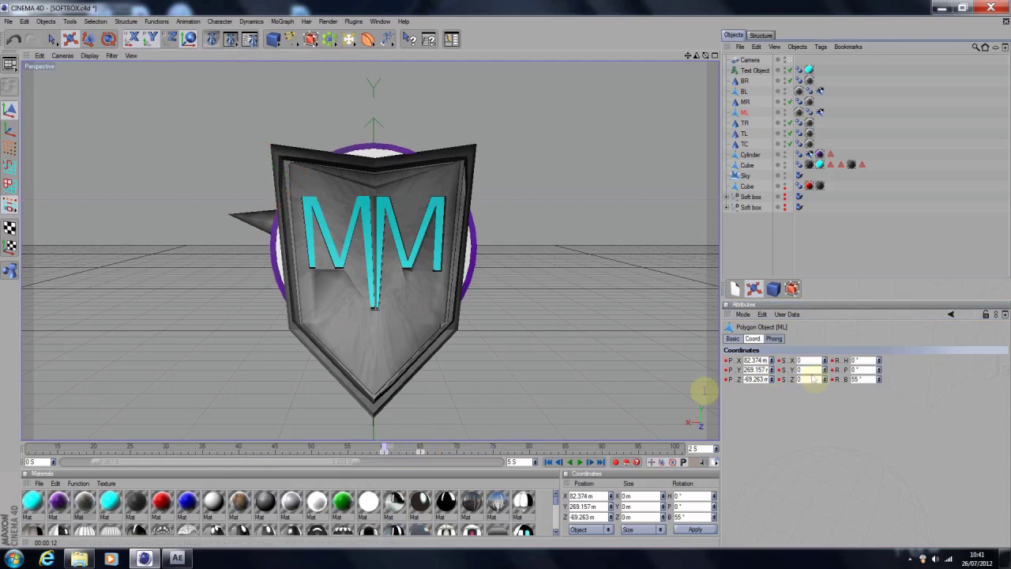
{"action": "left_click", "coordinate": [420, 449]}
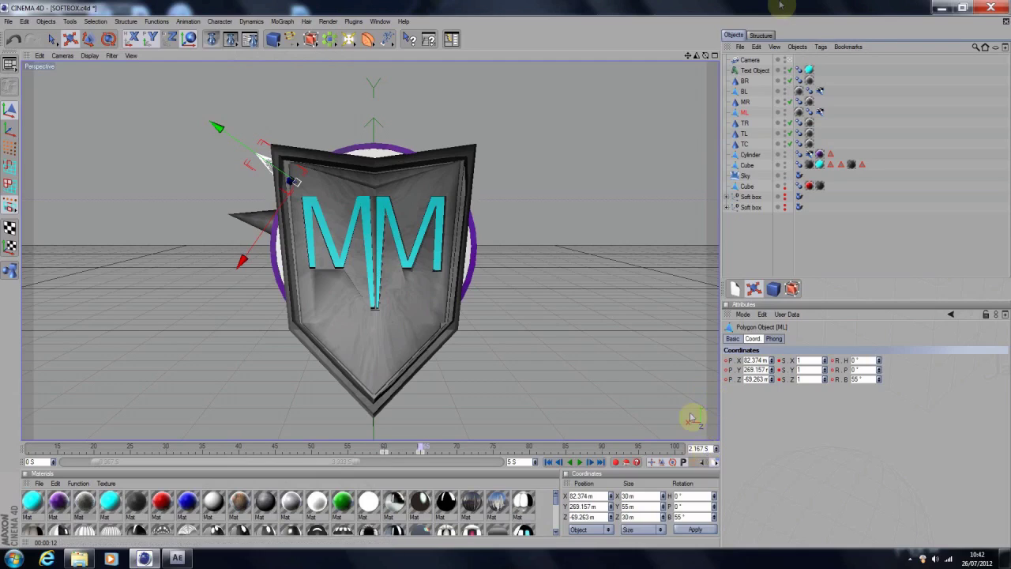
{"action": "left_click", "coordinate": [990, 7]}
{"action": "left_click", "coordinate": [569, 322]}
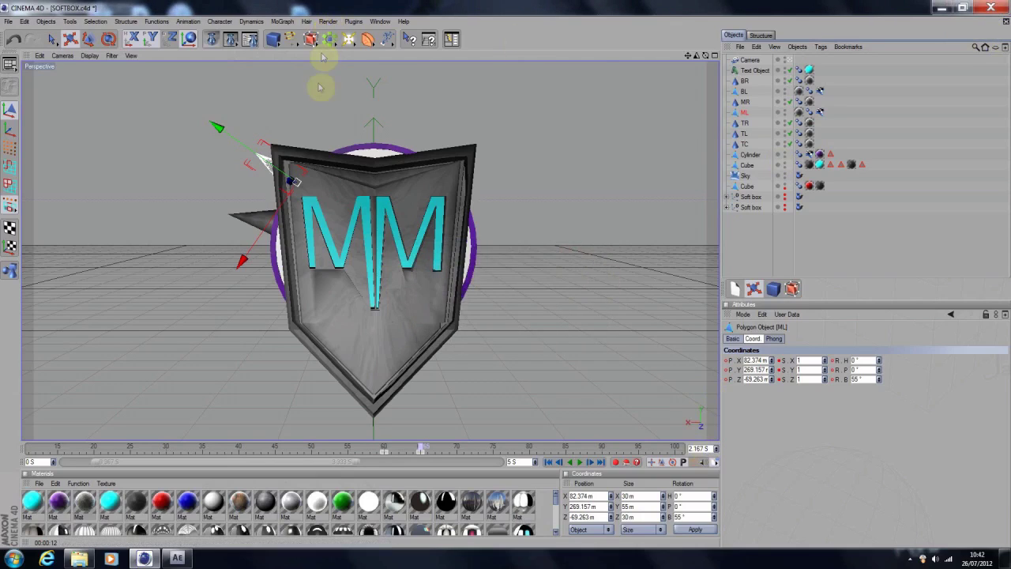
Review the output, save, Global Illumination and general options in the render settings, and close them.
{"action": "left_click", "coordinate": [328, 22]}
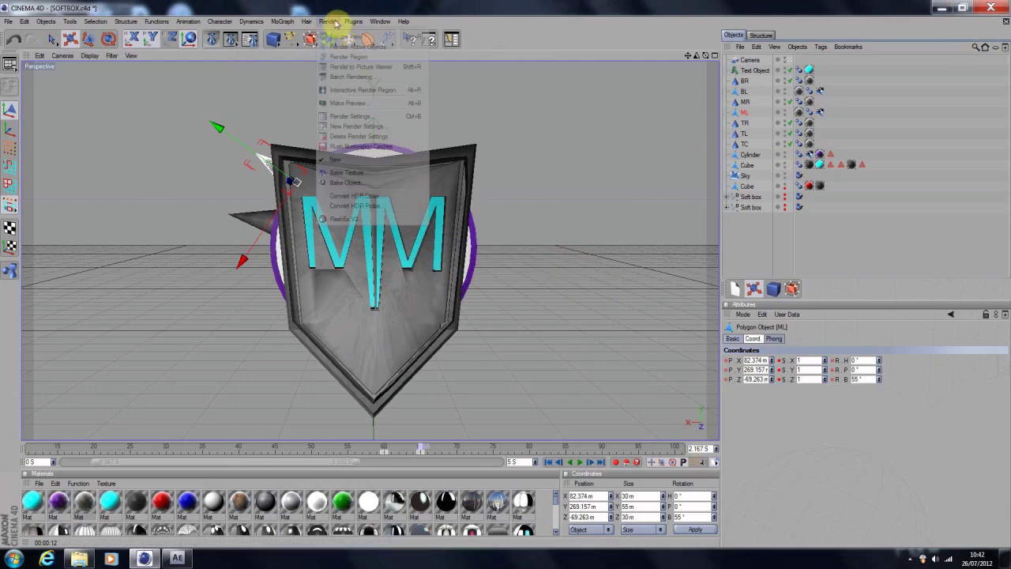
{"action": "left_click", "coordinate": [350, 116]}
{"action": "left_click", "coordinate": [245, 77]}
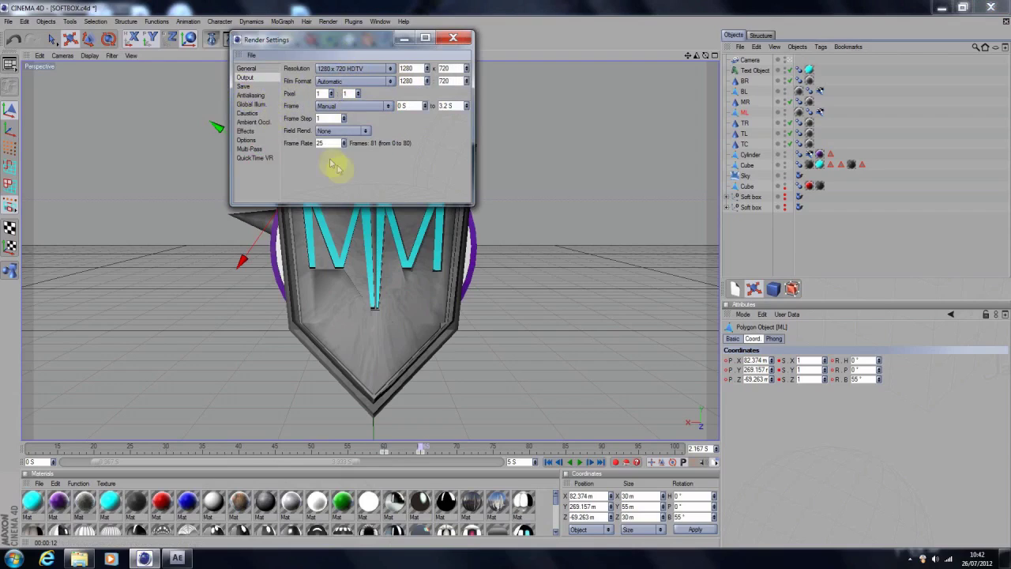
{"action": "left_click", "coordinate": [261, 86]}
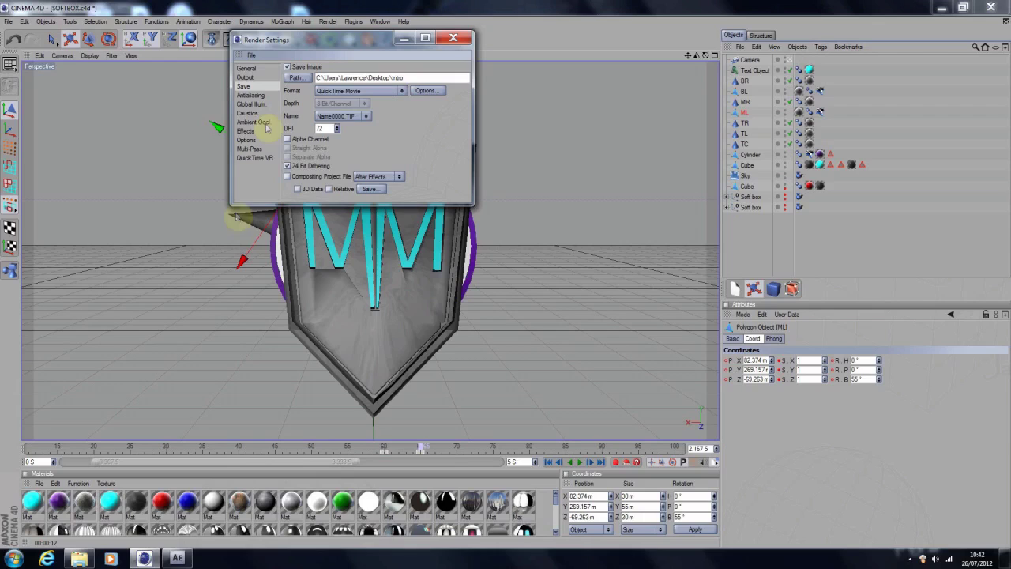
{"action": "left_click", "coordinate": [256, 104]}
{"action": "left_click", "coordinate": [287, 69]}
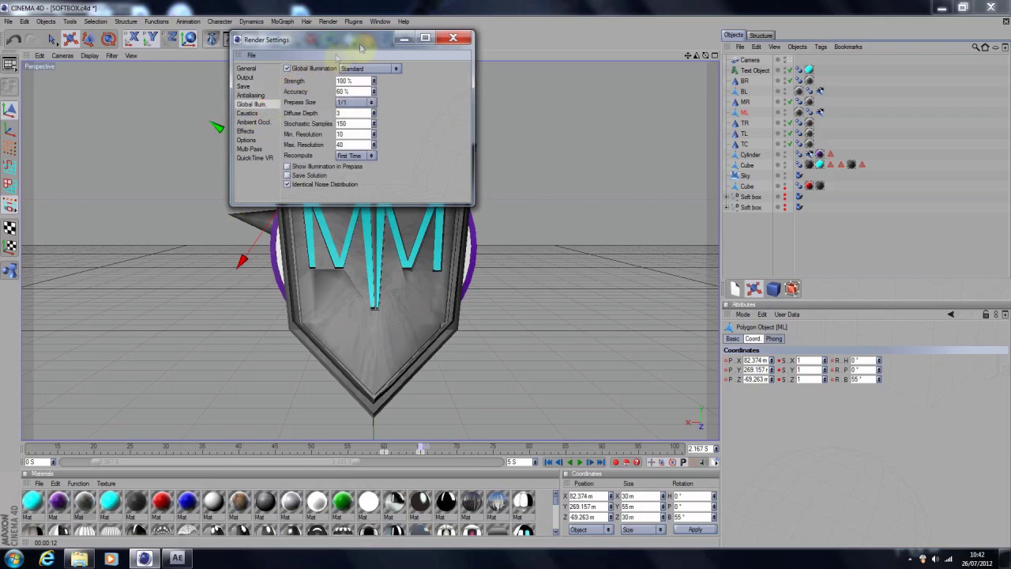
{"action": "left_click", "coordinate": [250, 141]}
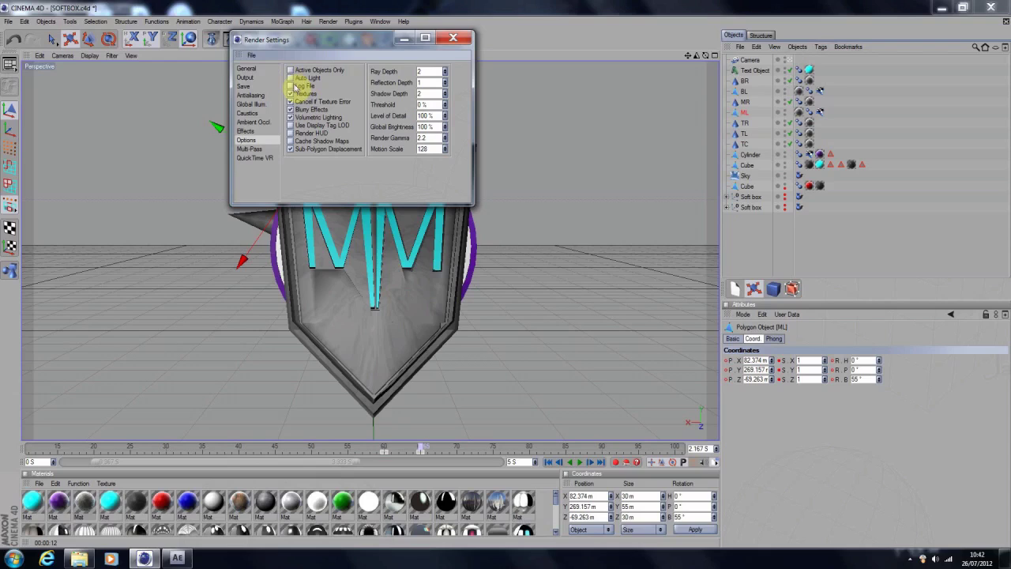
{"action": "left_click", "coordinate": [452, 38]}
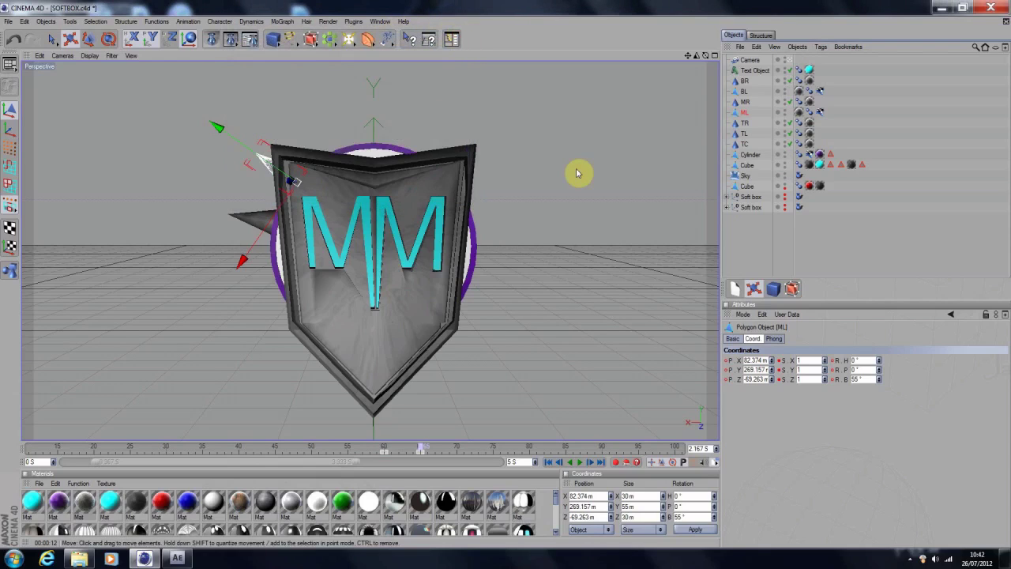
Quit CINEMA 4D without saving the SOFTBOX.c4d project and switch to the intro composition in After Effects.
{"action": "left_click", "coordinate": [990, 7]}
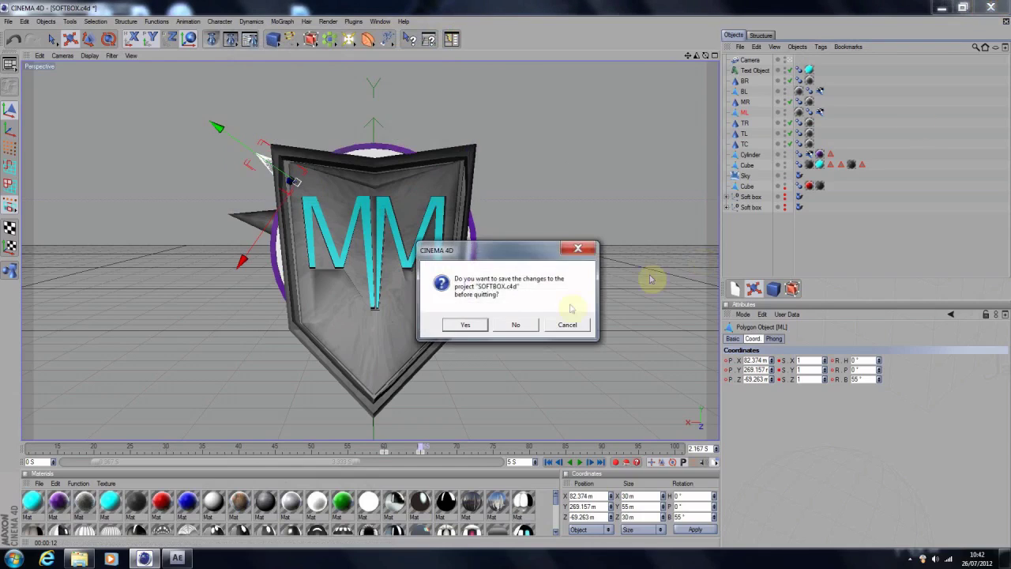
{"action": "left_click", "coordinate": [519, 324]}
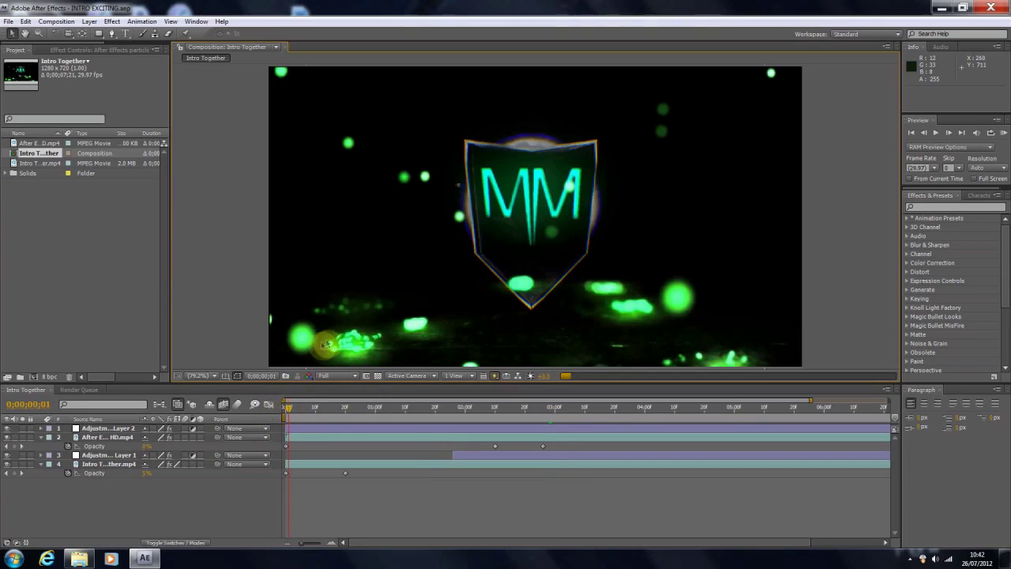
View the Intro Together.mp4 layer at its 0;00;00;20 opacity keyframe and set the composition preview resolution to Third.
{"action": "left_click", "coordinate": [111, 464]}
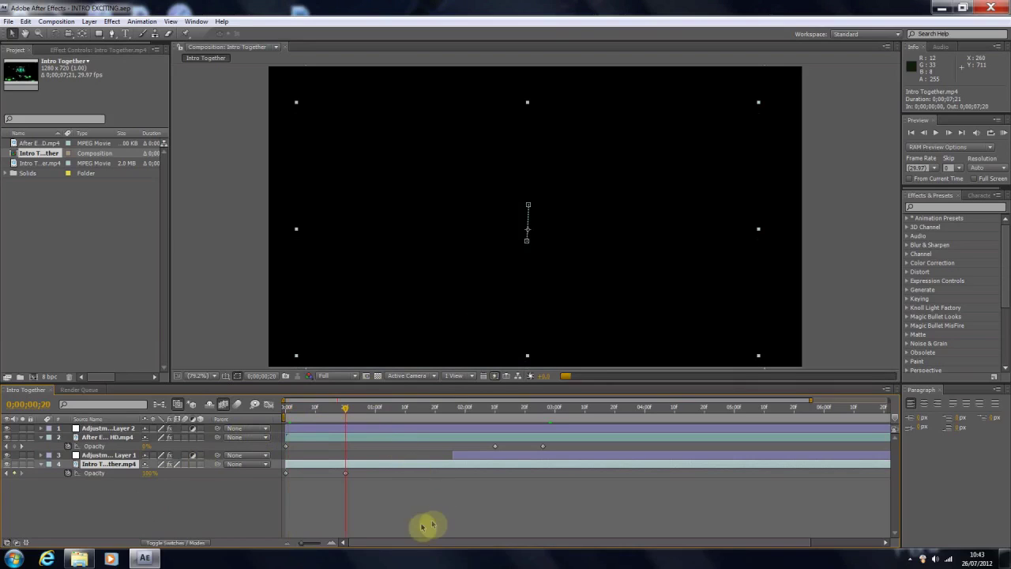
{"action": "left_click", "coordinate": [326, 375]}
{"action": "left_click", "coordinate": [341, 427]}
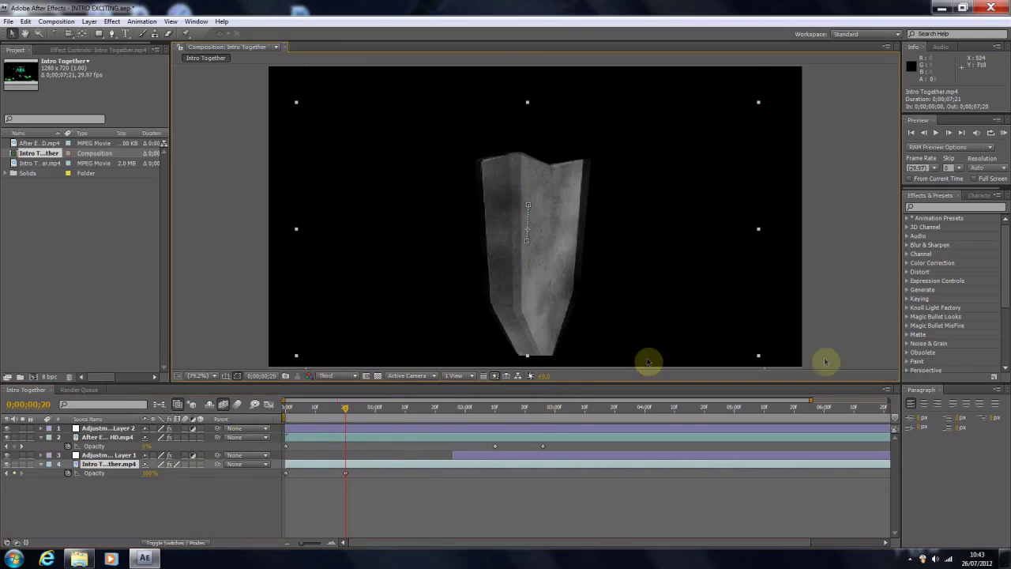
{"action": "left_click", "coordinate": [866, 283]}
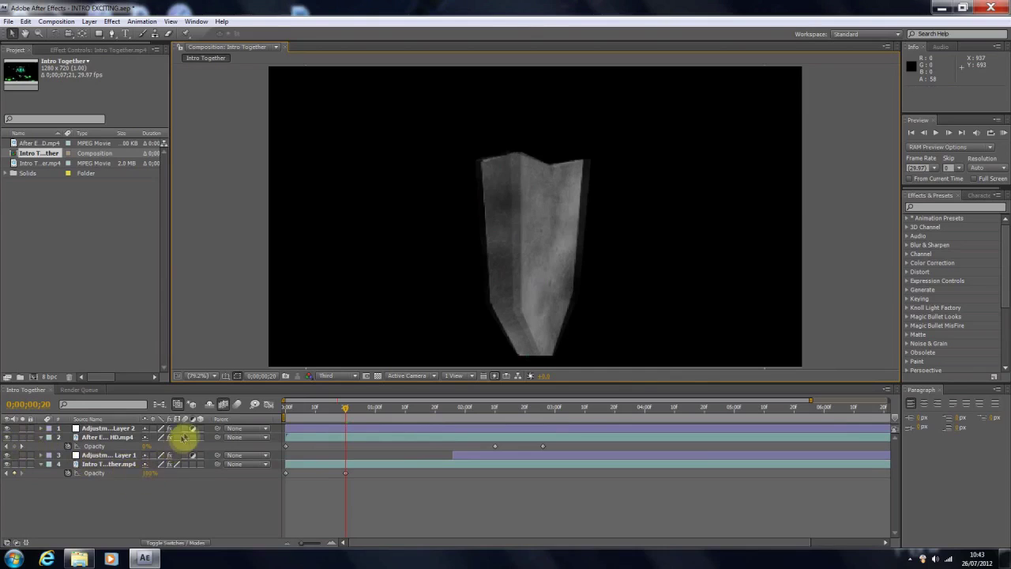
Examine the particle sparks layer's fade-in at its opacity keyframes around 0;00;02;11 and 0;00;02;26.
{"action": "left_click", "coordinate": [118, 437]}
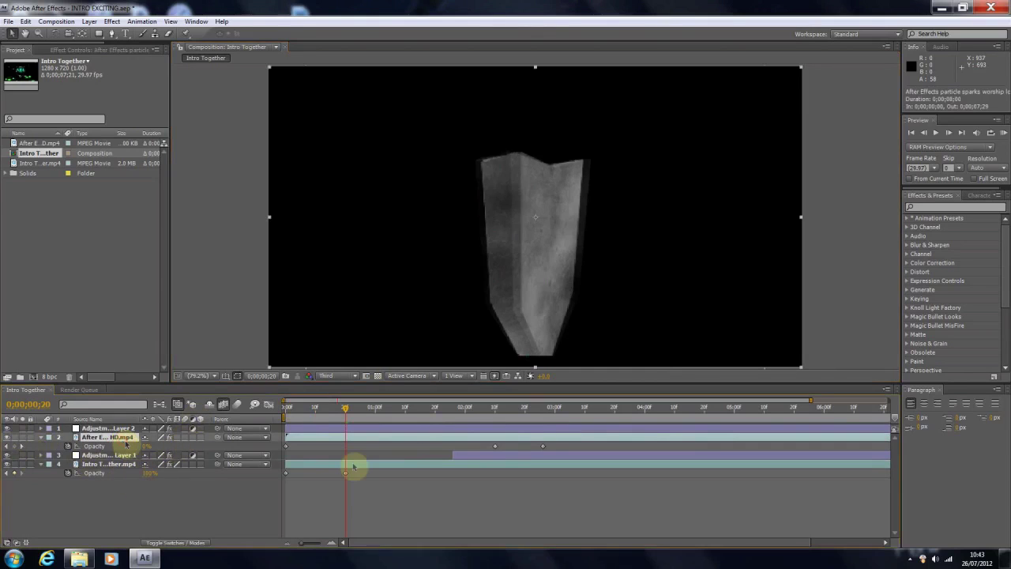
{"action": "left_click_drag", "start_coordinate": [465, 408], "coordinate": [497, 410]}
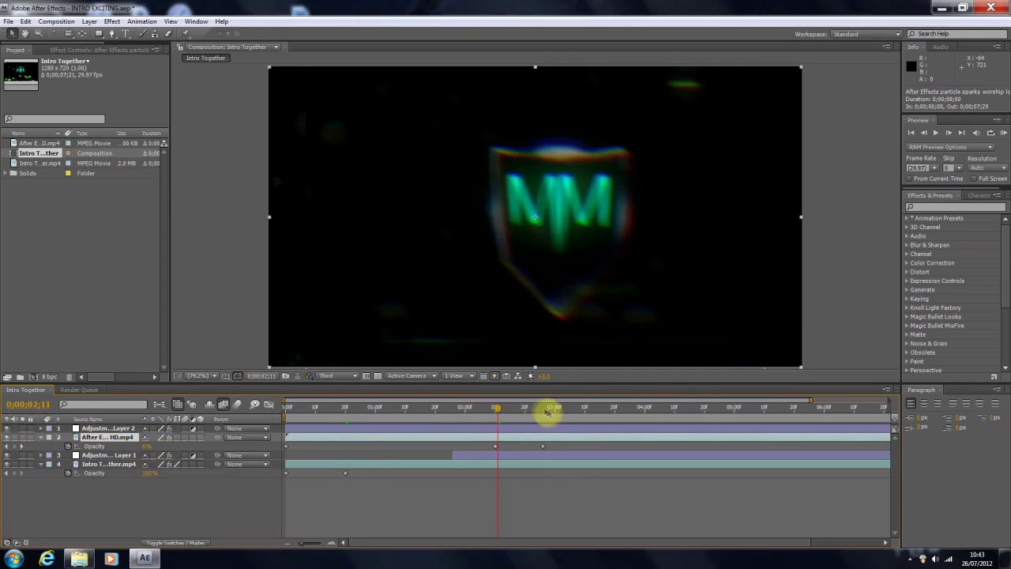
{"action": "left_click", "coordinate": [544, 408]}
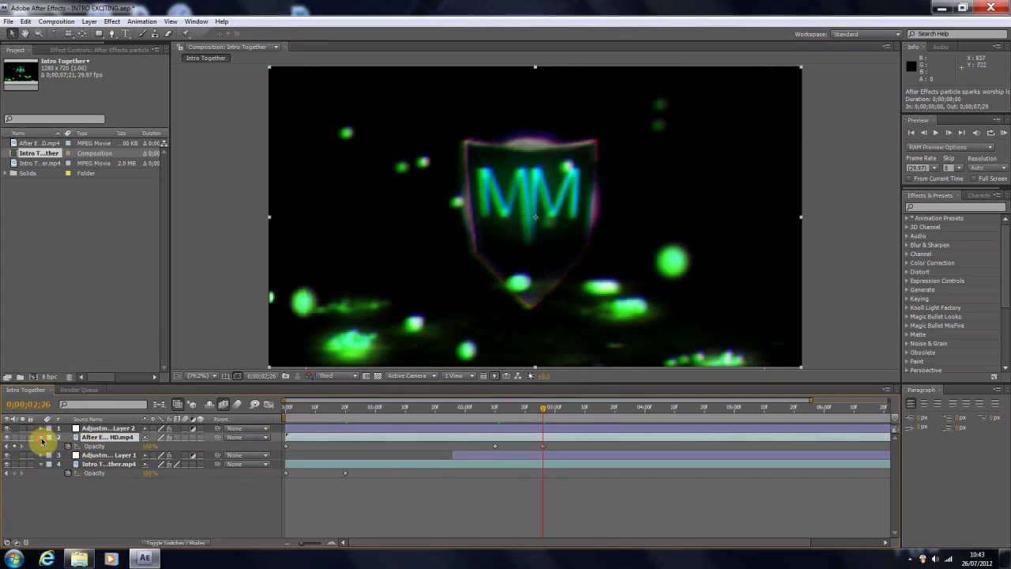
Collapse the particle sparks layer and inspect the effects applied to Adjustment Layer 1.
{"action": "left_click", "coordinate": [42, 439]}
{"action": "left_click", "coordinate": [42, 446]}
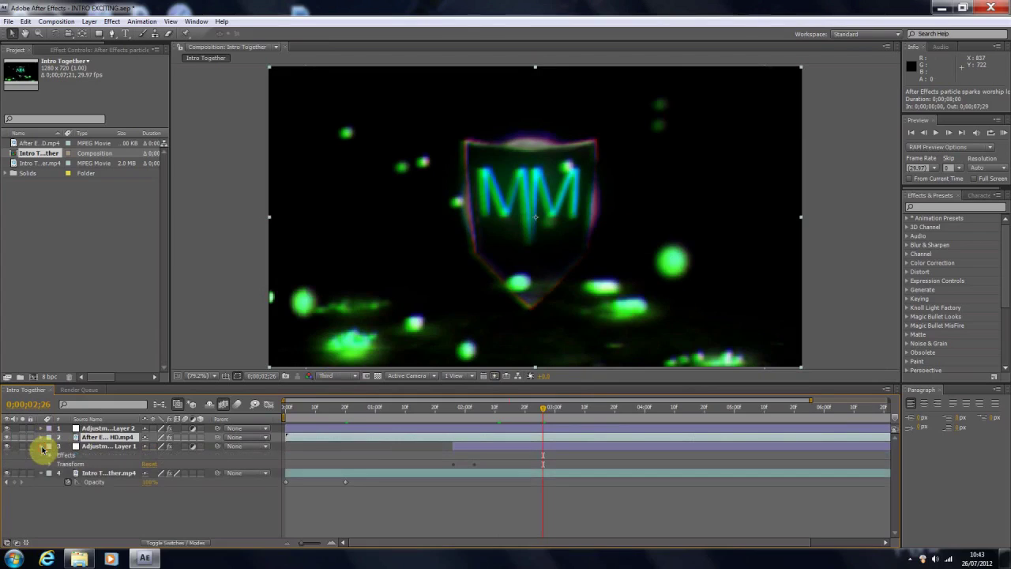
{"action": "left_click", "coordinate": [51, 456]}
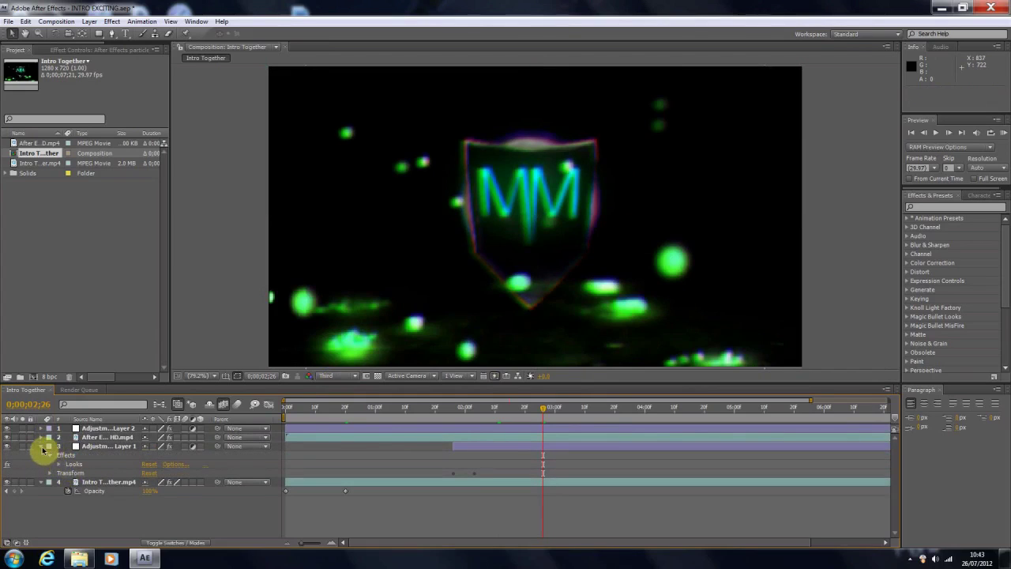
{"action": "left_click", "coordinate": [42, 447]}
{"action": "left_click", "coordinate": [102, 447]}
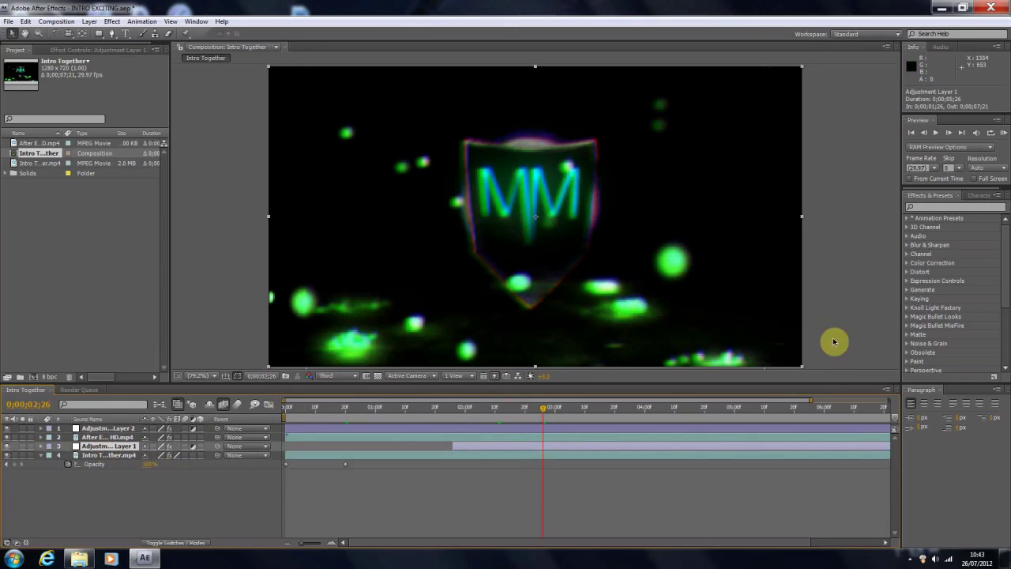
{"action": "left_click", "coordinate": [867, 295]}
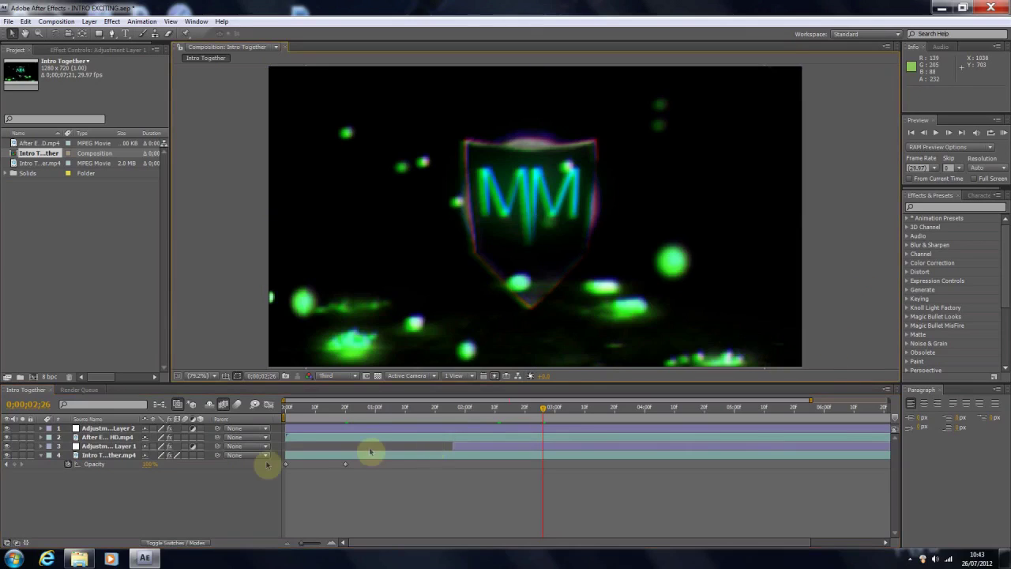
Expand the Intro Together.mp4 layer, collapse its Transform properties and reveal its Twixtor 4.5 and Gaussian Blur effects.
{"action": "left_click", "coordinate": [87, 447]}
{"action": "left_click", "coordinate": [92, 437]}
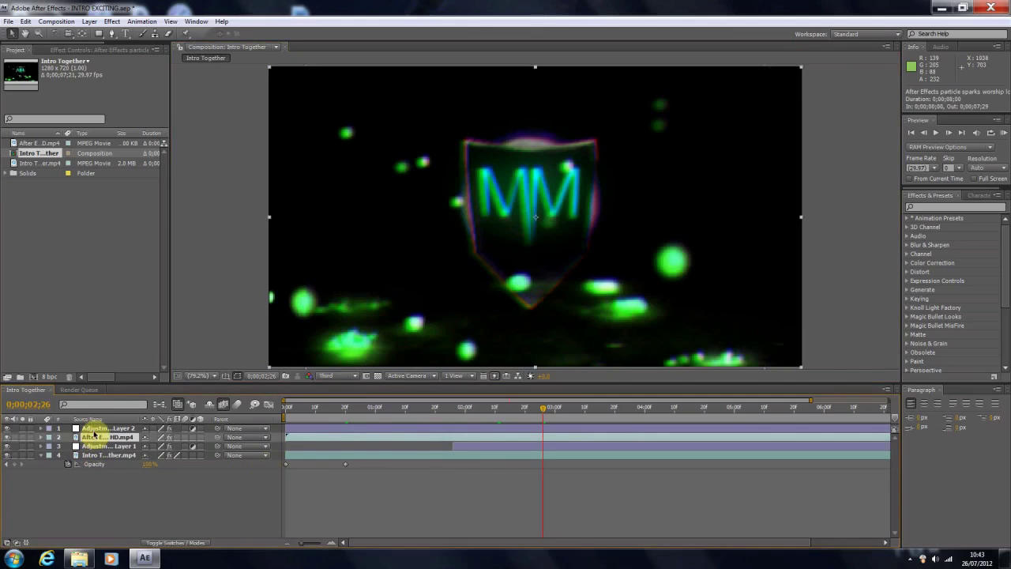
{"action": "left_click", "coordinate": [99, 456]}
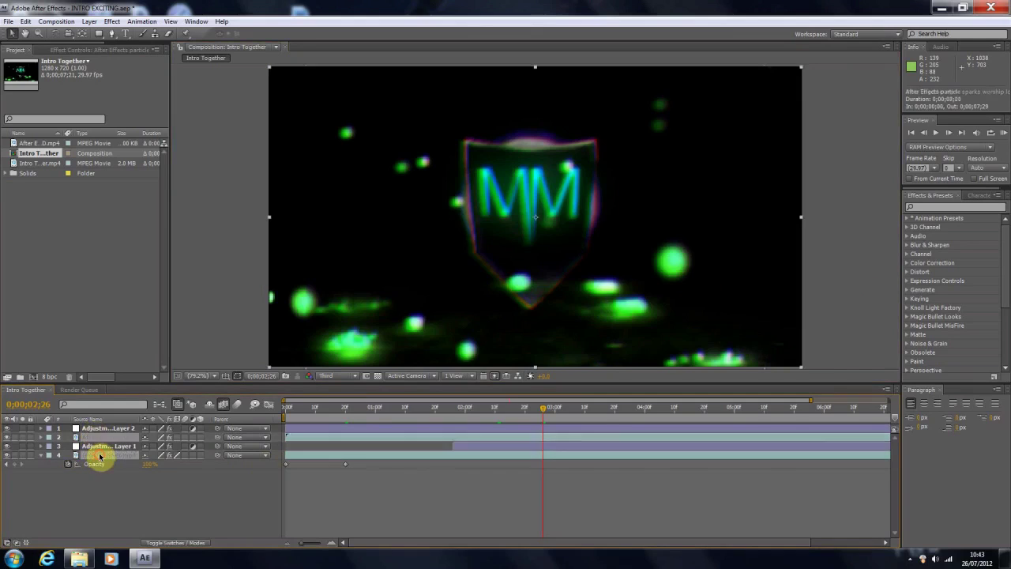
{"action": "left_click", "coordinate": [42, 456]}
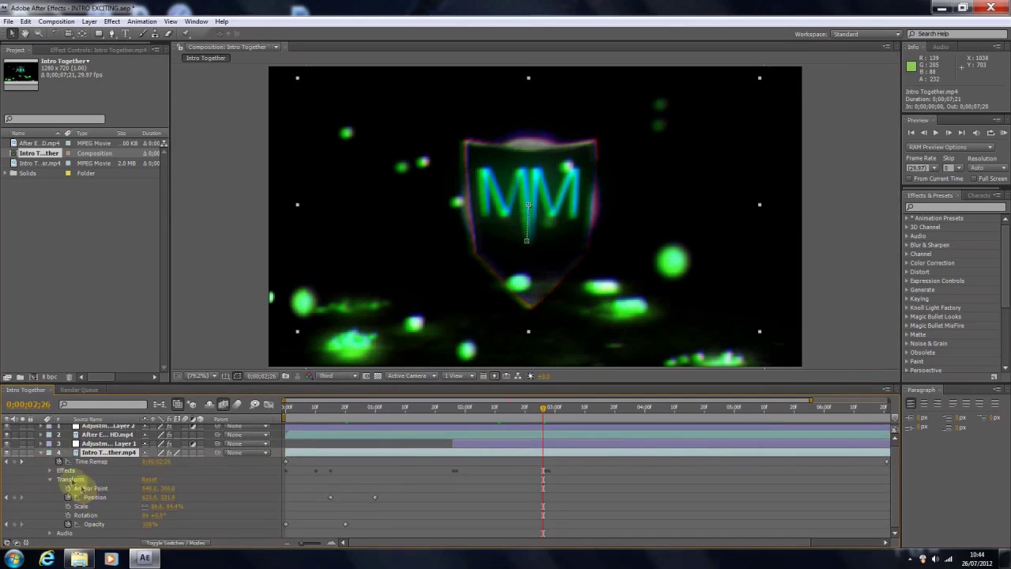
{"action": "left_click", "coordinate": [50, 479]}
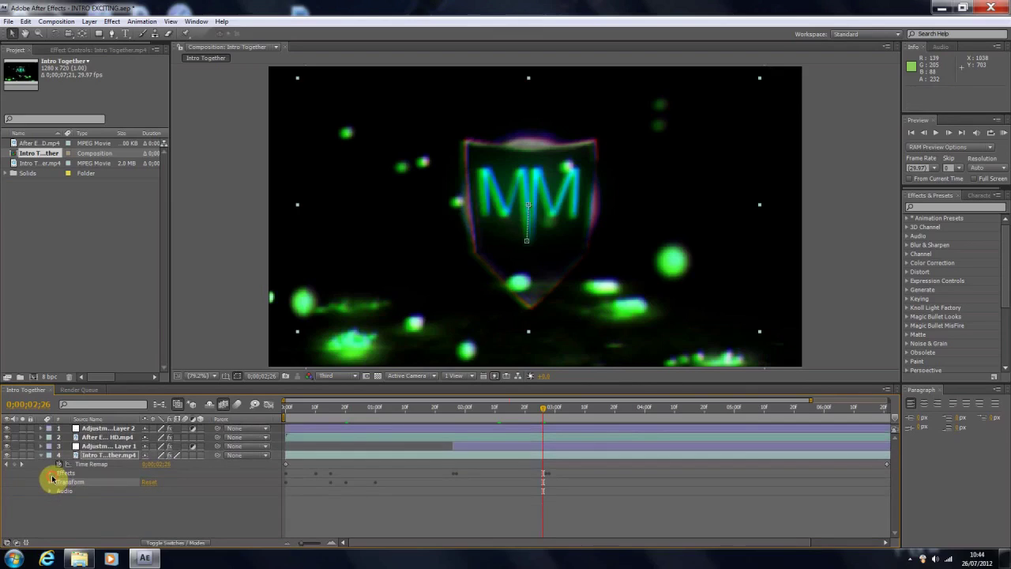
{"action": "left_click", "coordinate": [50, 473]}
{"action": "left_click", "coordinate": [79, 481]}
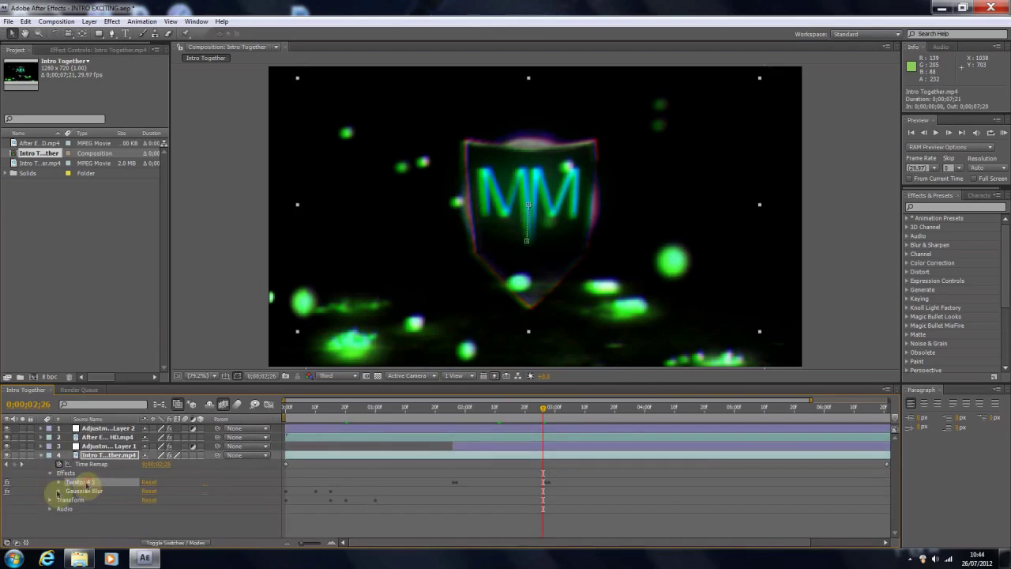
View the composition at 0;00;02;09 and 0;00;01;27 around the Twixtor keyframes, and collapse the Intro Together.mp4 layer.
{"action": "left_click", "coordinate": [493, 407]}
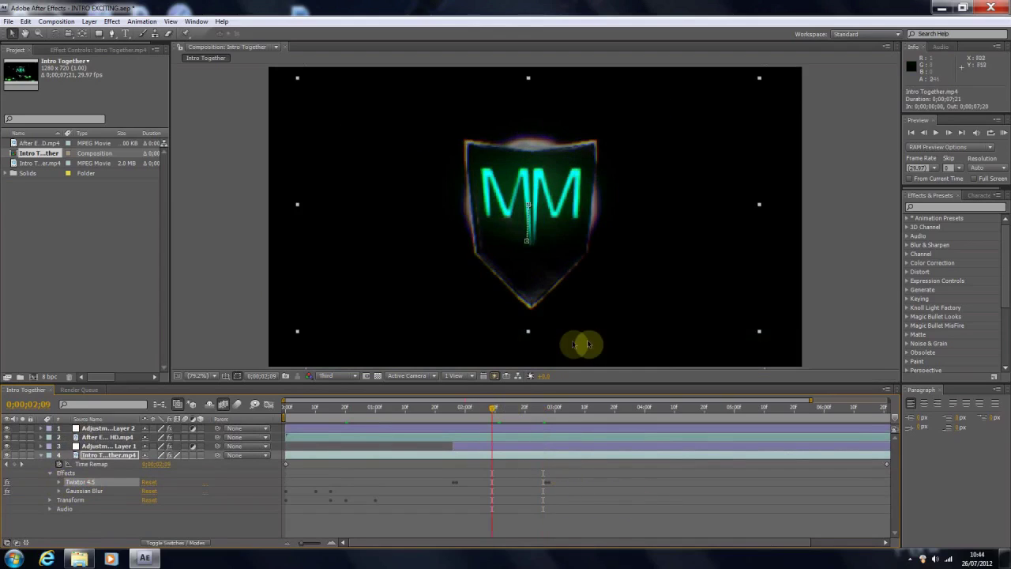
{"action": "left_click", "coordinate": [463, 409]}
{"action": "left_click", "coordinate": [456, 411]}
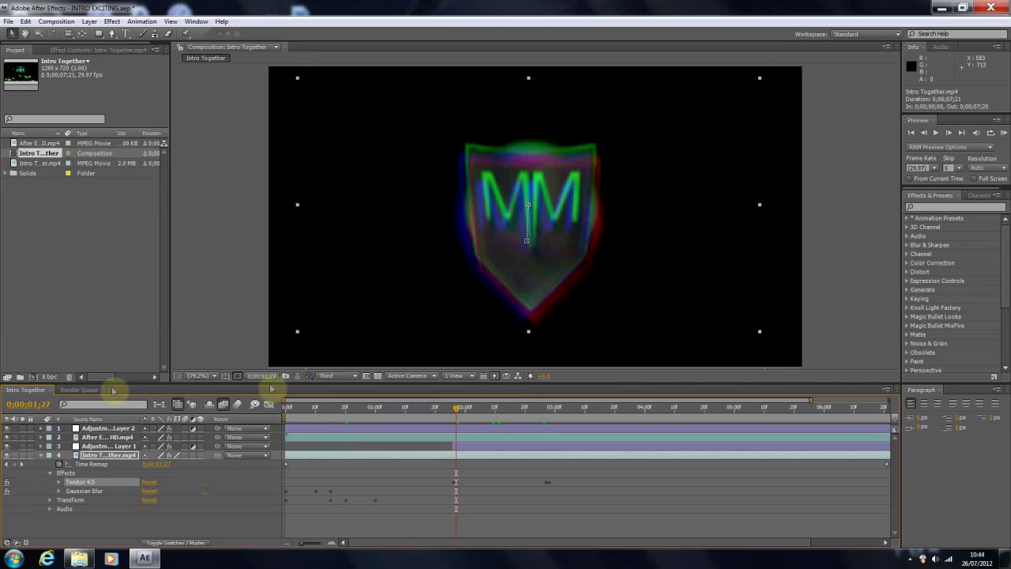
{"action": "left_click", "coordinate": [46, 456]}
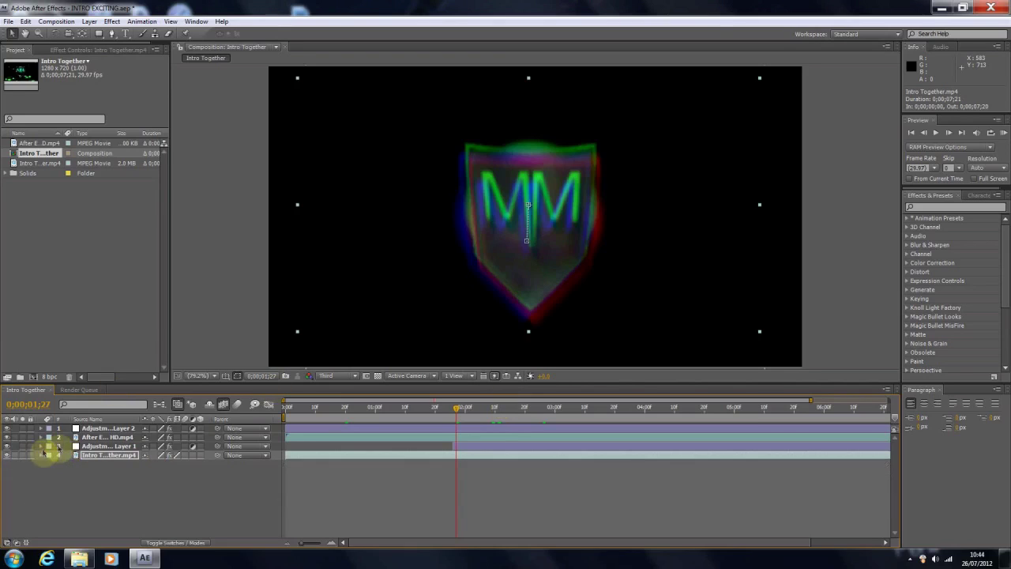
Examine the Twitch effect's Amount and Speed keyframes on Adjustment Layer 2, viewing the frame at 0;00;02;22, and collapse its effects.
{"action": "left_click", "coordinate": [101, 446]}
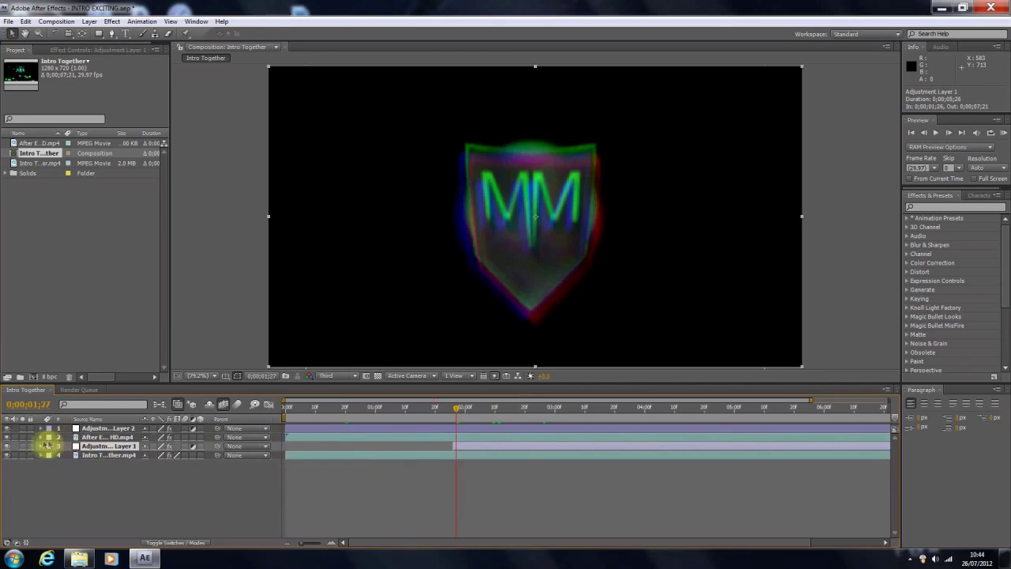
{"action": "left_click", "coordinate": [41, 429]}
{"action": "left_click", "coordinate": [80, 447]}
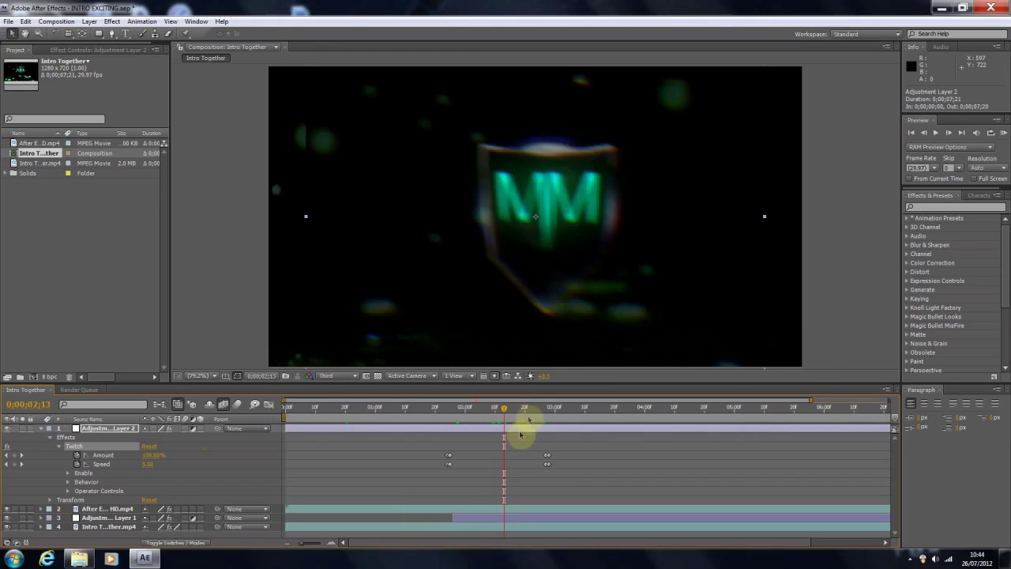
{"action": "left_click", "coordinate": [530, 408]}
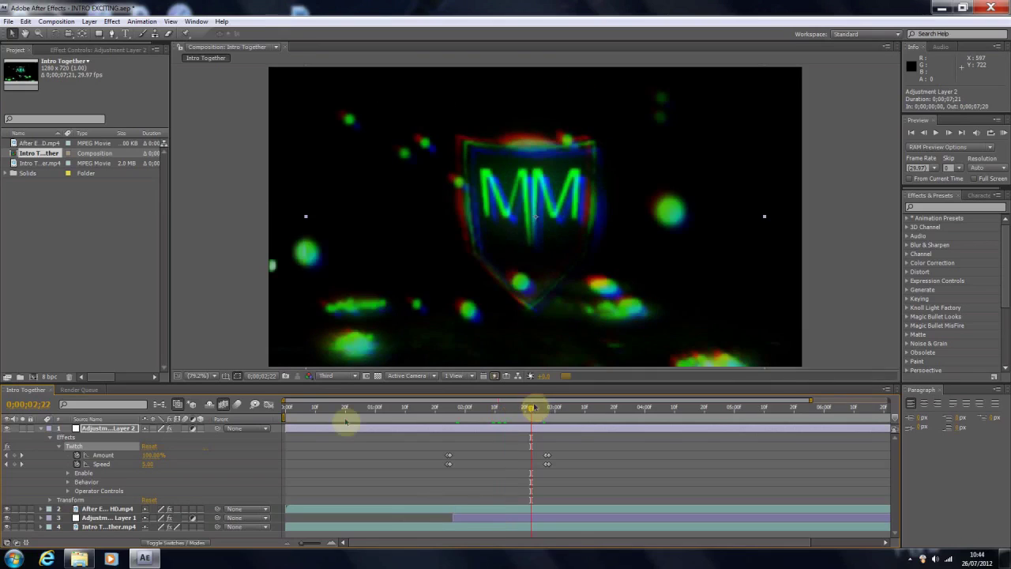
{"action": "left_click", "coordinate": [58, 447]}
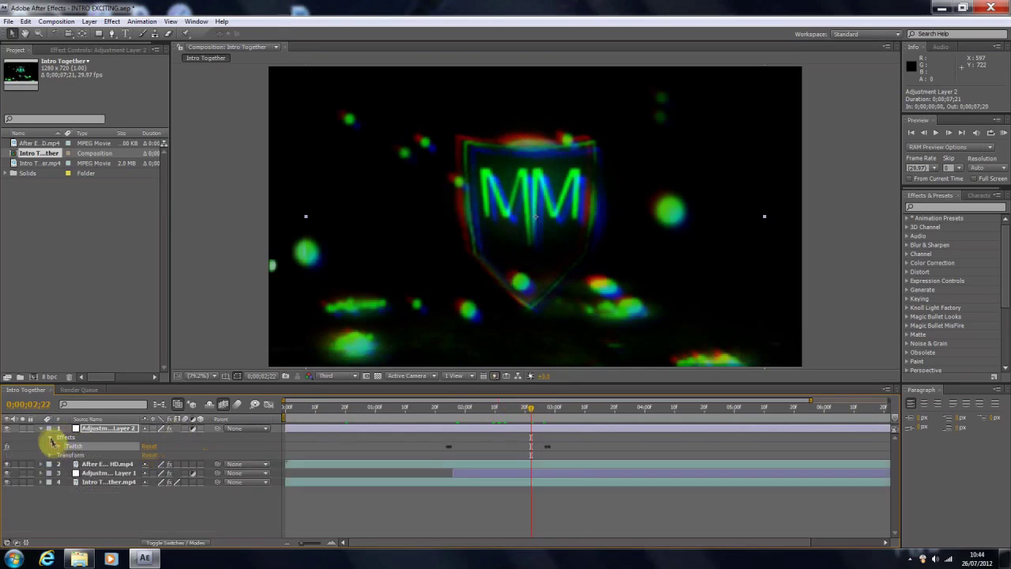
{"action": "left_click", "coordinate": [49, 437]}
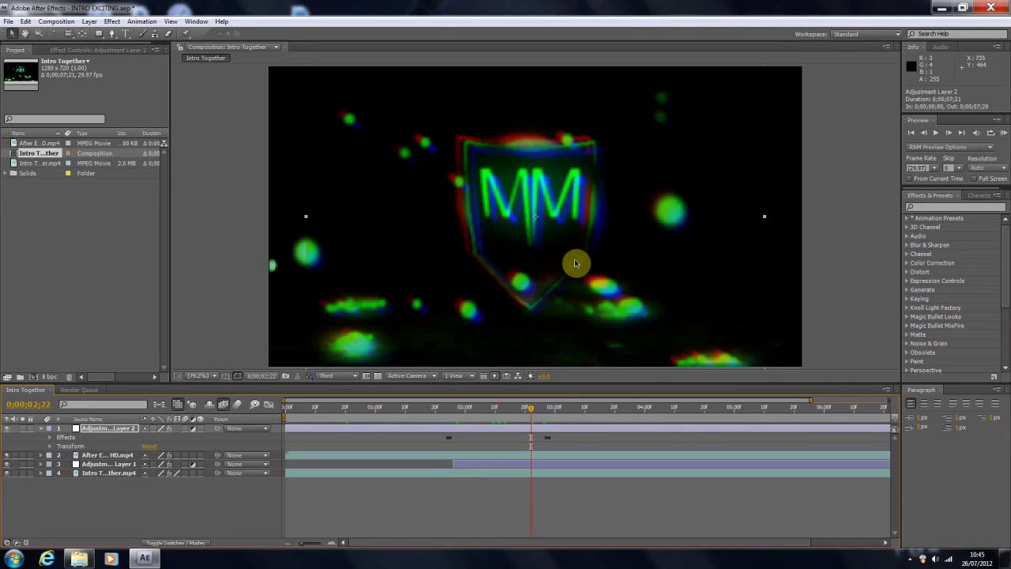
Compare the frame at 0;00;02;22 with Adjustment Layer 2 hidden and shown, leaving the layer visible and unlocked.
{"action": "left_click", "coordinate": [6, 428]}
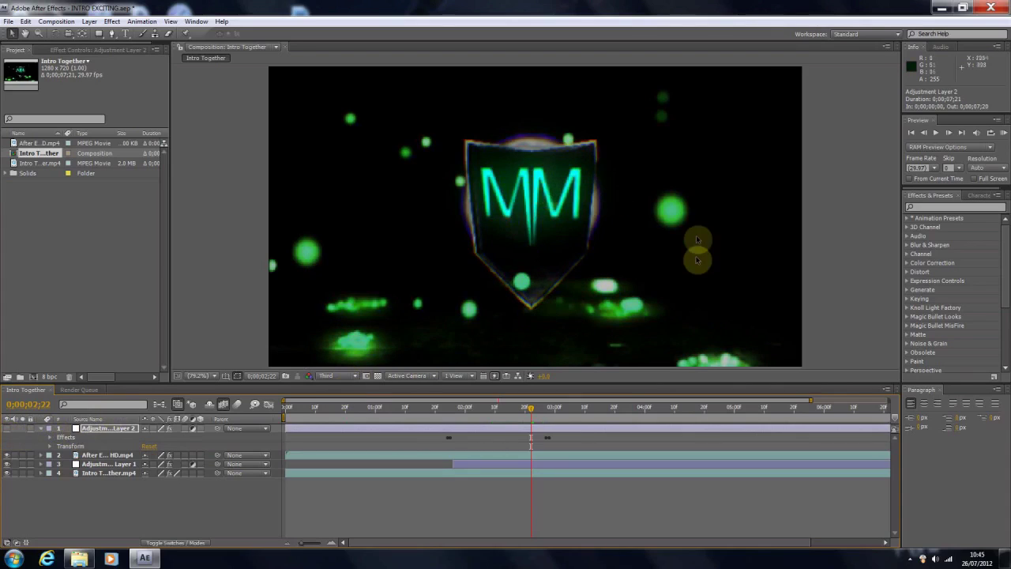
{"action": "left_click", "coordinate": [30, 428]}
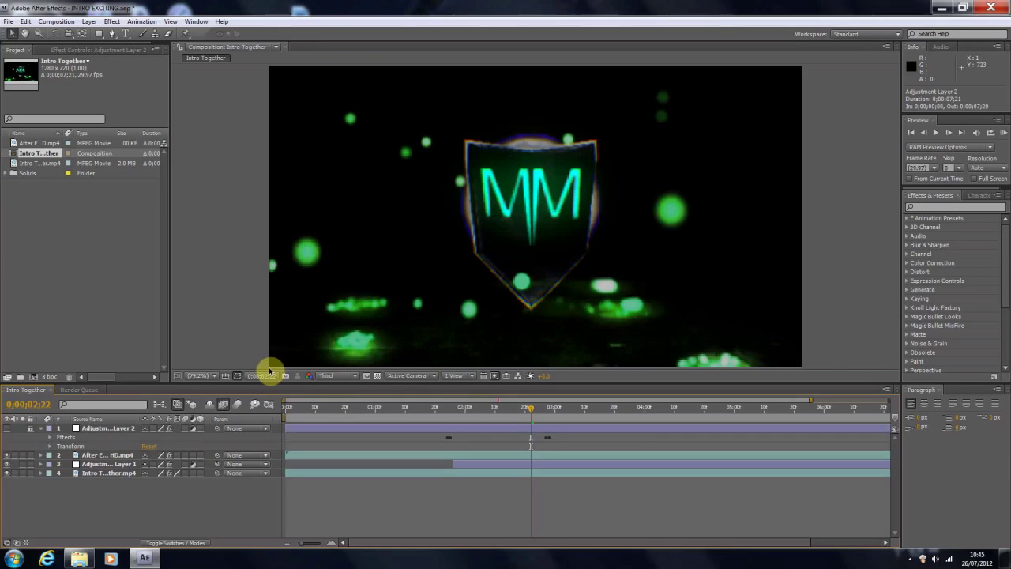
{"action": "left_click", "coordinate": [6, 428]}
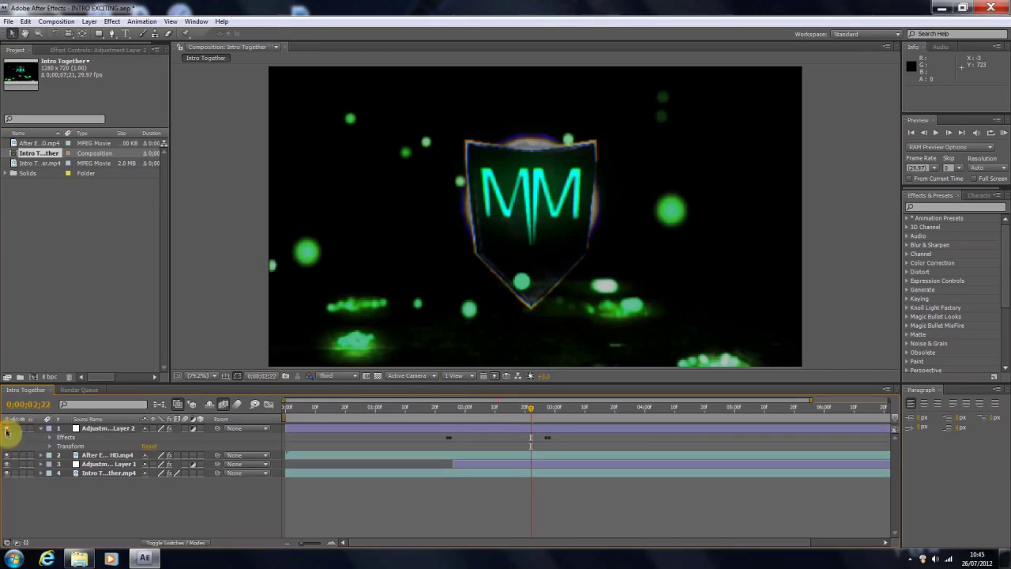
Examine the particle sparks layer's opacity keyframes and its blending mode with the playhead at 0;00;04;03.
{"action": "left_click", "coordinate": [654, 408]}
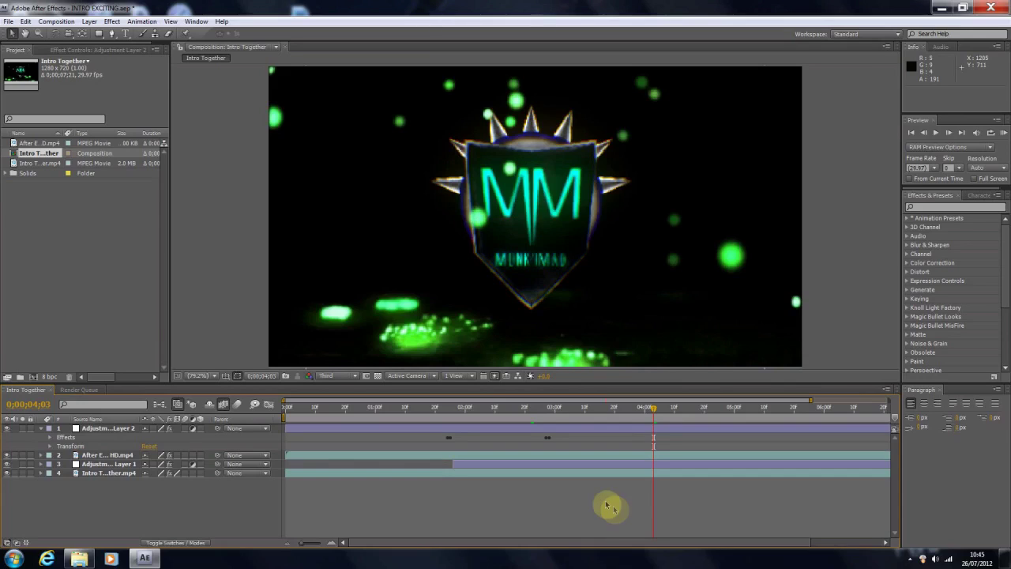
{"action": "left_click", "coordinate": [109, 456]}
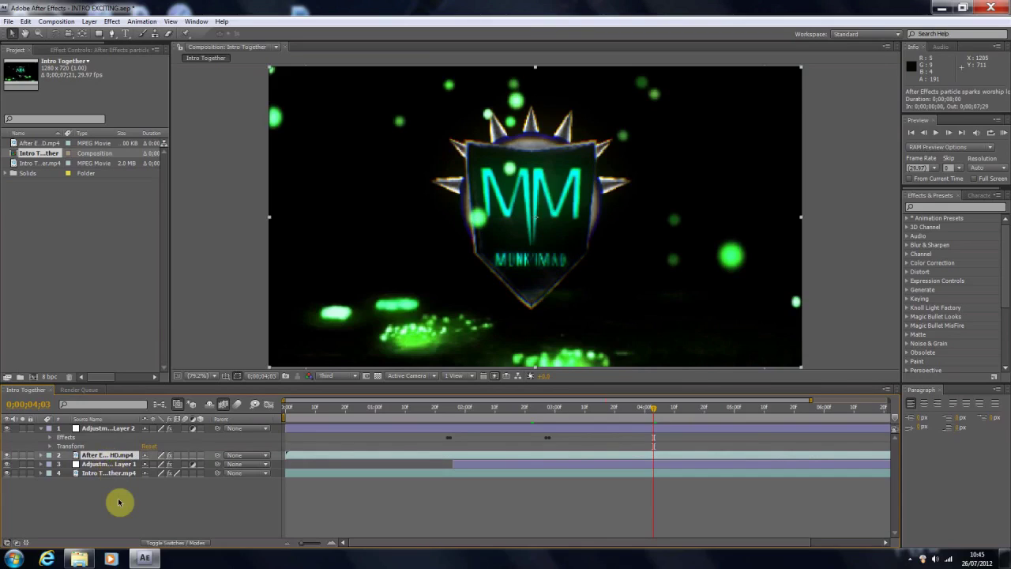
{"action": "left_click", "coordinate": [37, 456]}
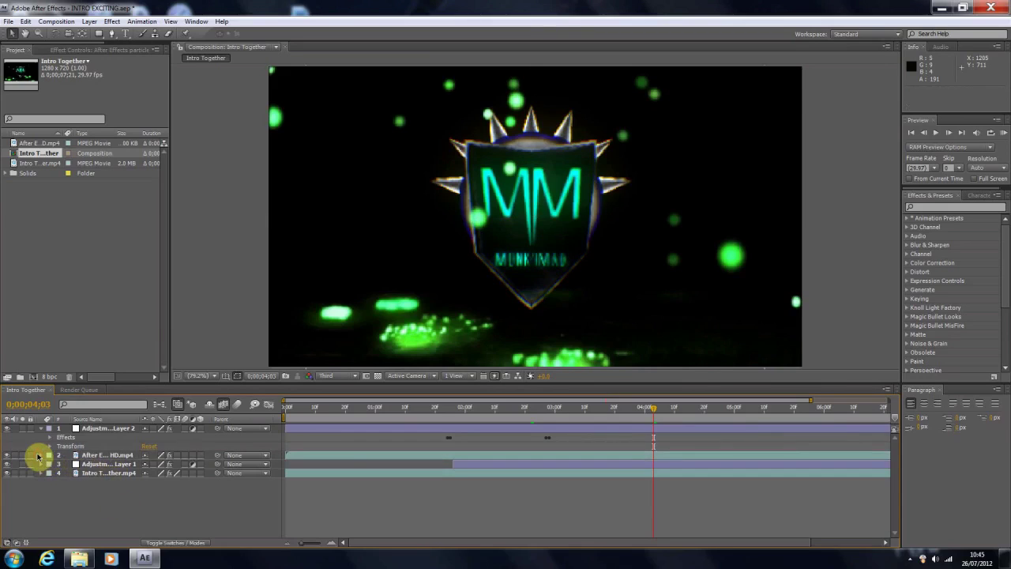
{"action": "left_click", "coordinate": [41, 455]}
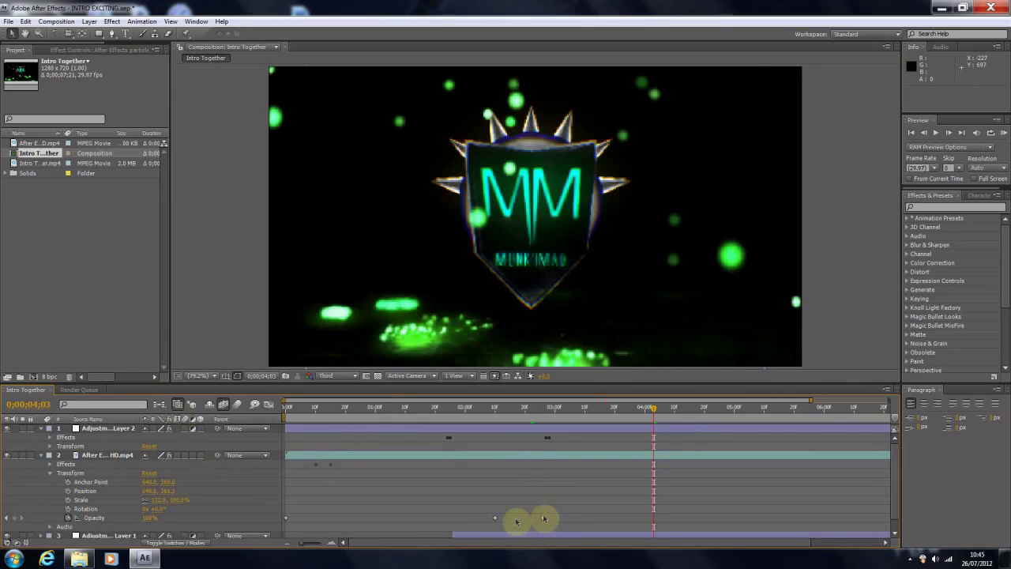
{"action": "right_click", "coordinate": [91, 458]}
{"action": "mouse_move", "coordinate": [184, 308]}
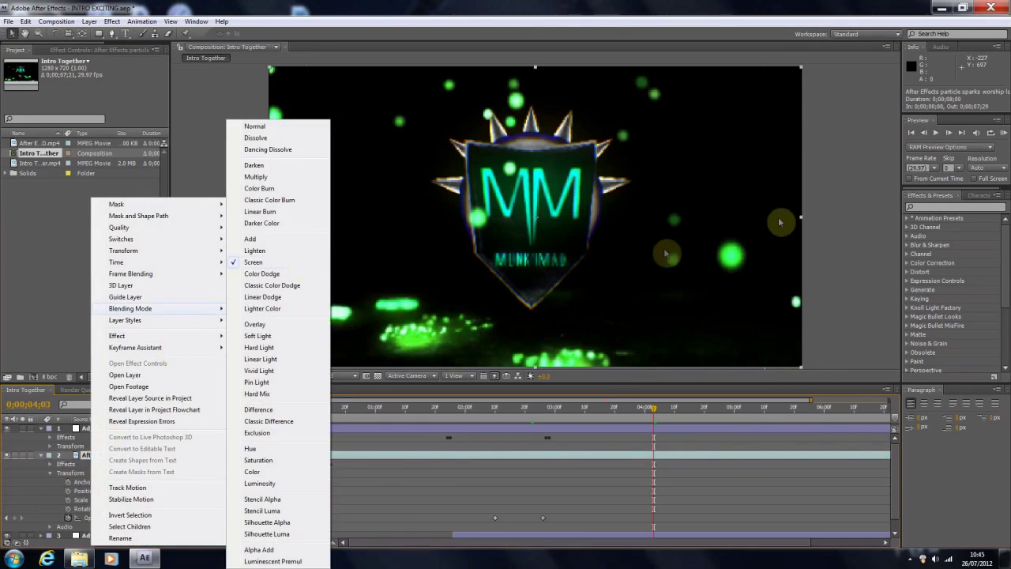
{"action": "left_click", "coordinate": [816, 216]}
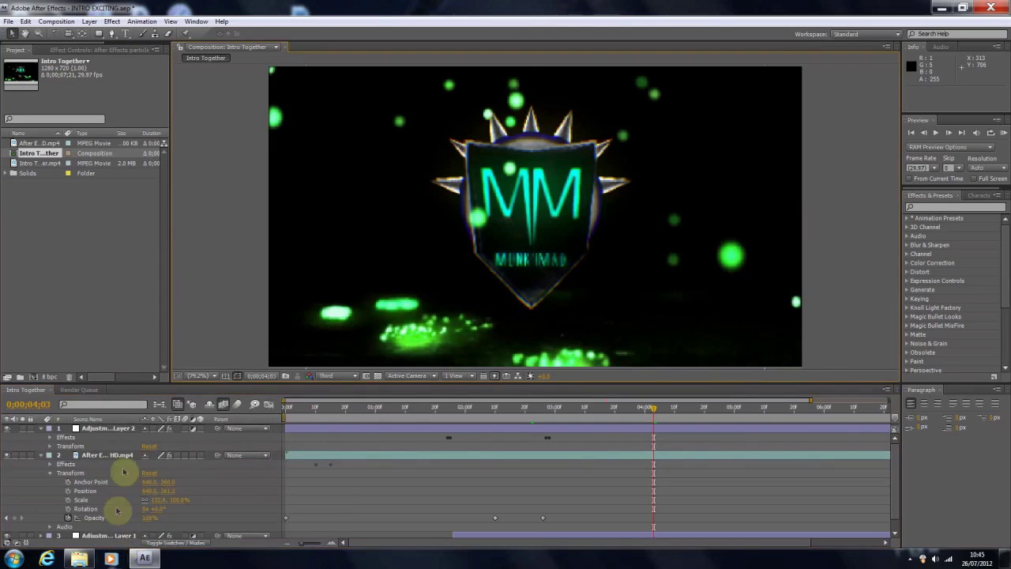
View the sparks alone by briefly hiding the Intro Together.mp4 layer, and view the full composite at 0;00;01;20 and 0;00;03;19.
{"action": "scroll", "coordinate": [19, 531], "scroll_direction": "down", "scroll_amount": 1}
{"action": "left_click", "coordinate": [8, 533]}
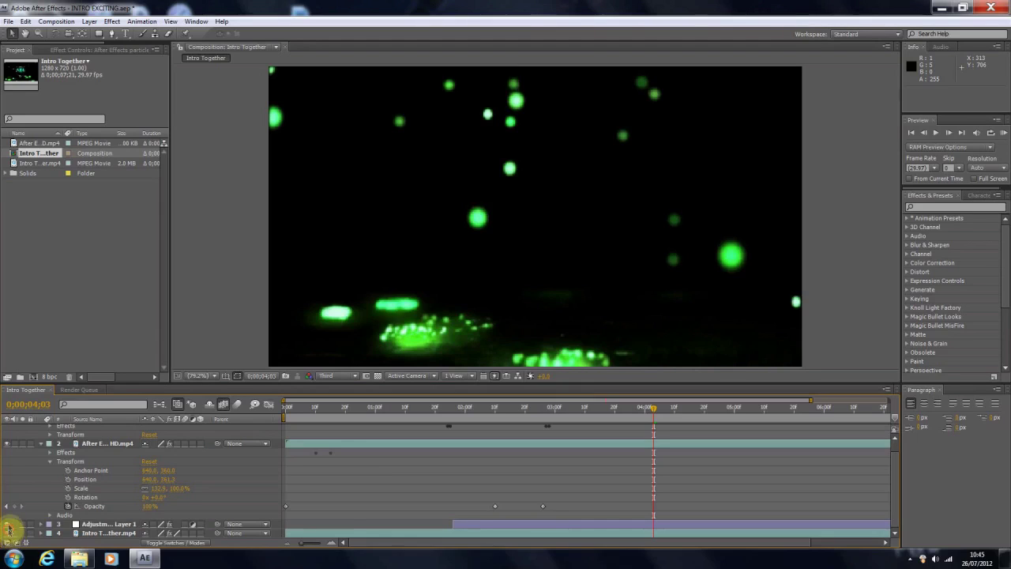
{"action": "left_click", "coordinate": [8, 533]}
{"action": "scroll", "coordinate": [17, 442], "scroll_direction": "up", "scroll_amount": 1}
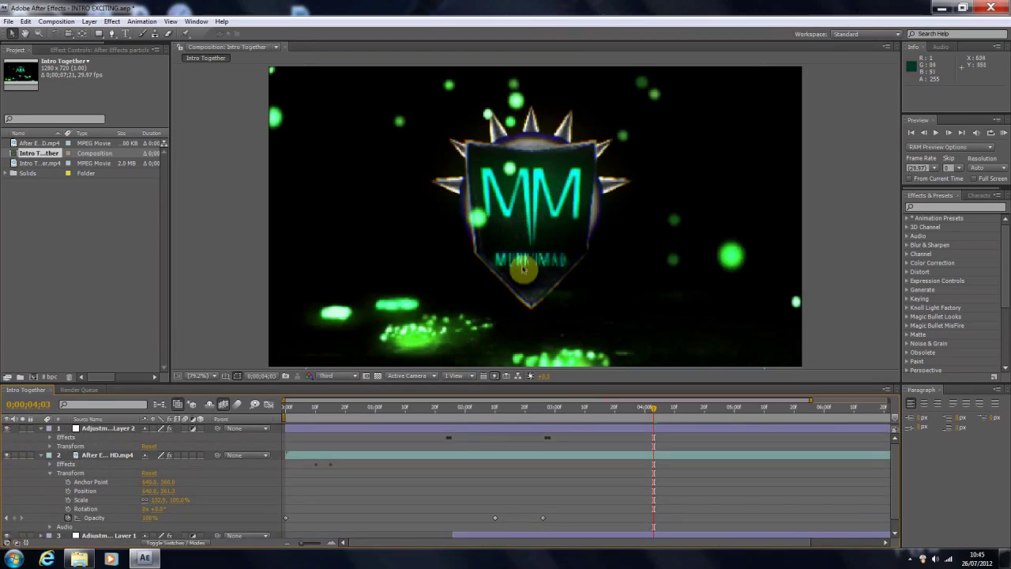
{"action": "left_click", "coordinate": [436, 412]}
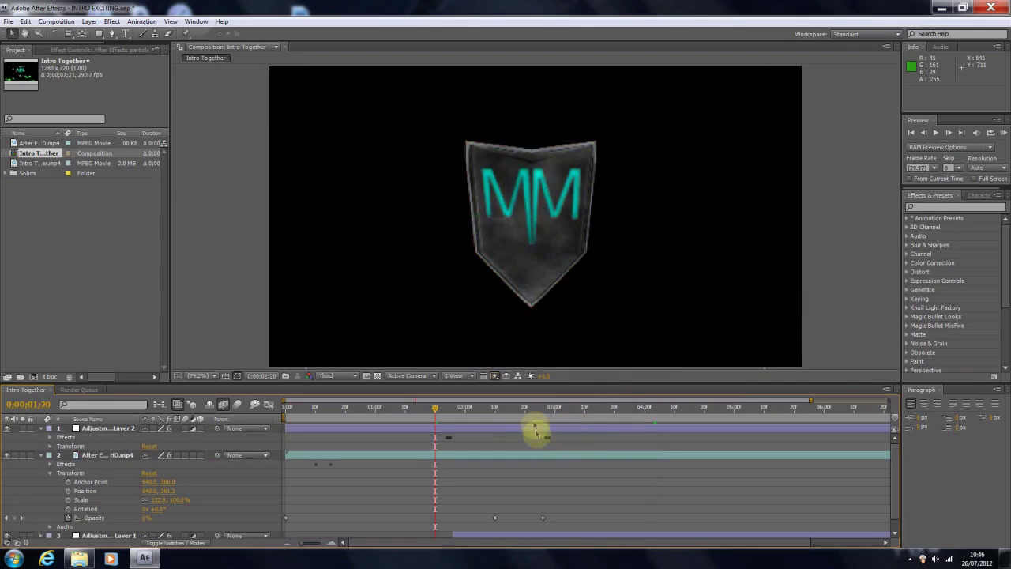
{"action": "left_click", "coordinate": [611, 409]}
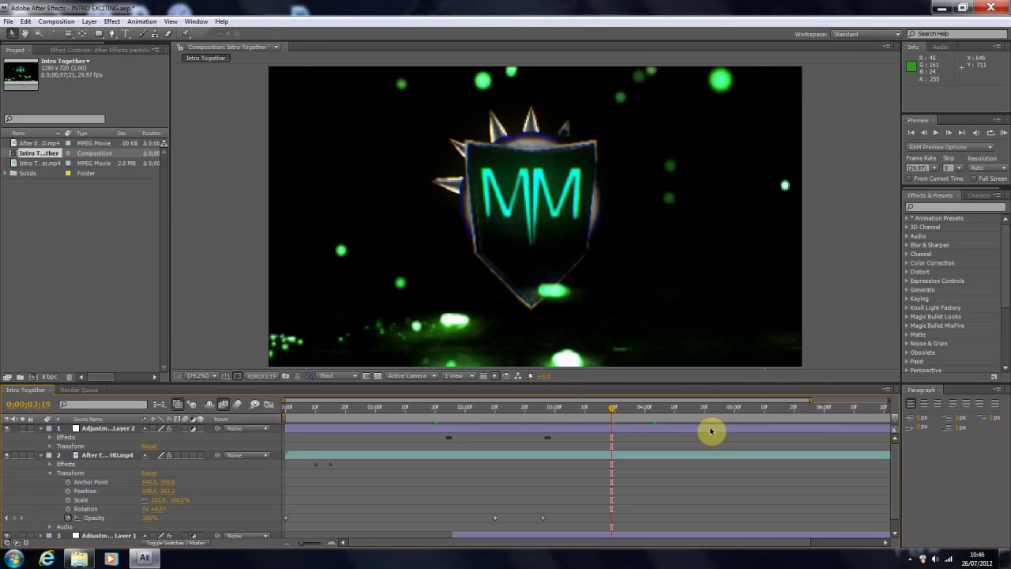
Collapse the particle sparks layer and Adjustment Layer 2, and set the composition preview resolution to Full.
{"action": "left_click", "coordinate": [41, 454]}
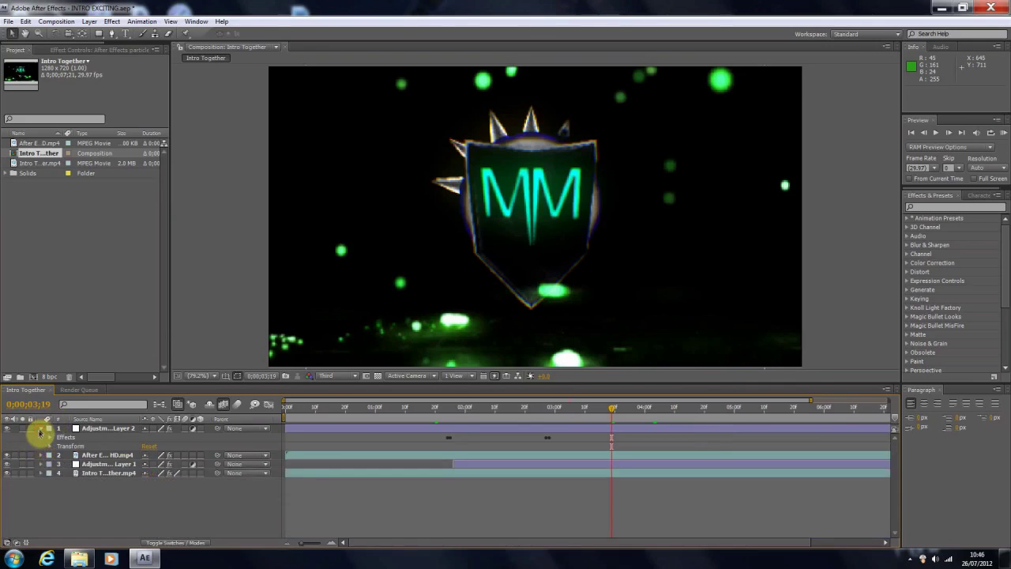
{"action": "left_click", "coordinate": [41, 429]}
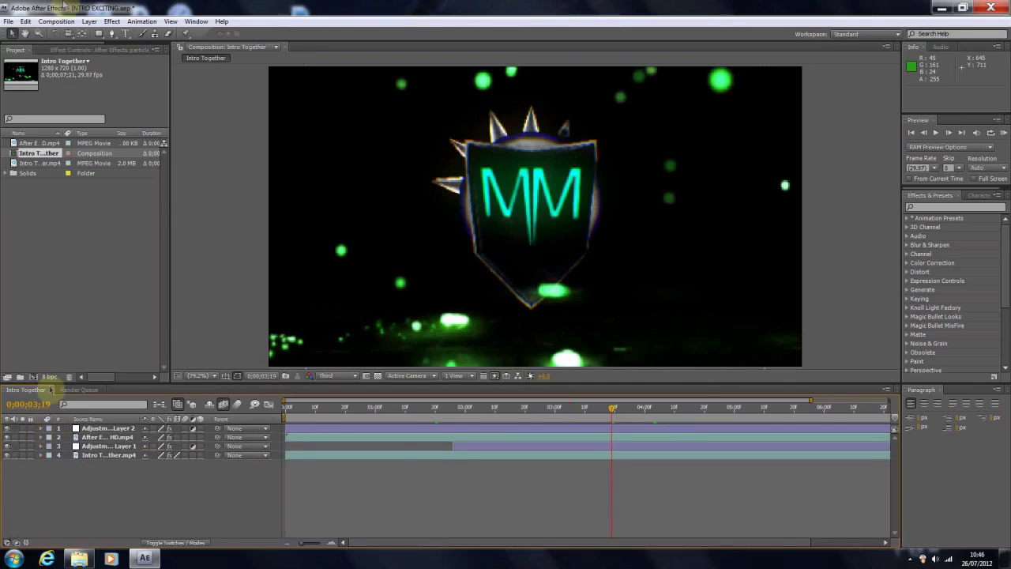
{"action": "left_click", "coordinate": [331, 376]}
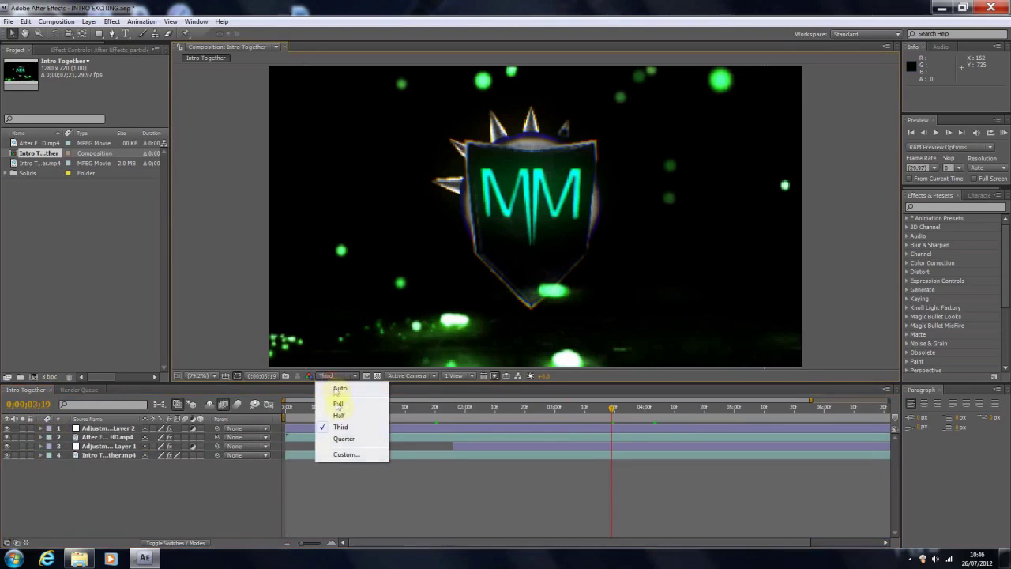
{"action": "left_click", "coordinate": [338, 404]}
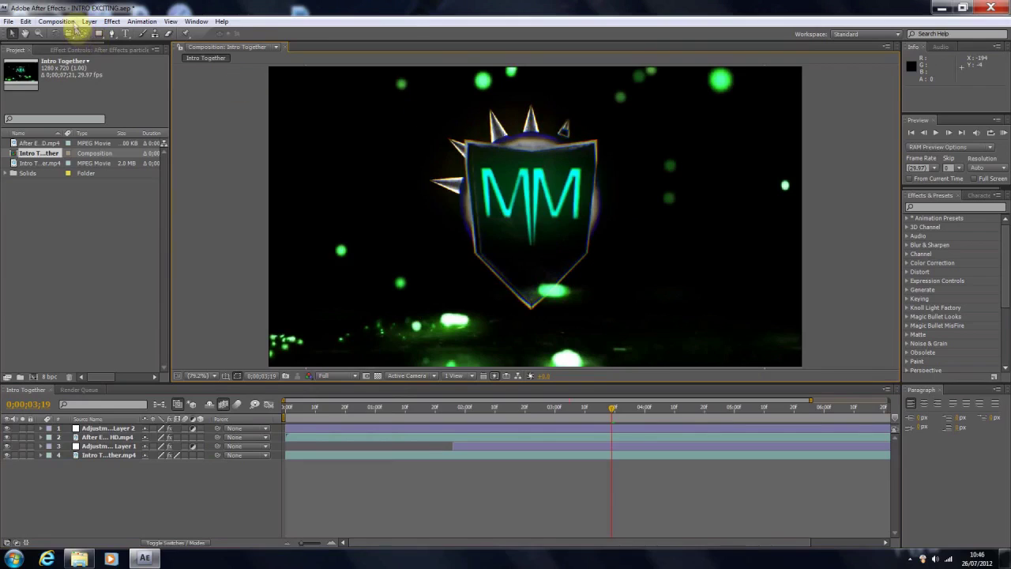
Add the Intro Together composition to the render queue and delete the already completed render item.
{"action": "left_click", "coordinate": [57, 21]}
{"action": "left_click", "coordinate": [49, 111]}
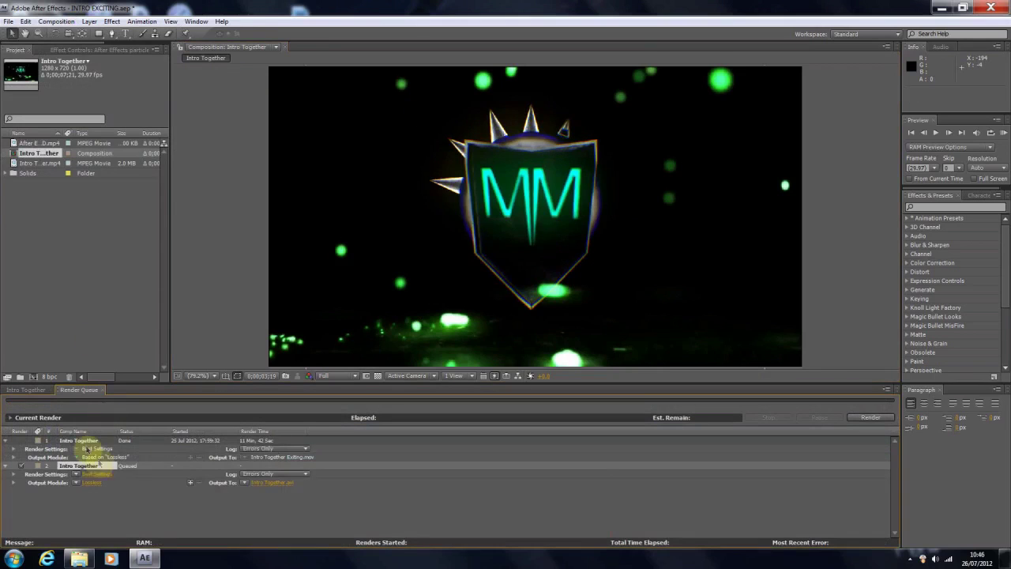
{"action": "left_click", "coordinate": [86, 441]}
{"action": "key", "text": "Delete"}
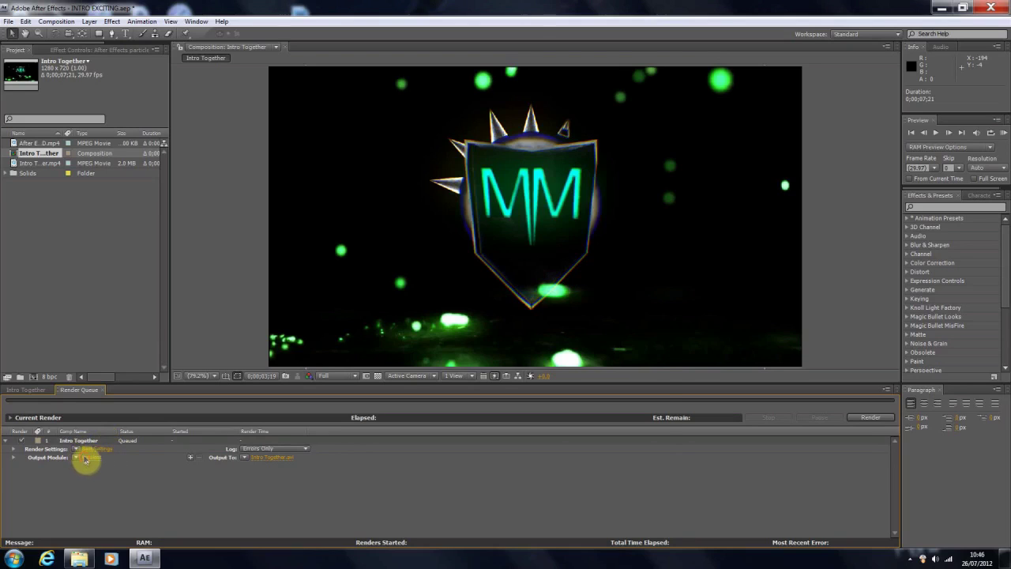
Set the queued render's output format to QuickTime Movie and its destination to Intro Together on the Desktop.
{"action": "left_click", "coordinate": [86, 458]}
{"action": "left_click", "coordinate": [447, 151]}
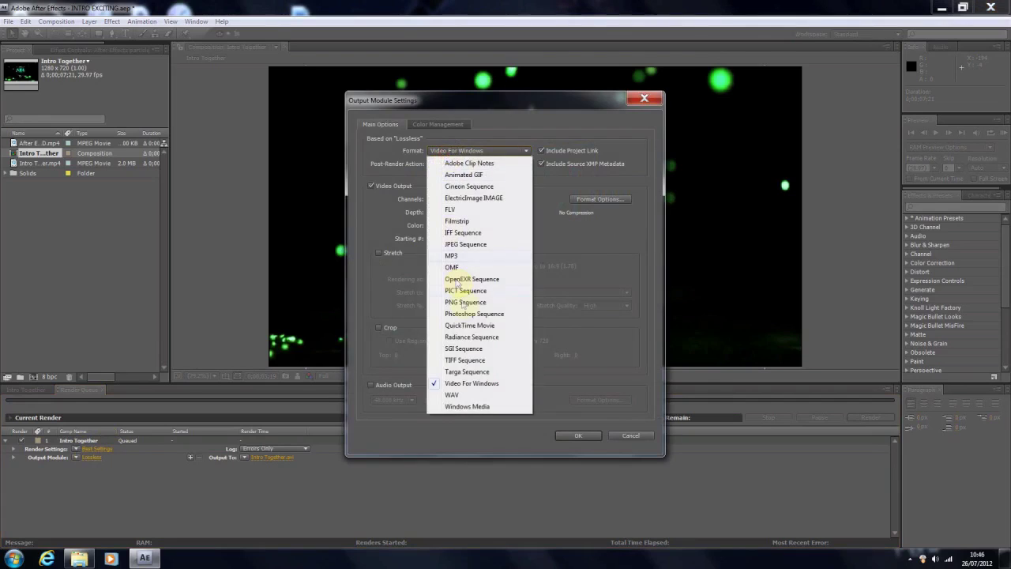
{"action": "left_click", "coordinate": [474, 325]}
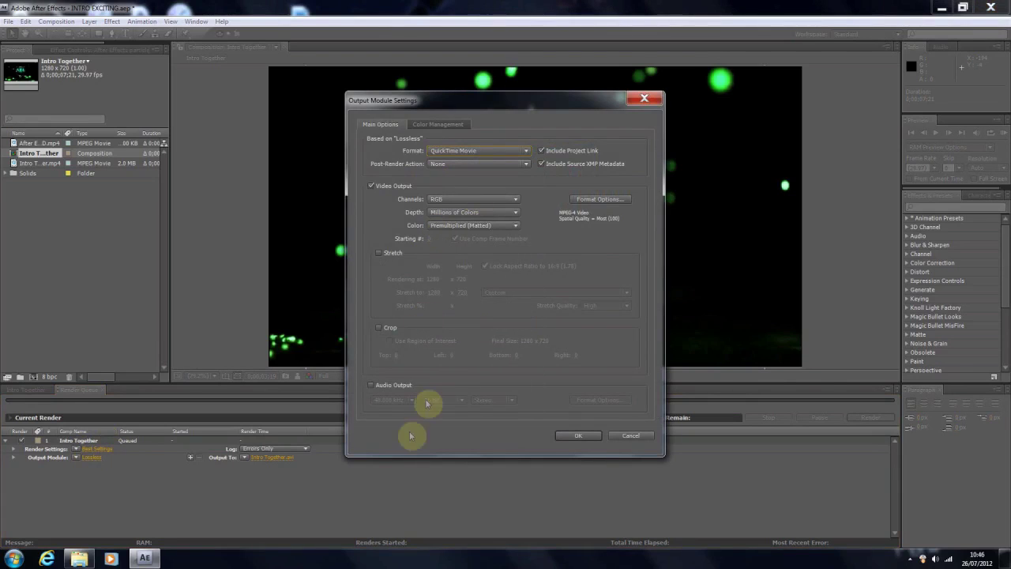
{"action": "left_click", "coordinate": [372, 387]}
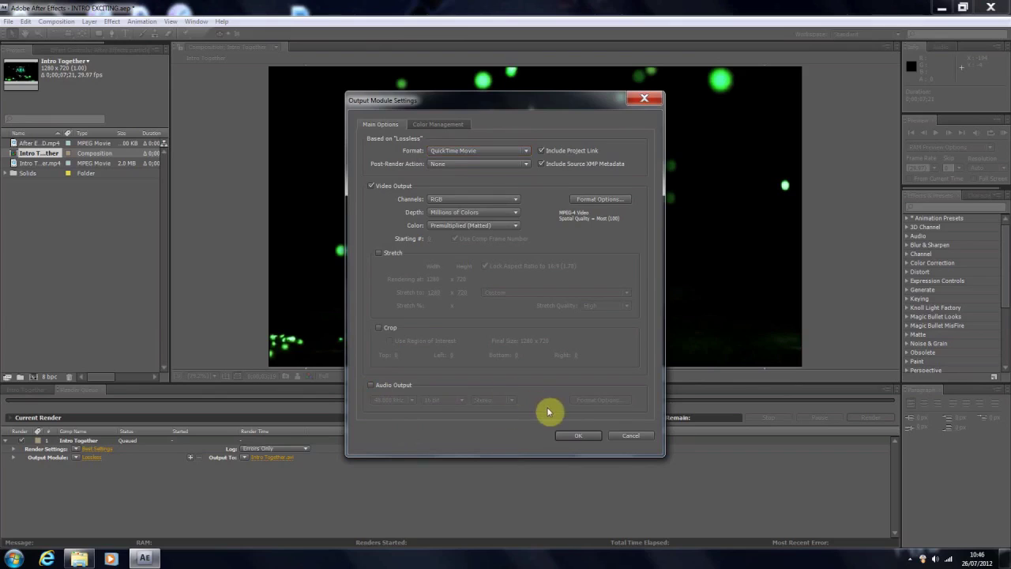
{"action": "left_click", "coordinate": [572, 438]}
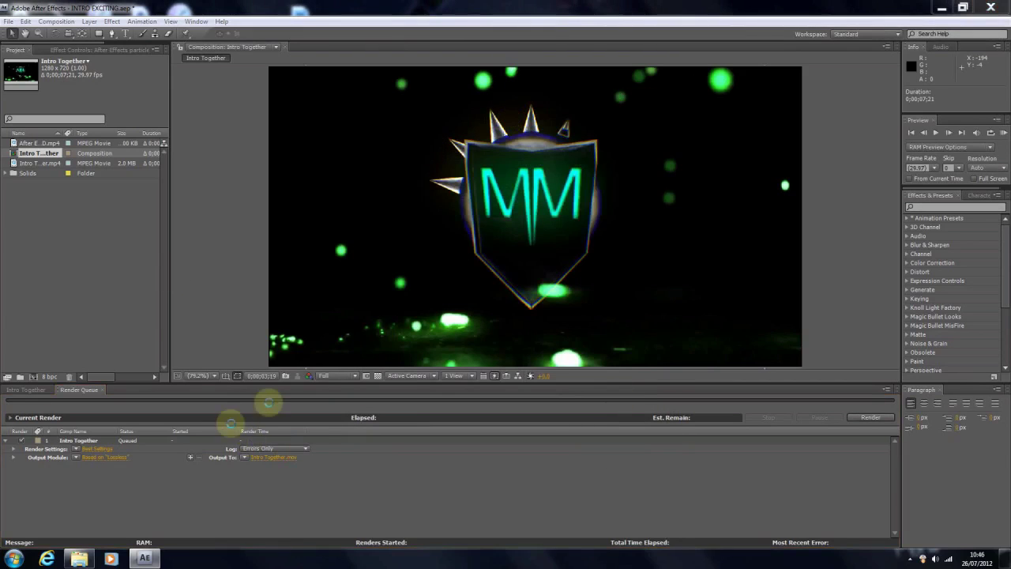
{"action": "left_click", "coordinate": [273, 456]}
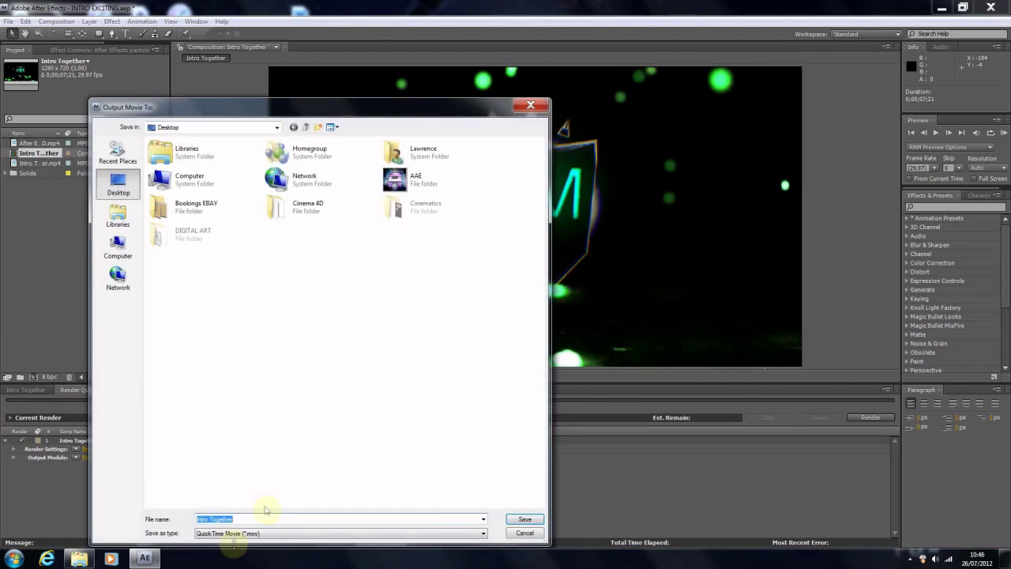
{"action": "left_click", "coordinate": [524, 521]}
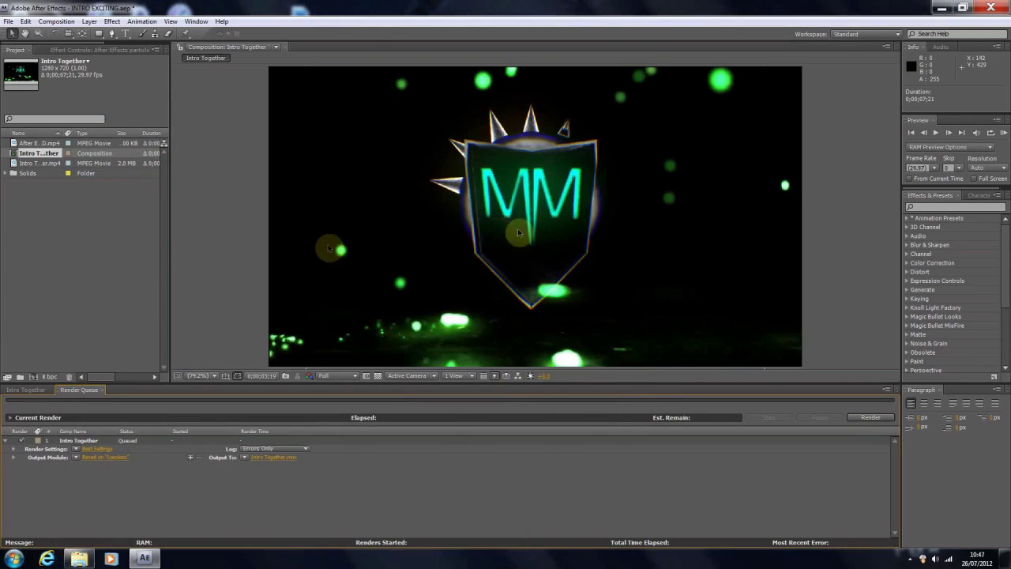
Minimize After Effects to look at the desktop, and bring its window back.
{"action": "left_click", "coordinate": [940, 8]}
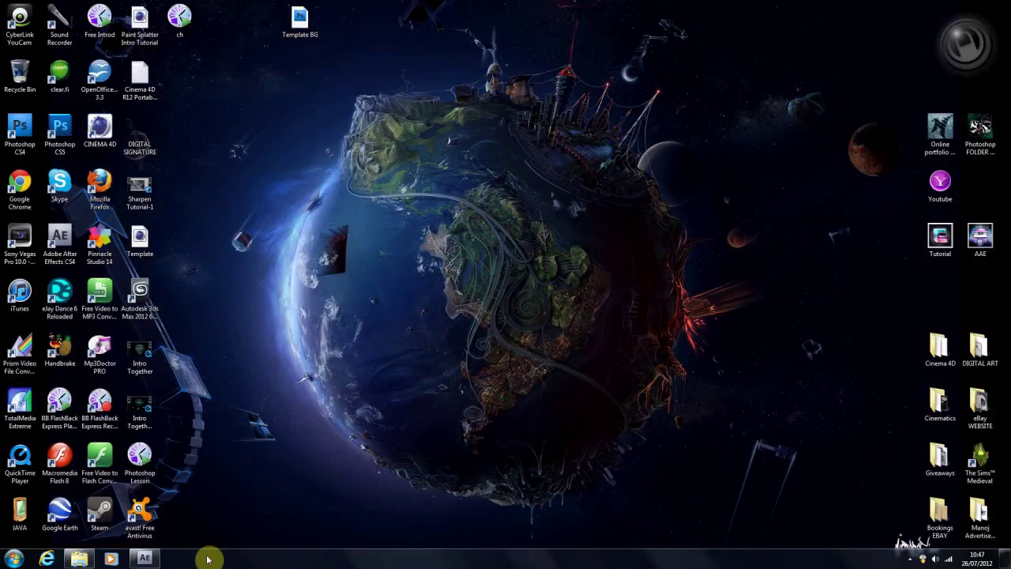
{"action": "left_click", "coordinate": [144, 558]}
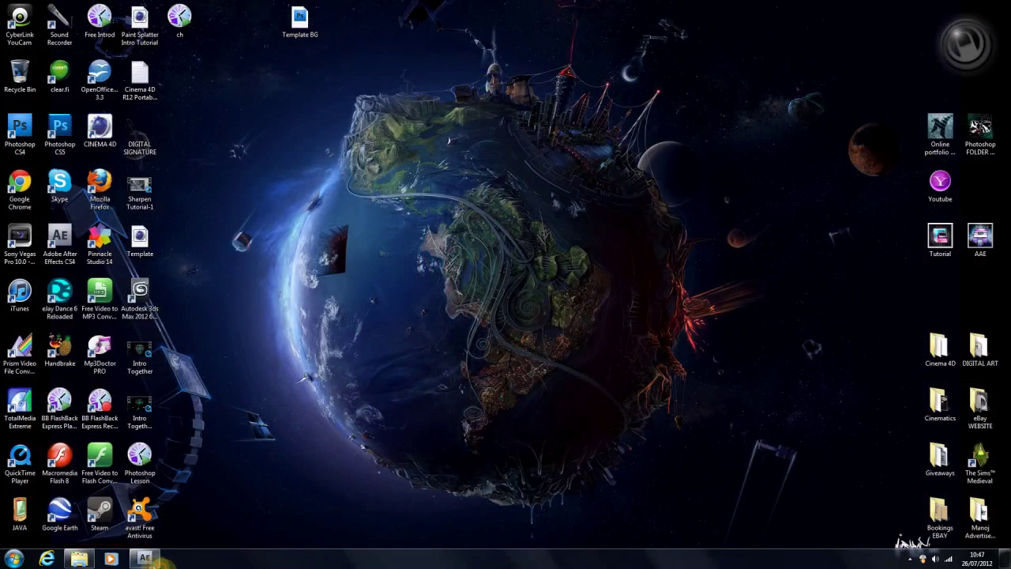